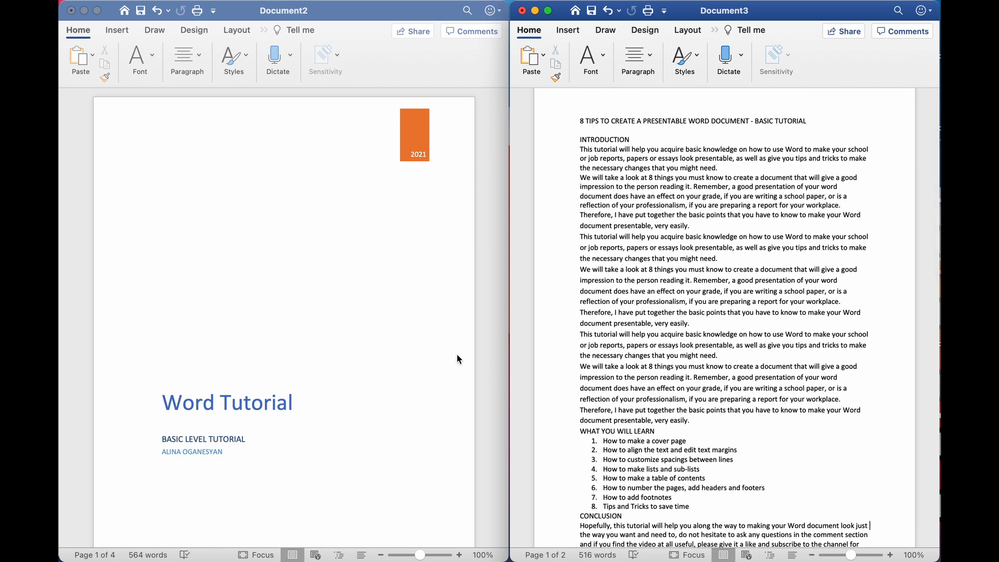
# Bring the finished example tutorial forward and scroll through its cover page, contents and pages
pyautogui.click(358, 360)
pyautogui.scroll(-5, 359, 359)
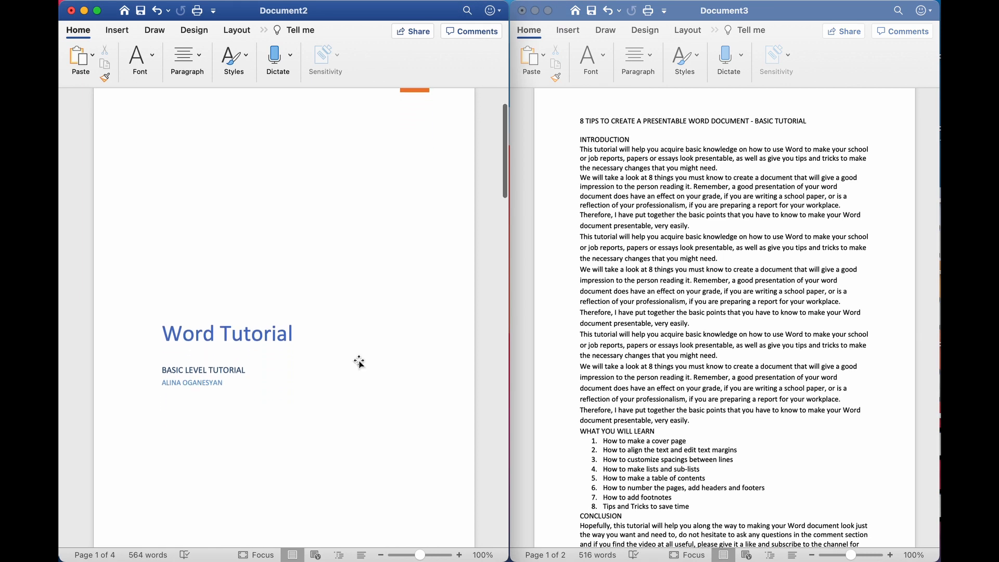
pyautogui.scroll(-15, 359, 359)
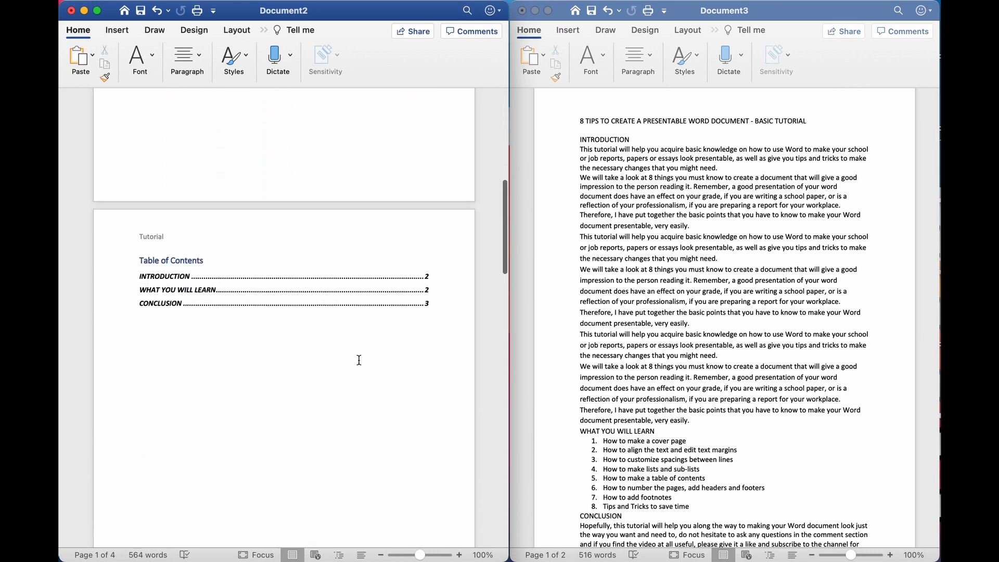
pyautogui.scroll(-15, 359, 360)
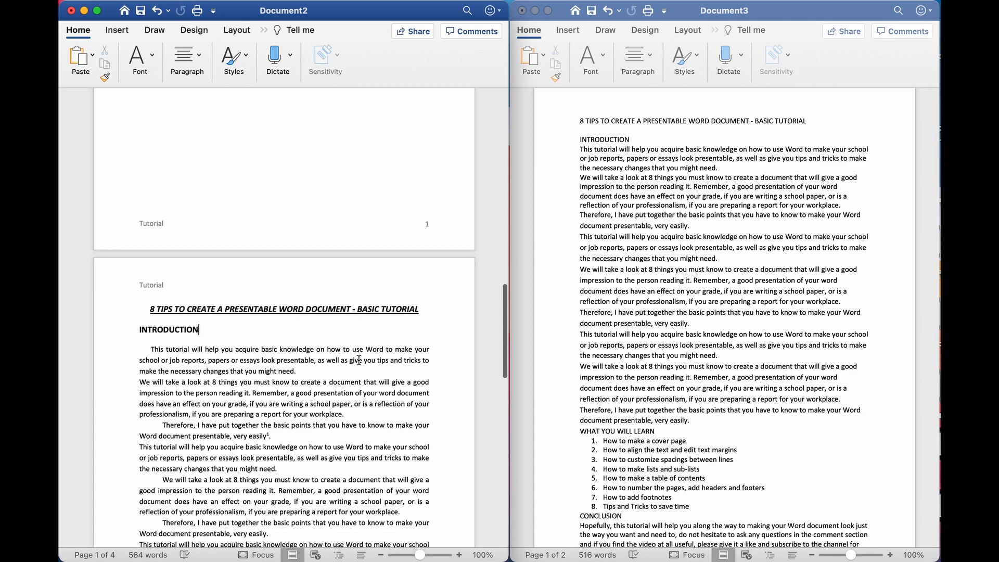
pyautogui.scroll(-15, 359, 360)
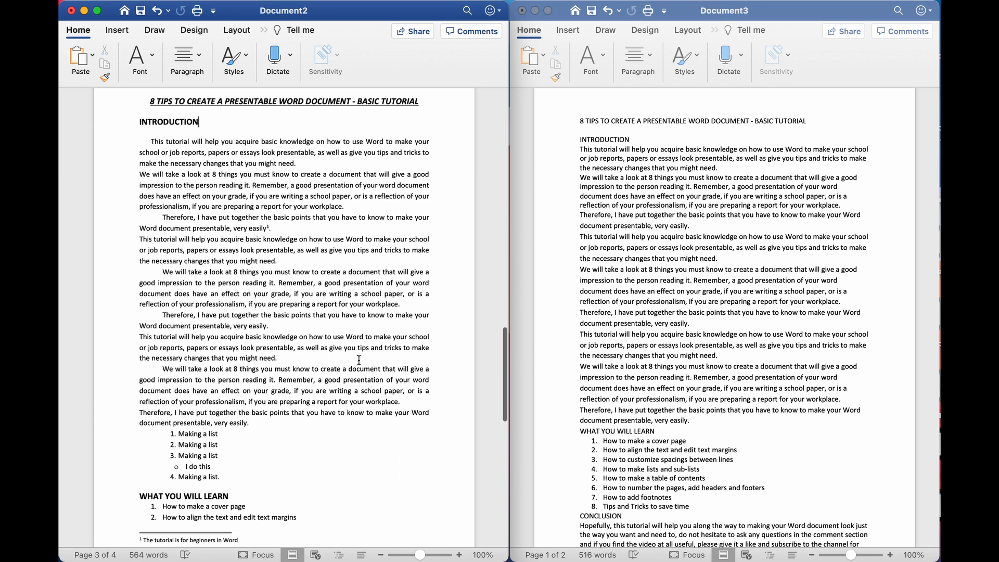
pyautogui.scroll(-10, 359, 360)
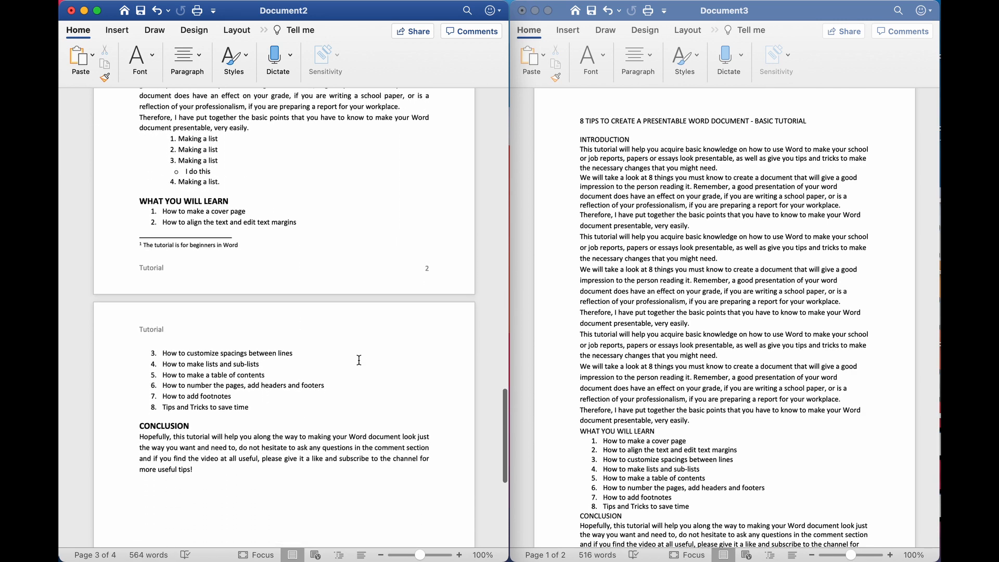
pyautogui.scroll(3, 359, 360)
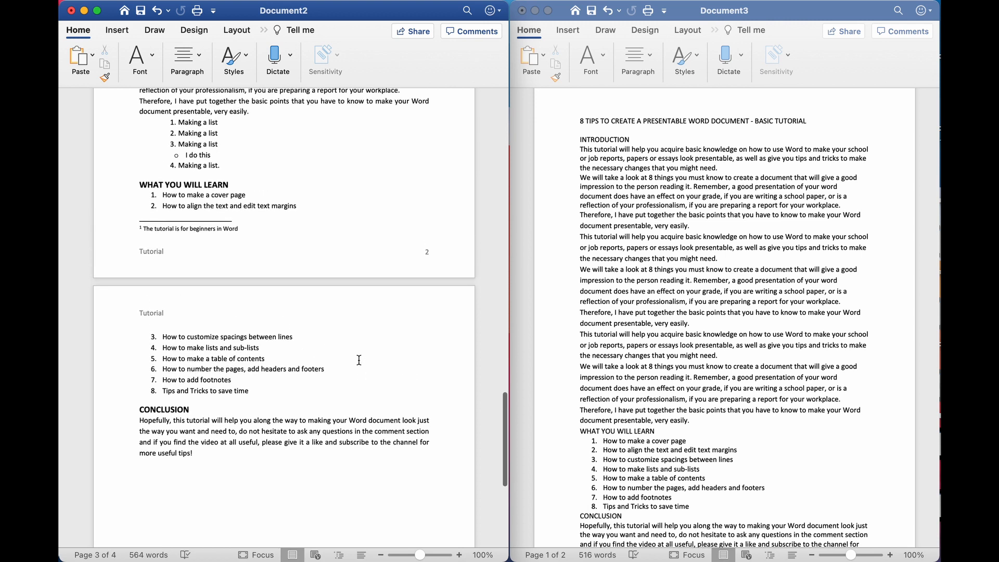
pyautogui.scroll(15, 359, 360)
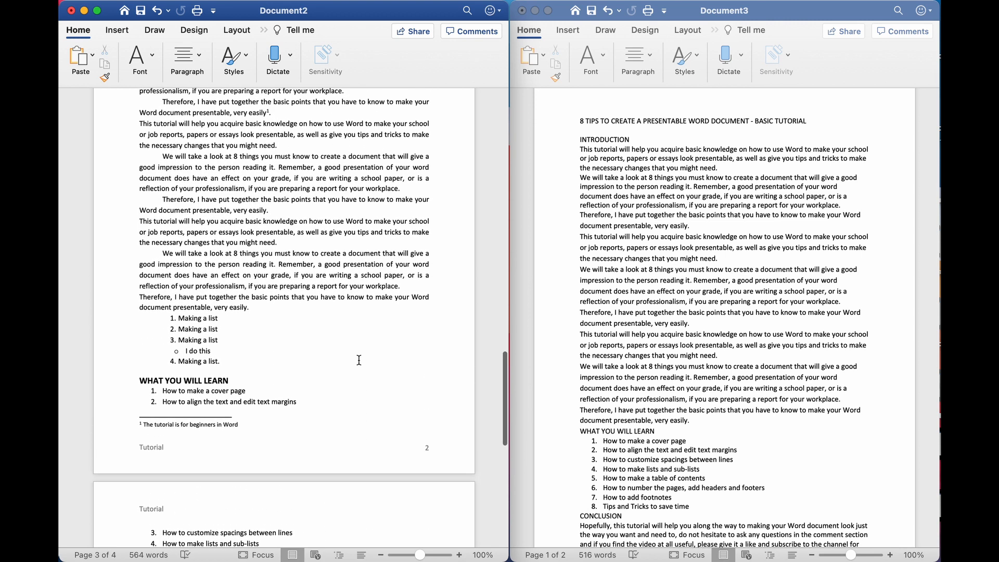
pyautogui.scroll(8, 359, 360)
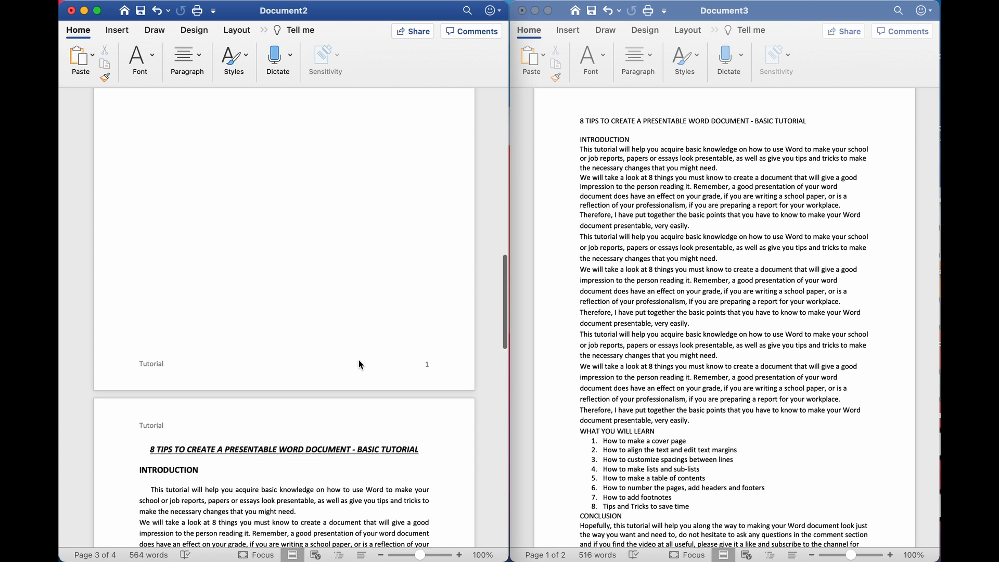
pyautogui.scroll(12, 359, 360)
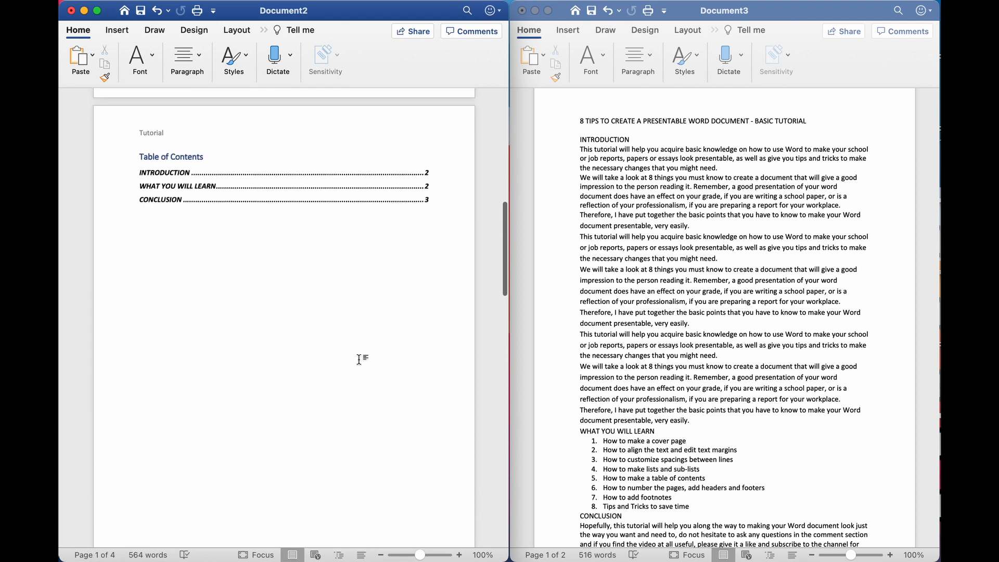
pyautogui.scroll(10, 359, 360)
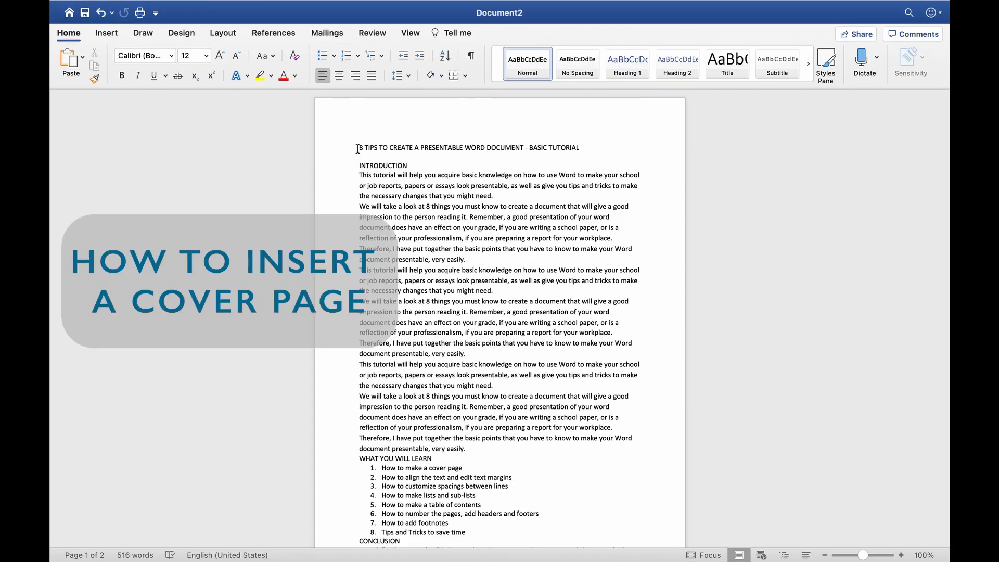
pyautogui.press('Return')
pyautogui.press('Return')
pyautogui.press('Return')
pyautogui.press('Return')
pyautogui.press('Return')
pyautogui.press('Return')
pyautogui.press('Return')
pyautogui.press('Return')
pyautogui.press('Return')
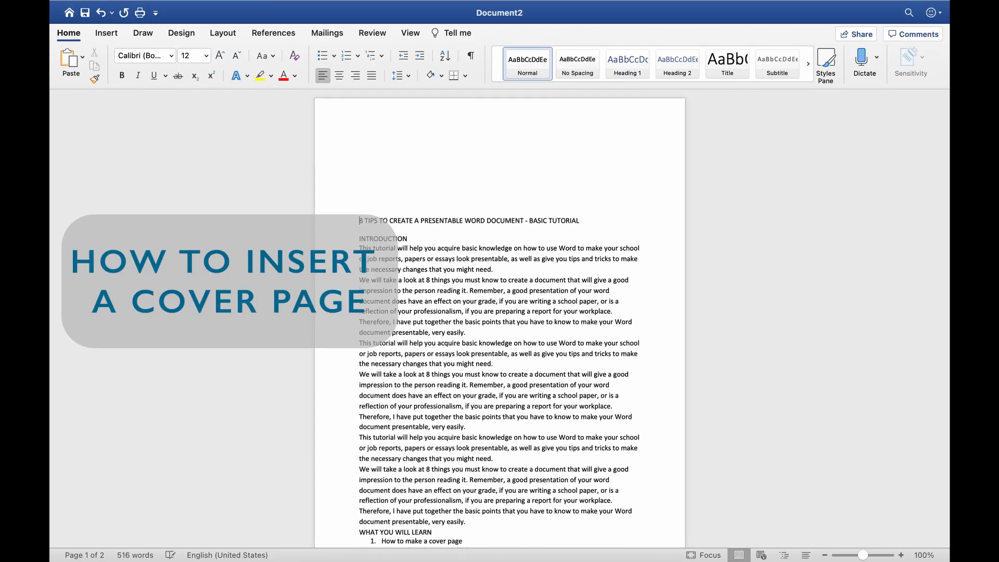
pyautogui.press('Return')
pyautogui.press('Return')
pyautogui.press('Return')
pyautogui.press('Return')
pyautogui.press('Return')
pyautogui.press('Return')
pyautogui.press('Return')
pyautogui.press('Return')
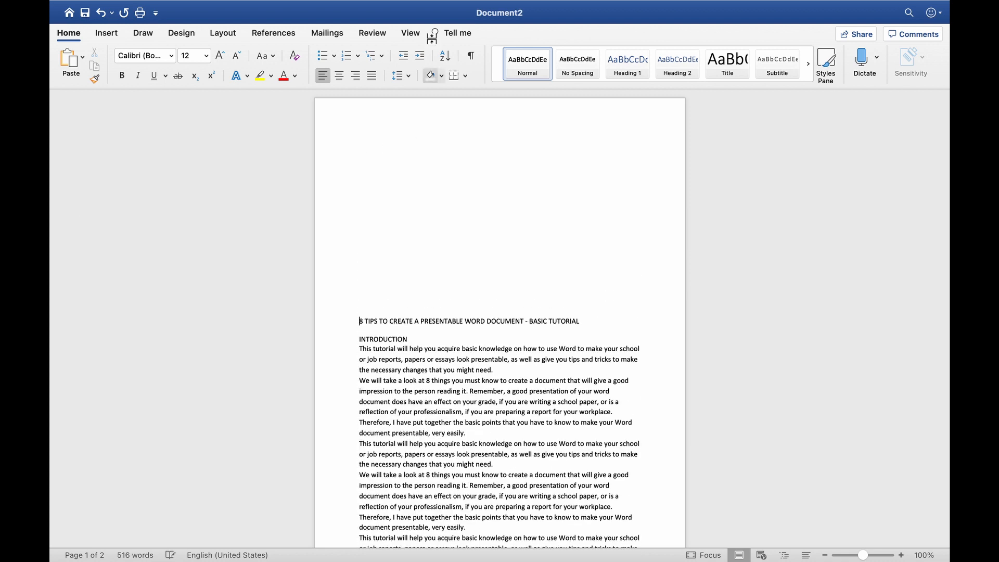
pyautogui.press('BackSpace')
pyautogui.press('BackSpace')
pyautogui.press('BackSpace')
pyautogui.press('BackSpace')
pyautogui.press('BackSpace')
pyautogui.press('BackSpace')
pyautogui.press('BackSpace')
pyautogui.press('BackSpace')
pyautogui.press('BackSpace')
pyautogui.press('BackSpace')
pyautogui.press('BackSpace')
pyautogui.press('BackSpace')
pyautogui.press('BackSpace')
pyautogui.press('BackSpace')
pyautogui.press('BackSpace')
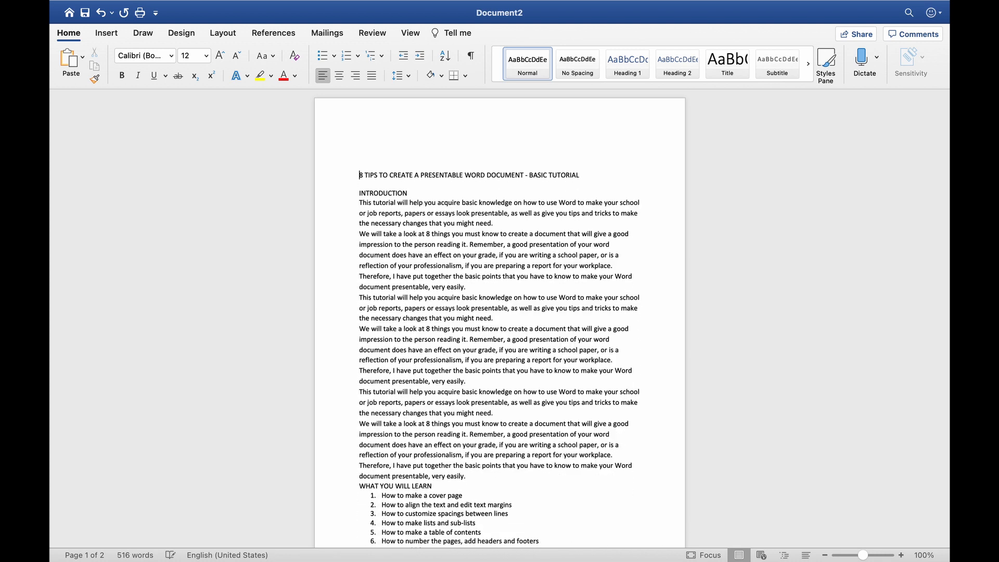
pyautogui.press('BackSpace')
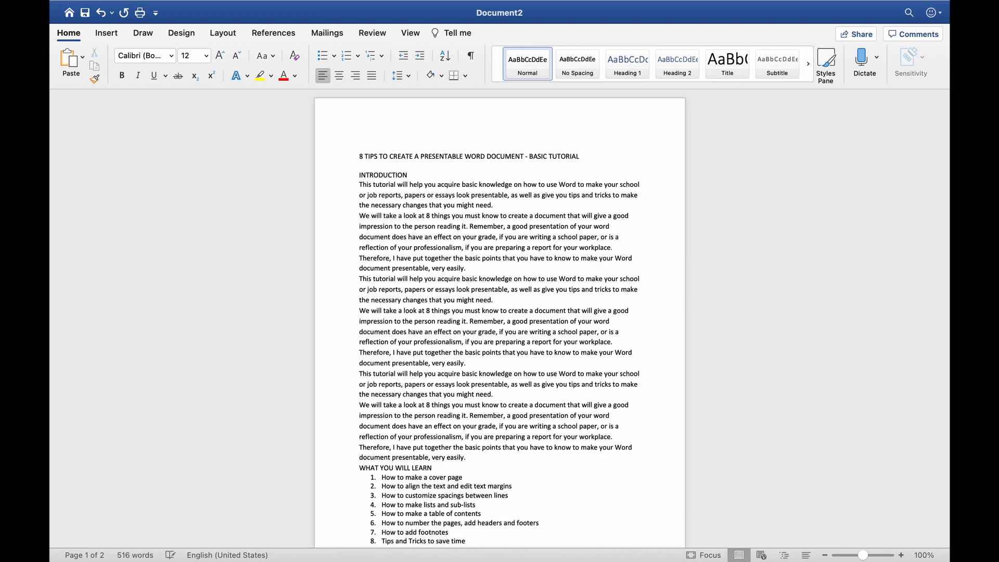
pyautogui.press('BackSpace')
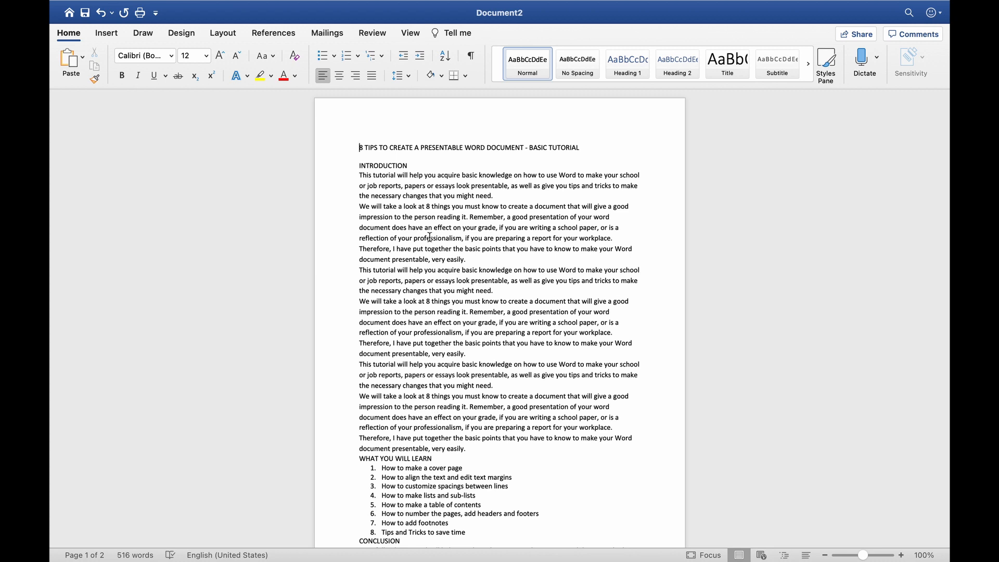
# Insert the Ion (Light) cover page design from the Insert tab's Cover Page gallery
pyautogui.click(114, 32)
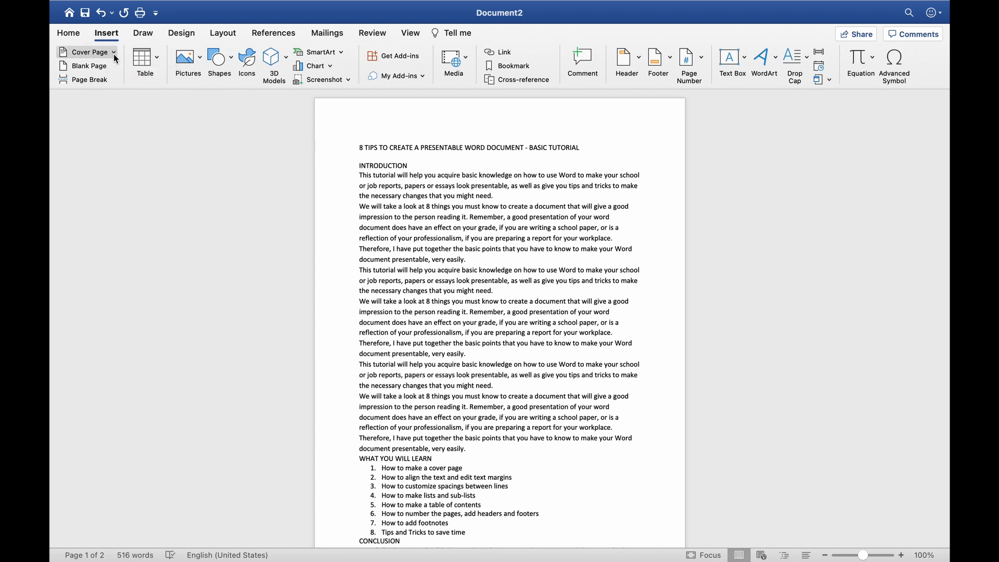
pyautogui.click(114, 53)
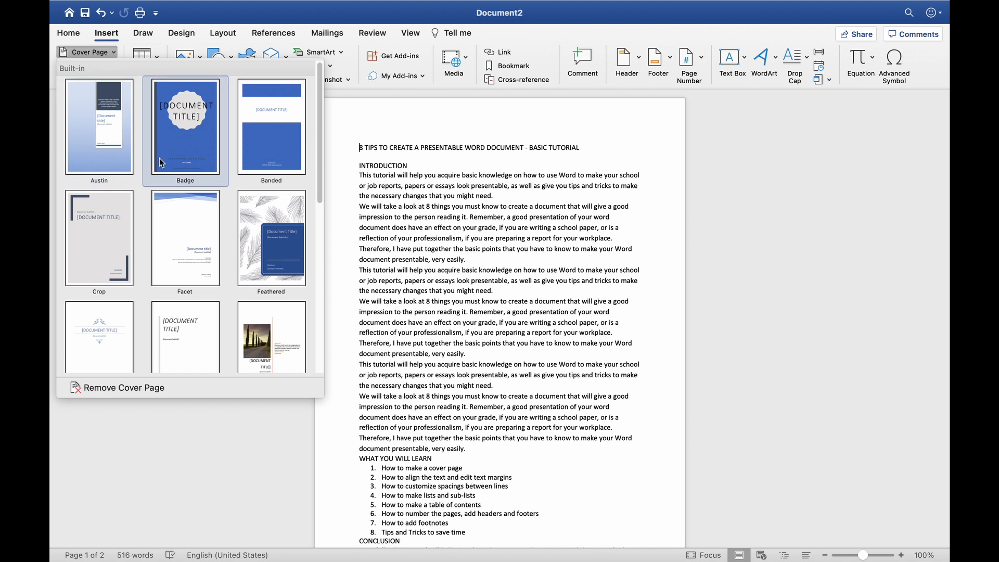
pyautogui.scroll(-5, 159, 157)
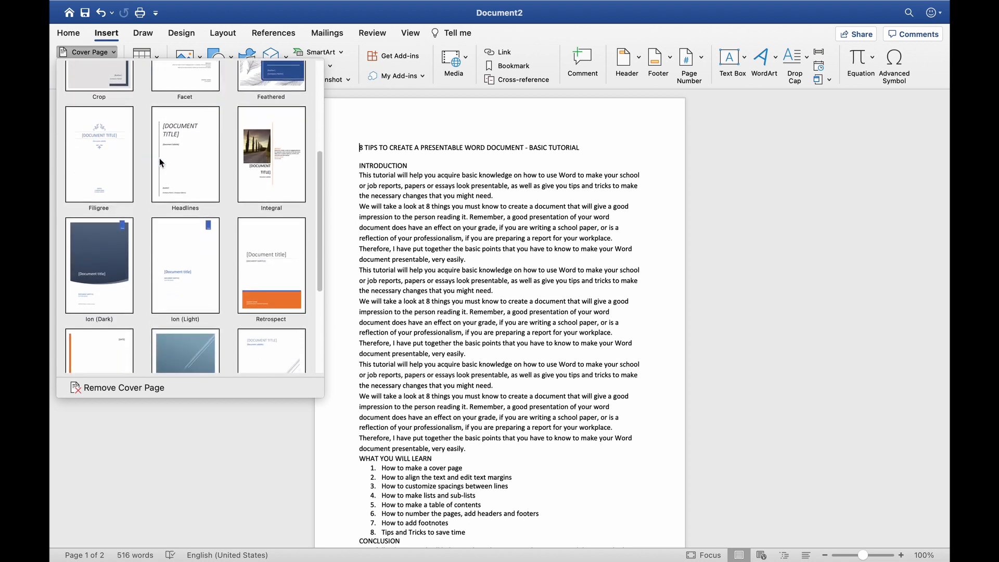
pyautogui.click(183, 266)
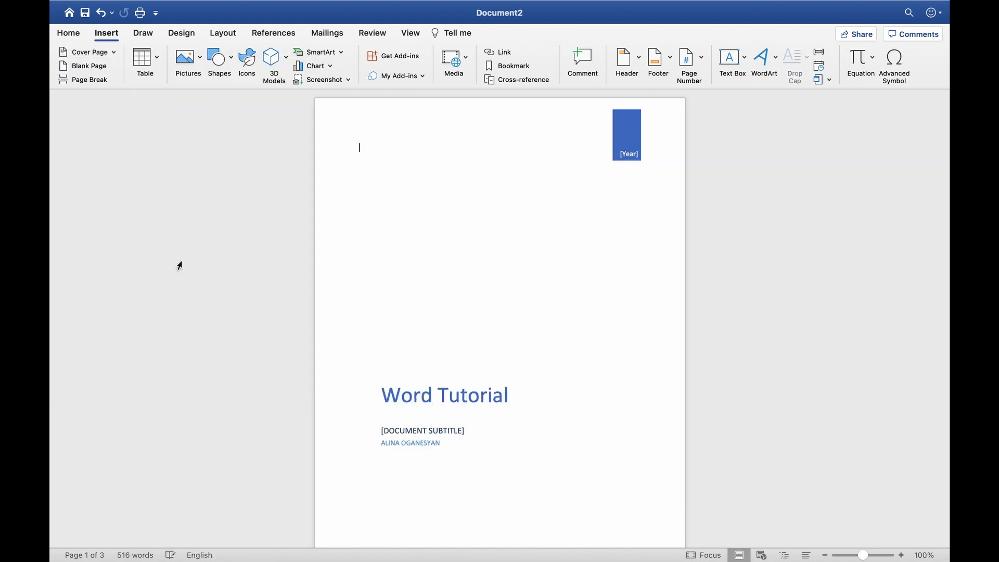
pyautogui.scroll(-10, 386, 229)
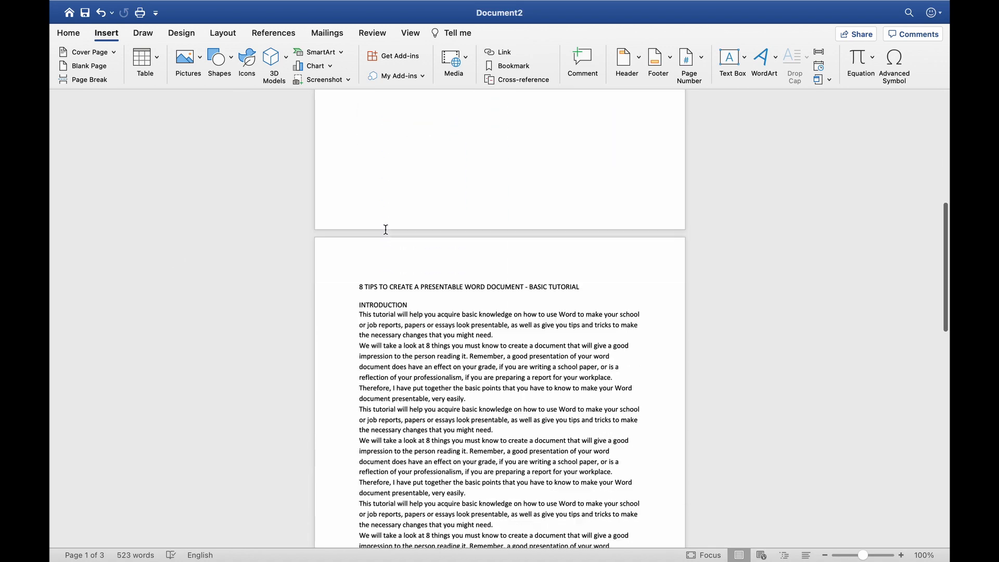
pyautogui.scroll(10, 386, 247)
pyautogui.scroll(-3, 386, 247)
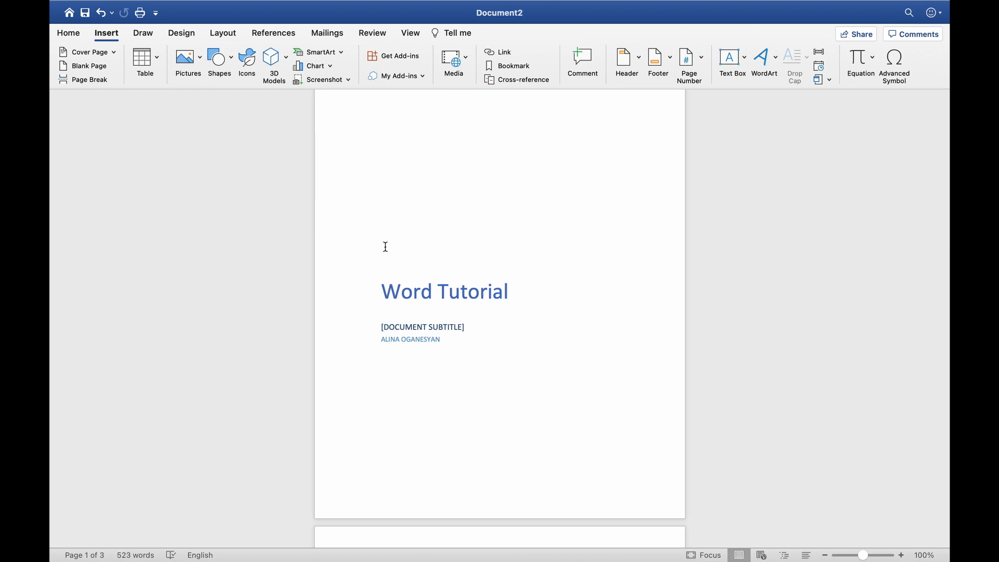
pyautogui.scroll(3, 386, 247)
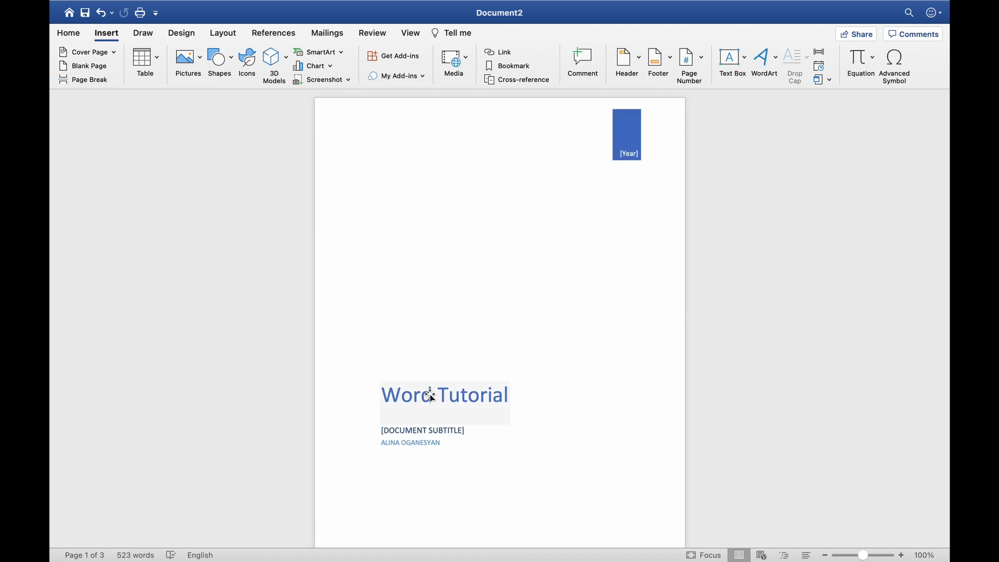
# Replace the cover page subtitle placeholder with 'BASIC LEVEL TUTORIAL'
pyautogui.click(430, 394)
pyautogui.click(430, 396)
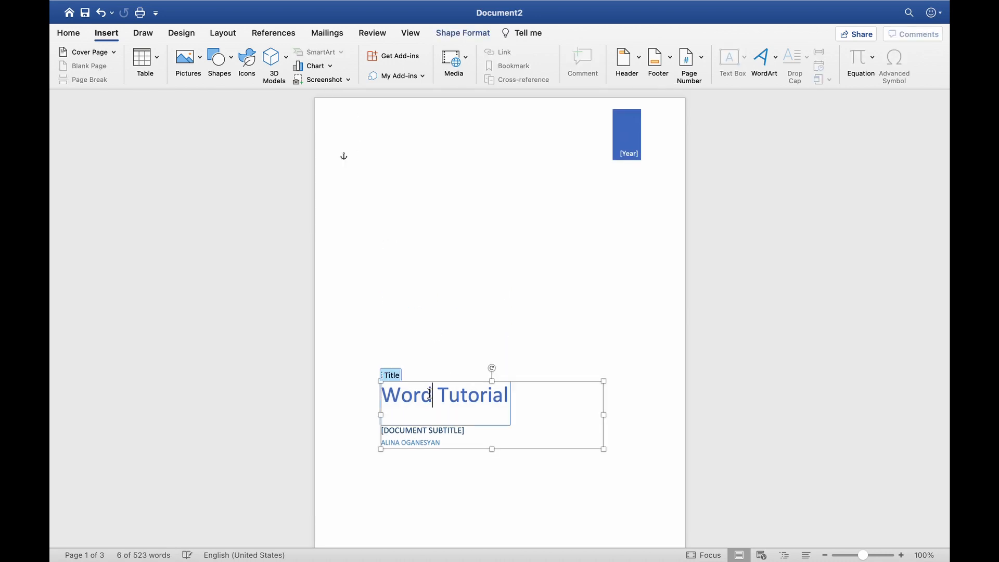
pyautogui.click(402, 393)
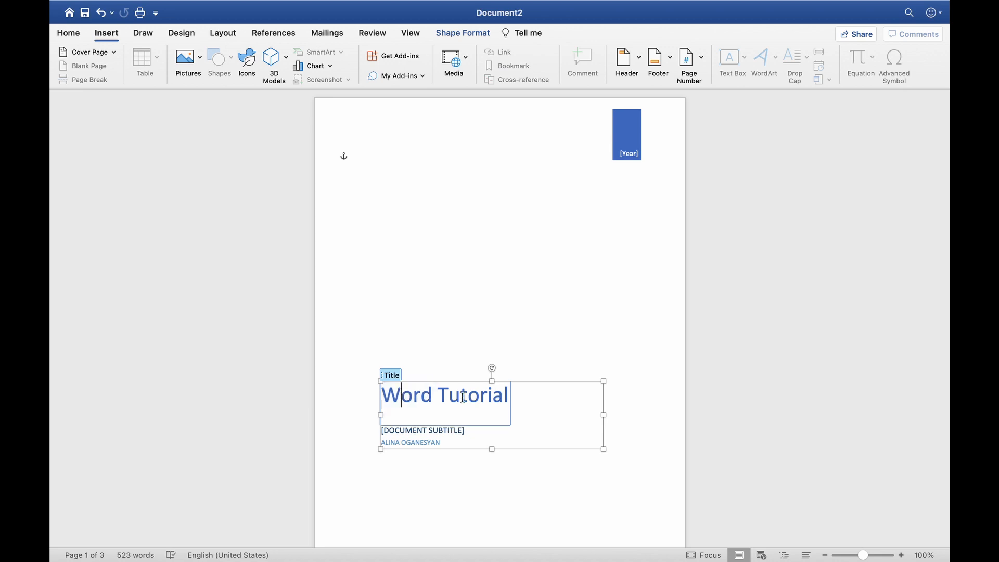
pyautogui.click(455, 433)
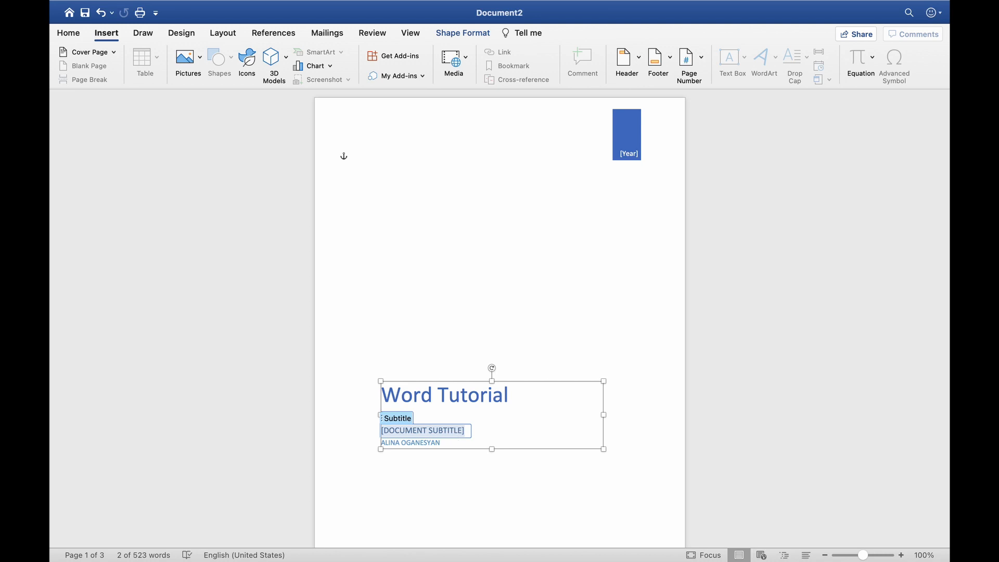
pyautogui.write('BASIC LEVEL TUTORIAL')
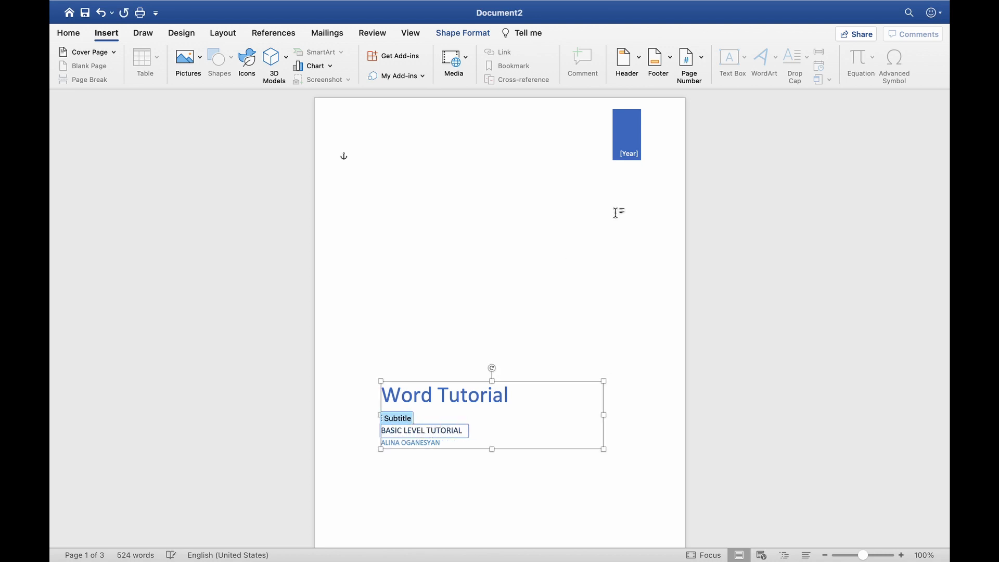
# Fill the cover page year box with orange and close the shape formatting pane
pyautogui.doubleClick(628, 133)
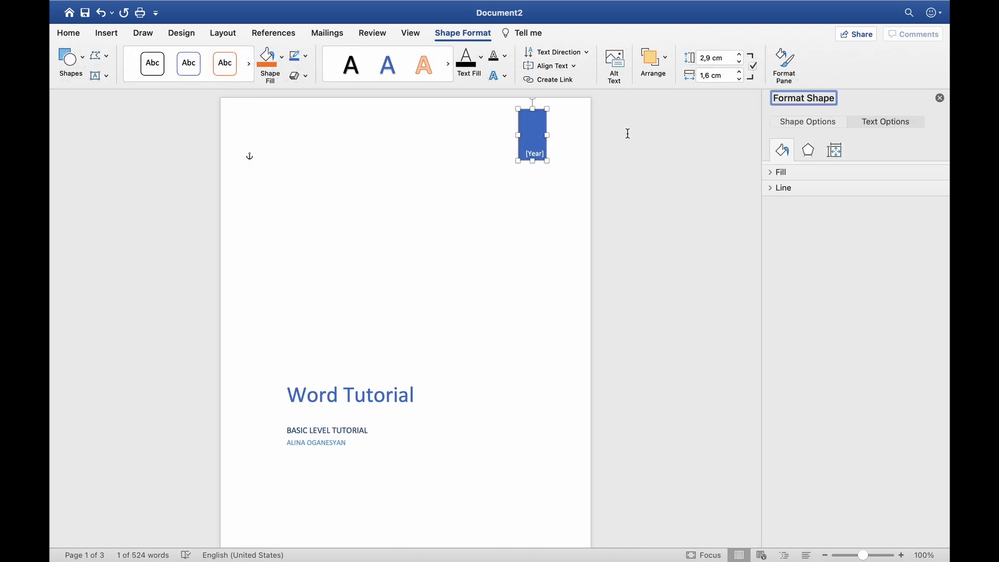
pyautogui.click(269, 57)
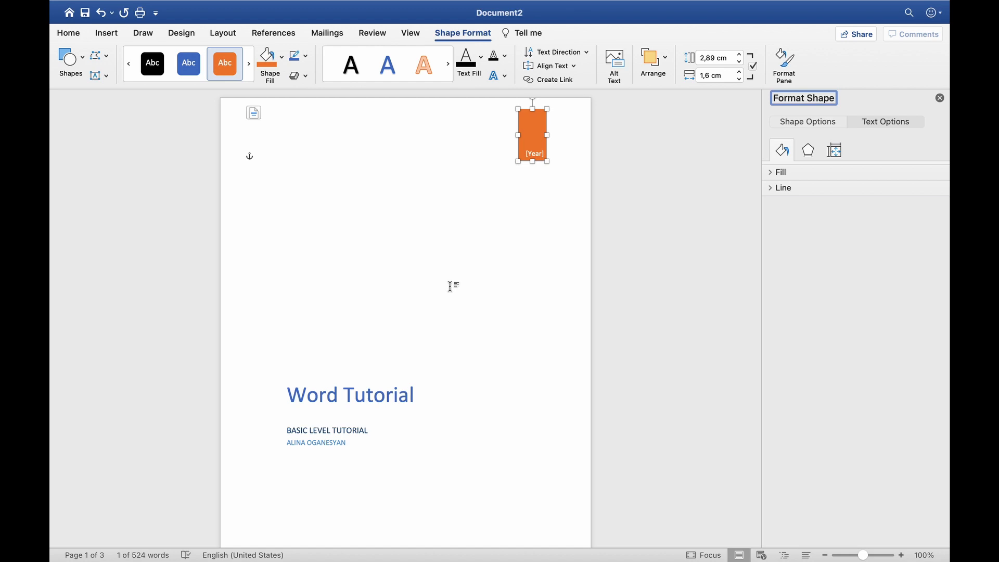
pyautogui.click(411, 340)
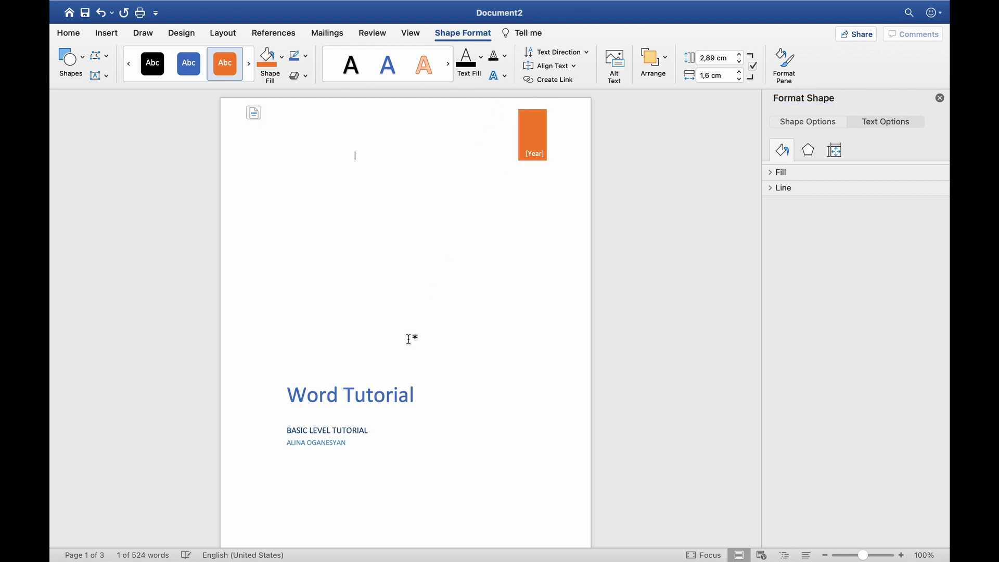
pyautogui.click(940, 99)
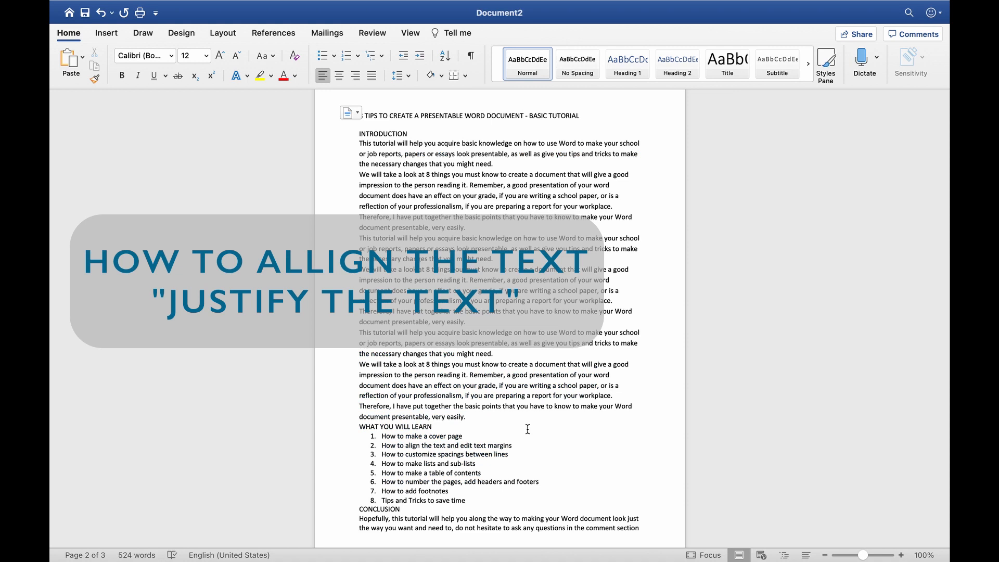
# Select the whole document with Command+A and apply Justify alignment
pyautogui.scroll(1, 528, 429)
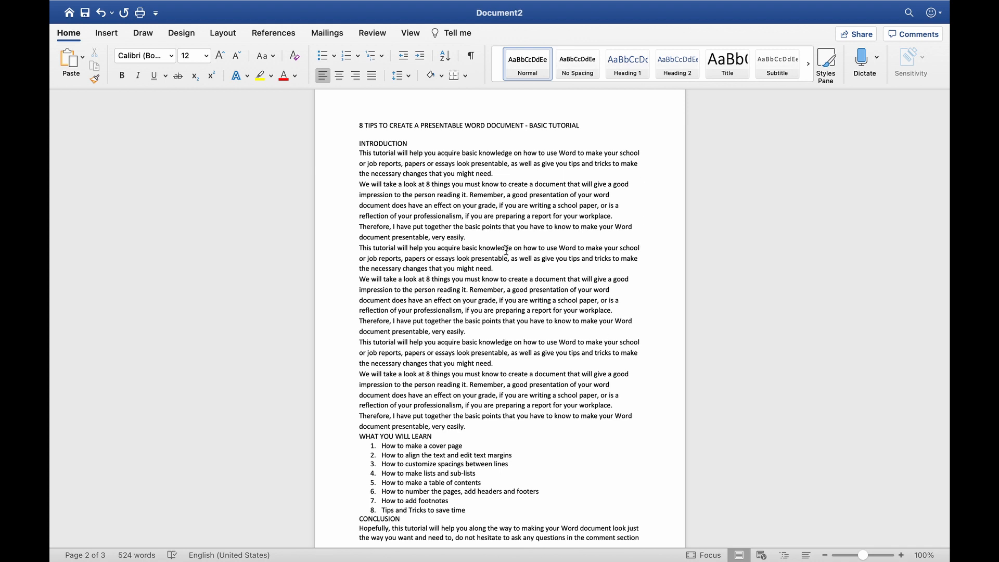
pyautogui.moveTo(359, 124); pyautogui.dragTo(468, 258)
pyautogui.click(453, 285)
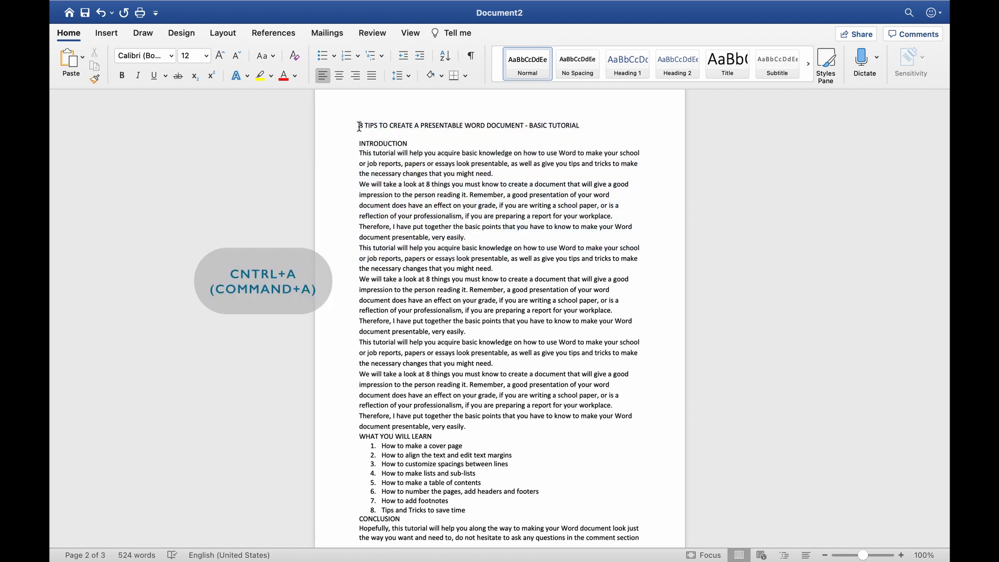
pyautogui.press('super+a')
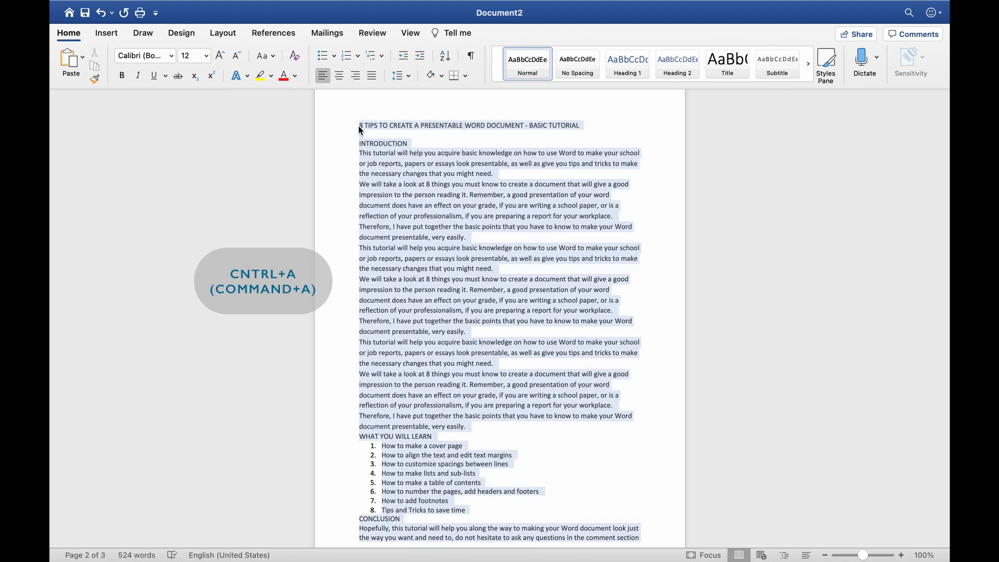
pyautogui.click(372, 76)
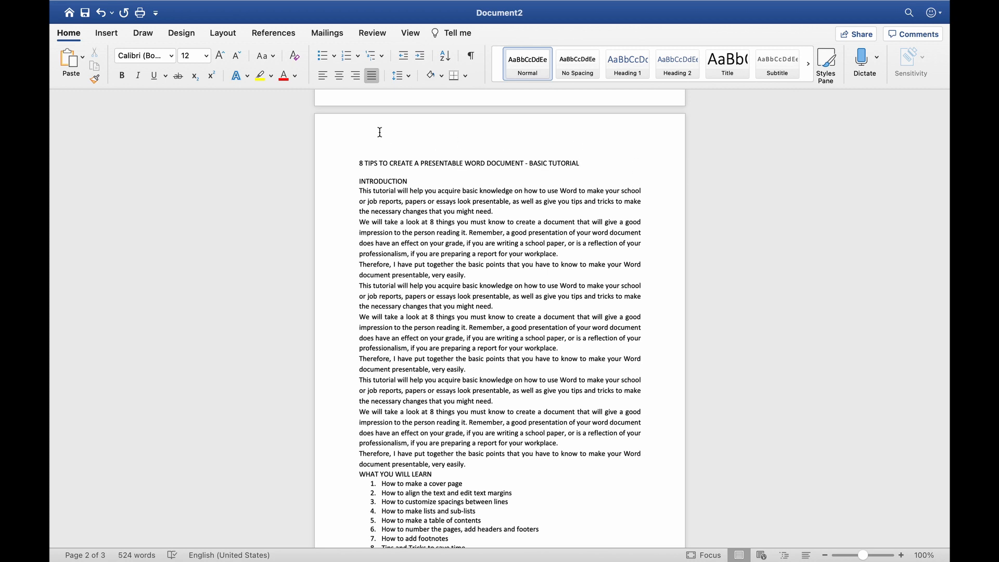
# Apply the Narrow margin preset to the document
pyautogui.click(228, 33)
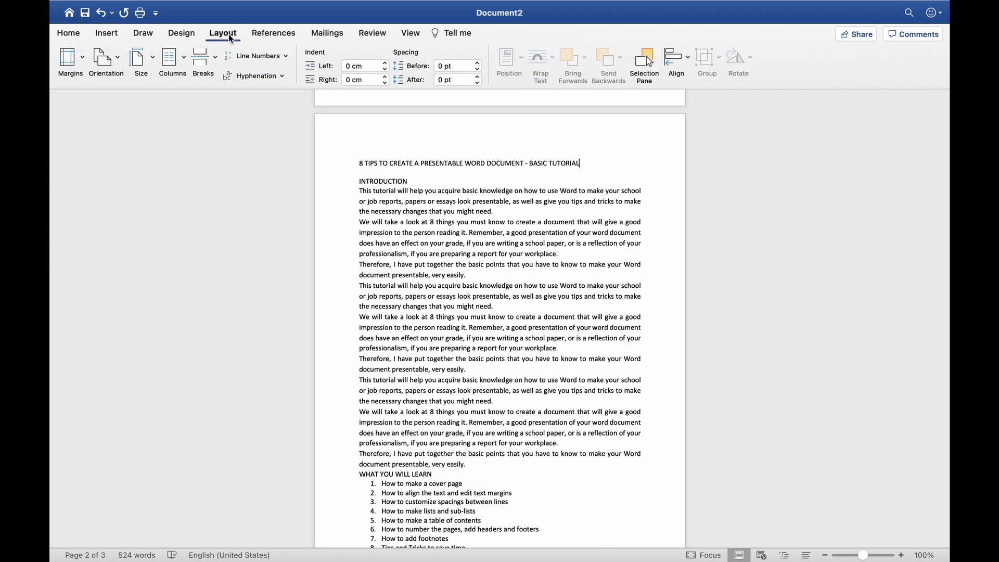
pyautogui.click(83, 54)
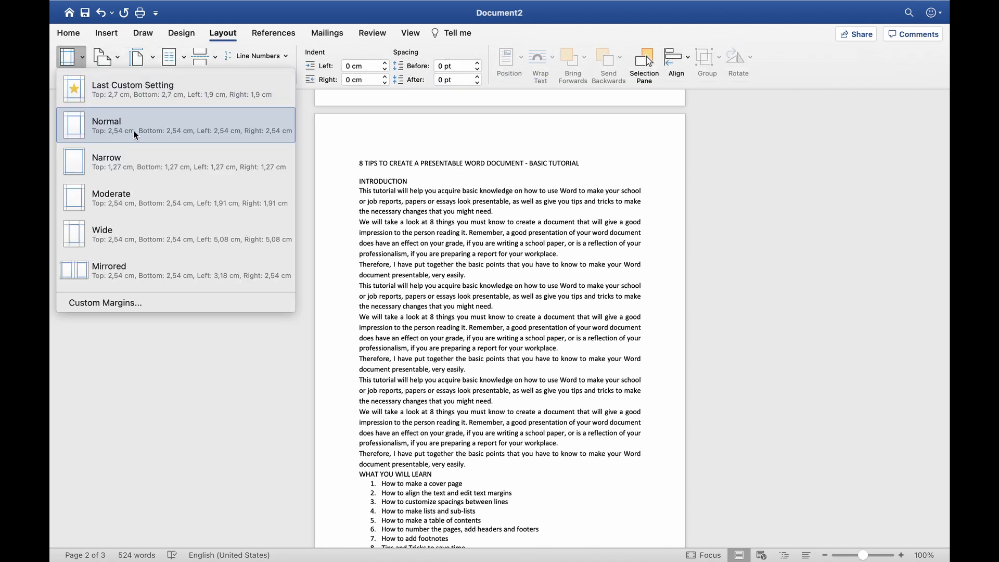
pyautogui.click(154, 160)
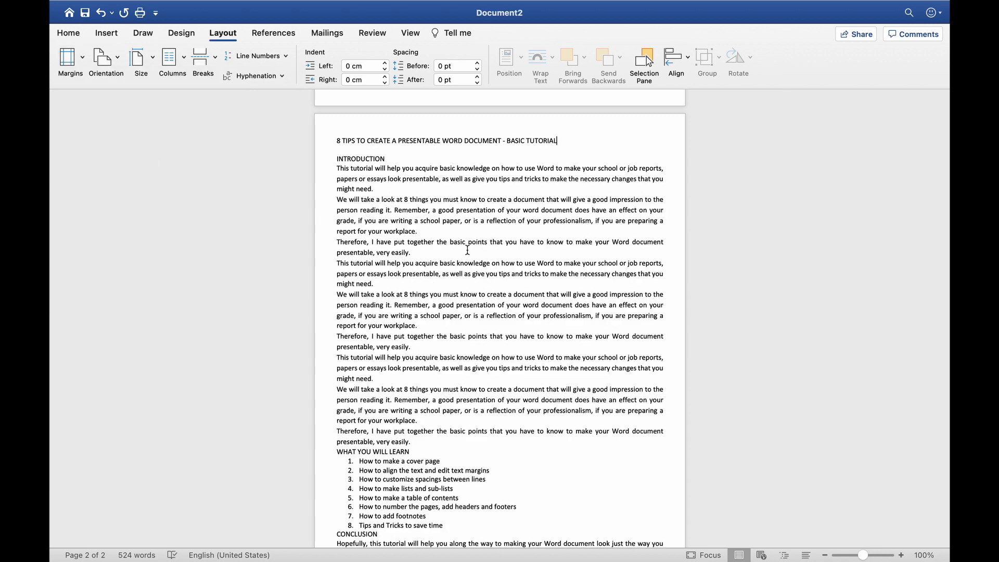
pyautogui.scroll(-3, 467, 250)
pyautogui.scroll(3, 467, 250)
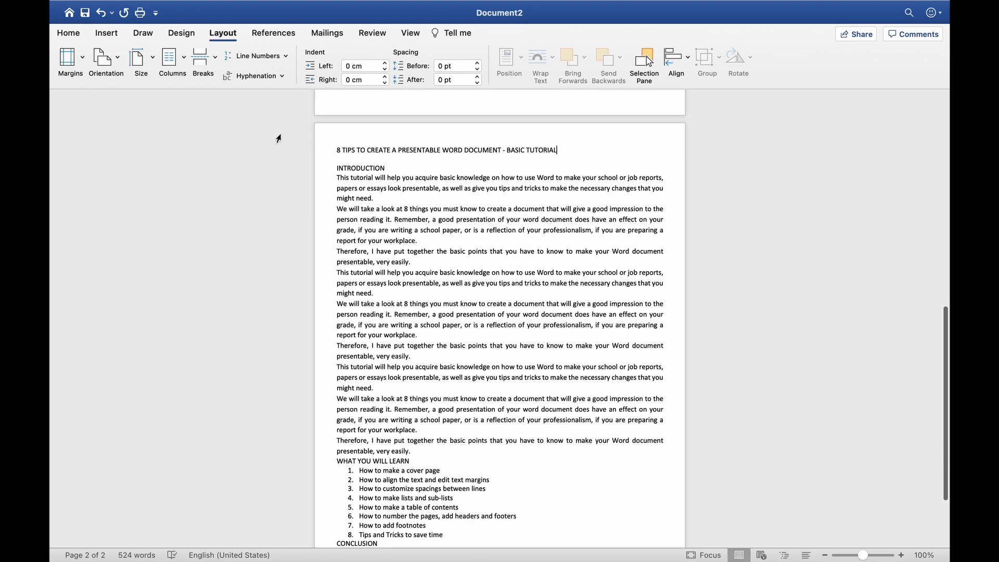
# Set custom margins of 2,1 cm top and 2,5 cm bottom
pyautogui.click(84, 59)
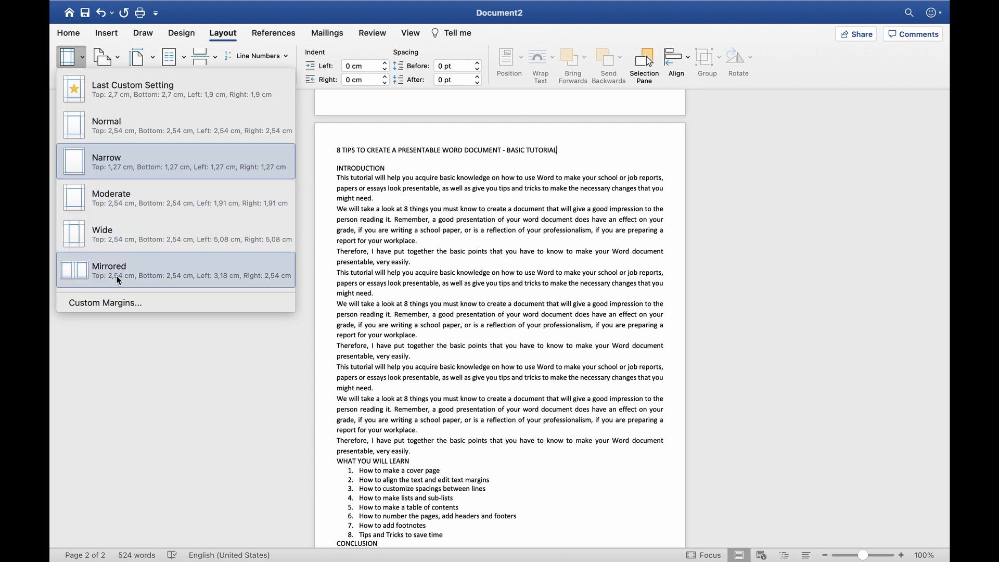
pyautogui.click(119, 301)
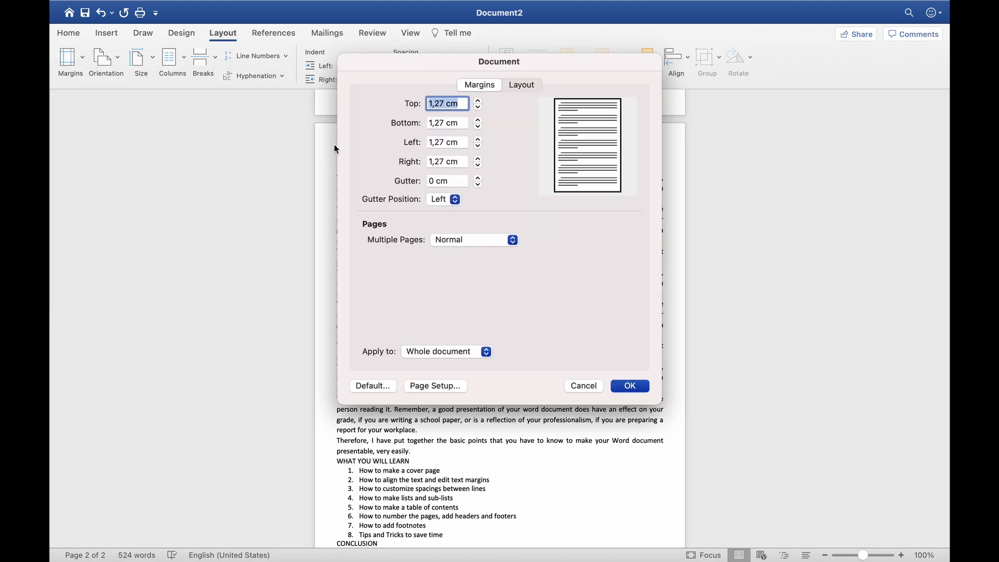
pyautogui.click(478, 104)
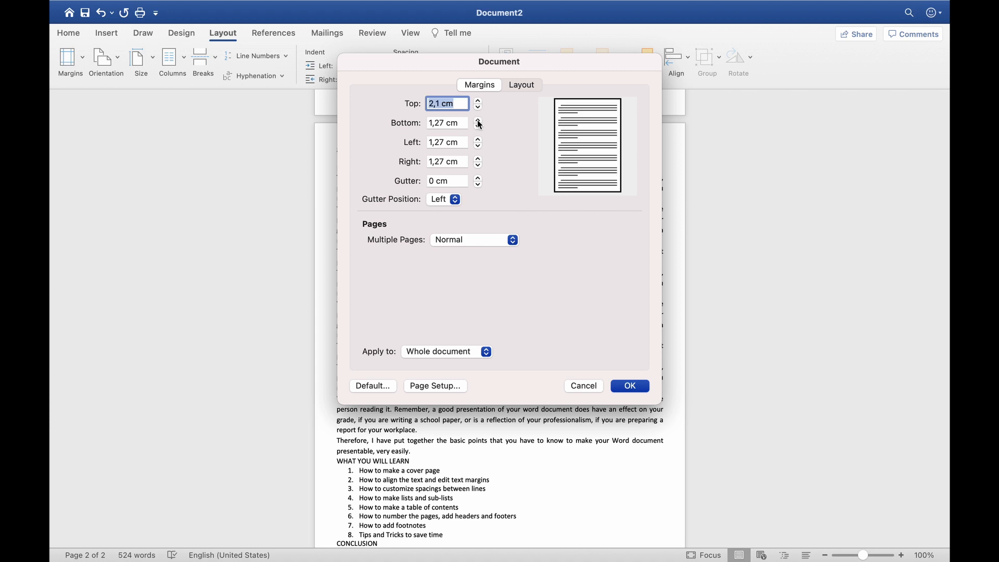
pyautogui.click(478, 119)
pyautogui.click(479, 119)
pyautogui.click(478, 120)
pyautogui.click(478, 119)
pyautogui.click(479, 119)
pyautogui.click(479, 120)
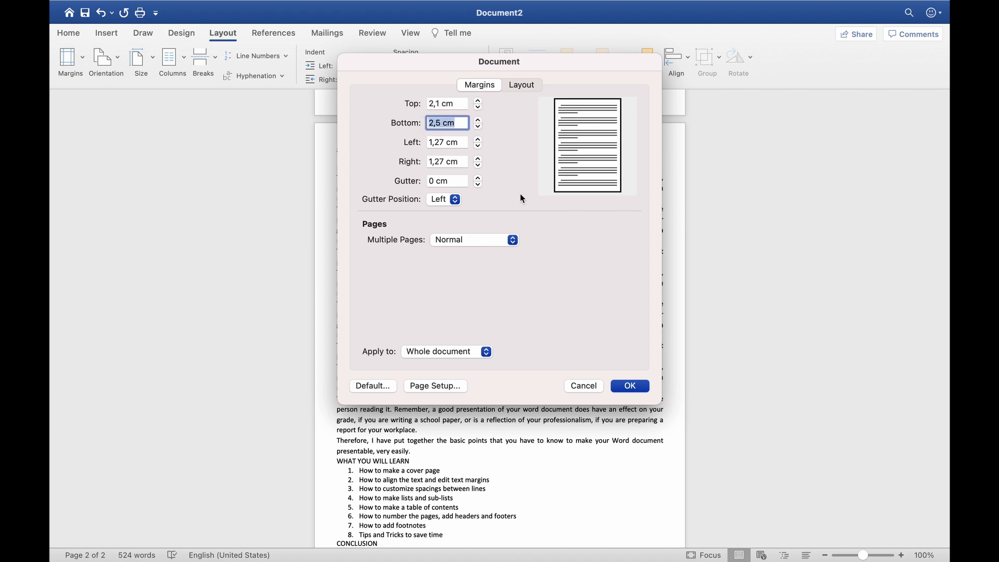
pyautogui.click(627, 386)
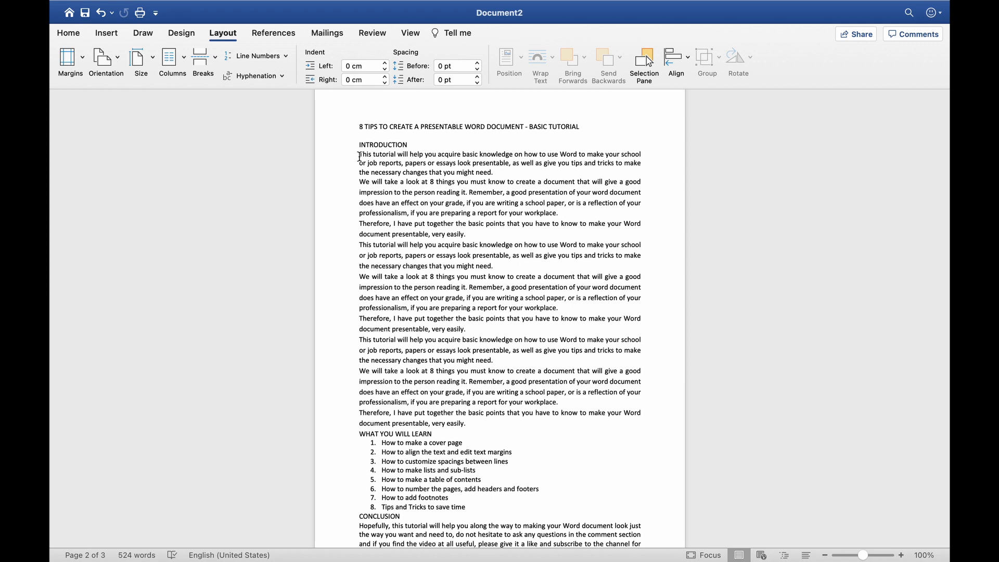
# Set the first paragraph under INTRODUCTION to 1,5 line spacing
pyautogui.moveTo(360, 157); pyautogui.dragTo(514, 172)
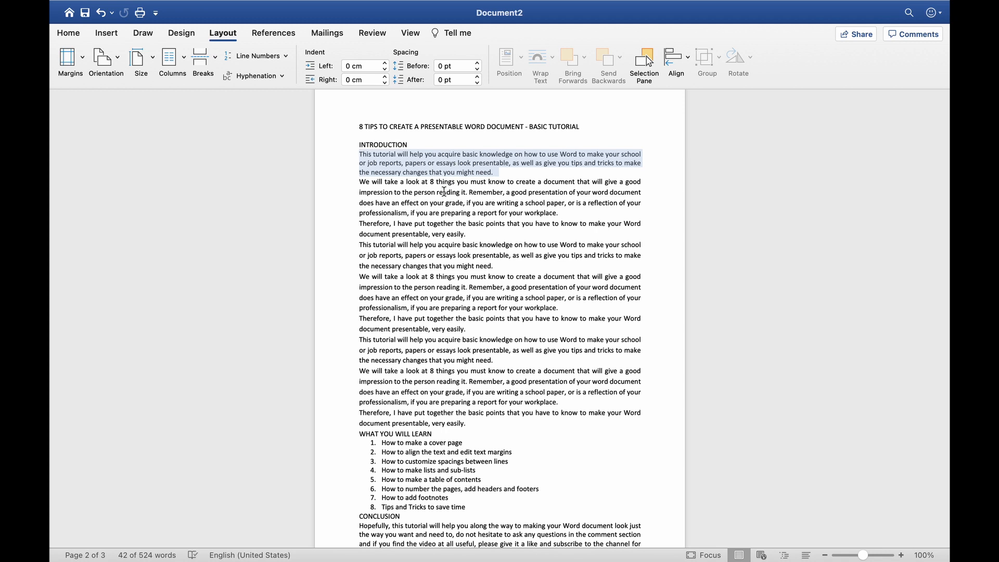
pyautogui.click(80, 38)
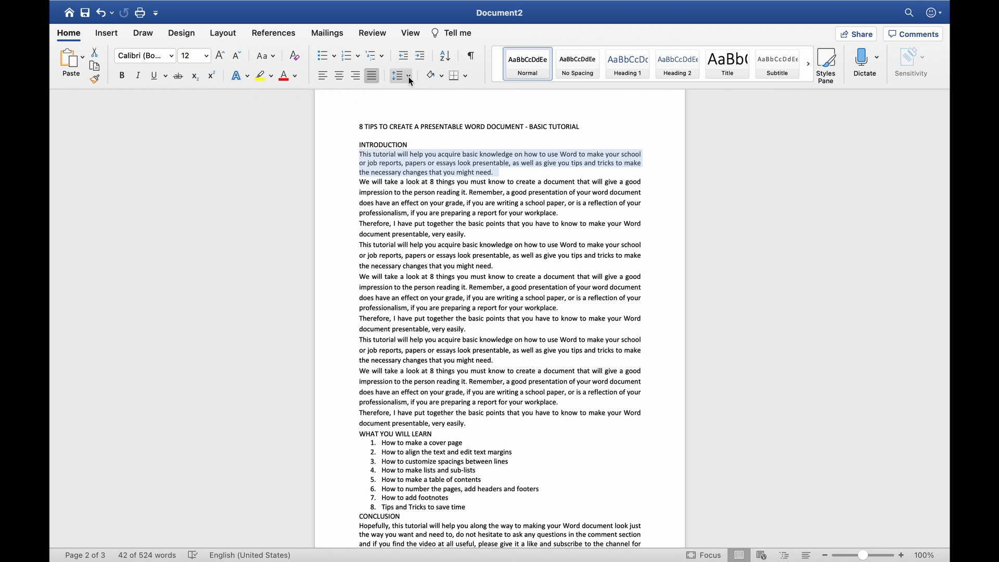
pyautogui.click(409, 80)
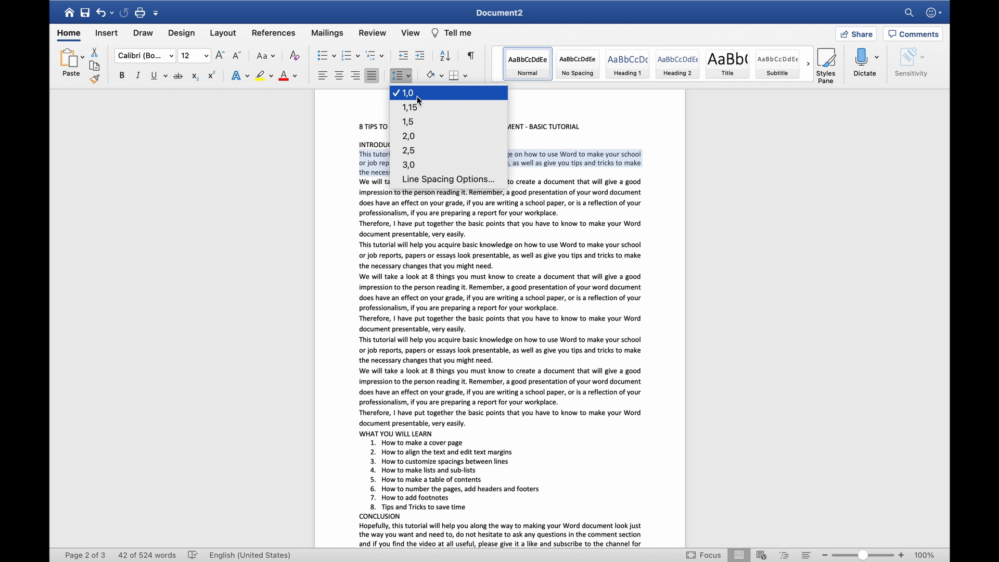
pyautogui.click(414, 123)
pyautogui.click(409, 205)
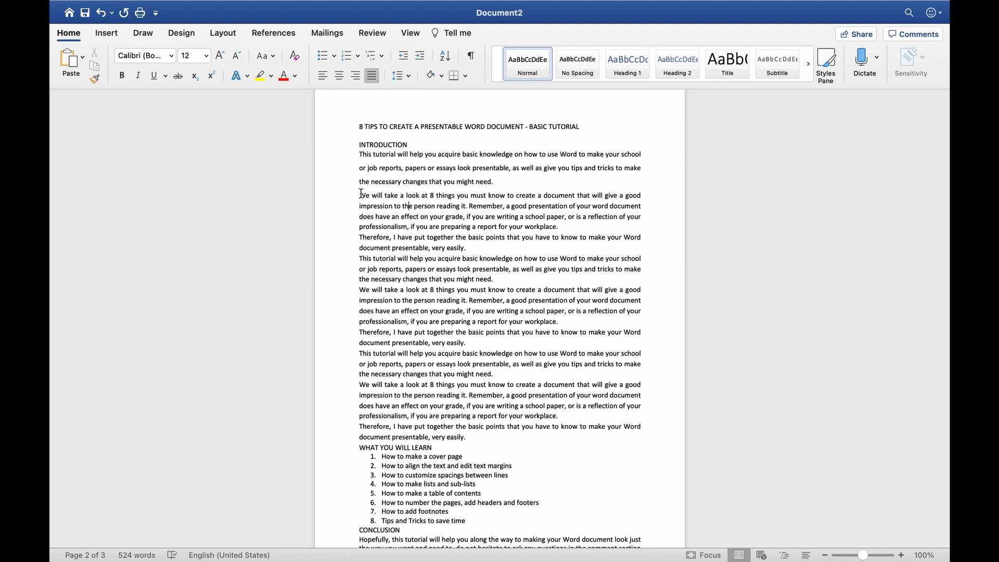
# Set the paragraph starting 'We will take' to 1,0 line spacing
pyautogui.moveTo(359, 195); pyautogui.dragTo(475, 250)
pyautogui.click(401, 76)
pyautogui.click(417, 92)
pyautogui.click(442, 192)
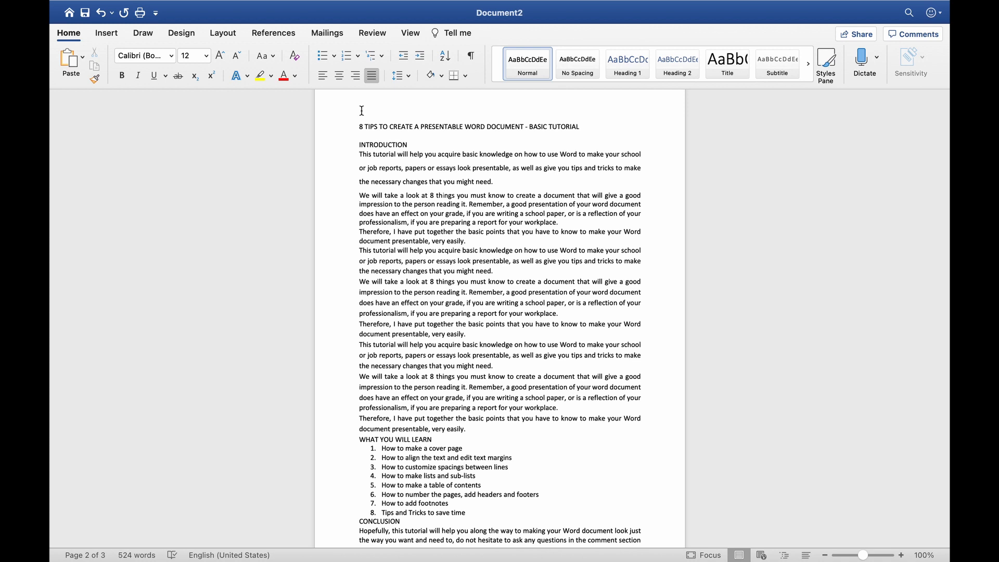
# Select all the text and apply 1,15 line spacing to the entire document
pyautogui.click(358, 128)
pyautogui.press('super+a')
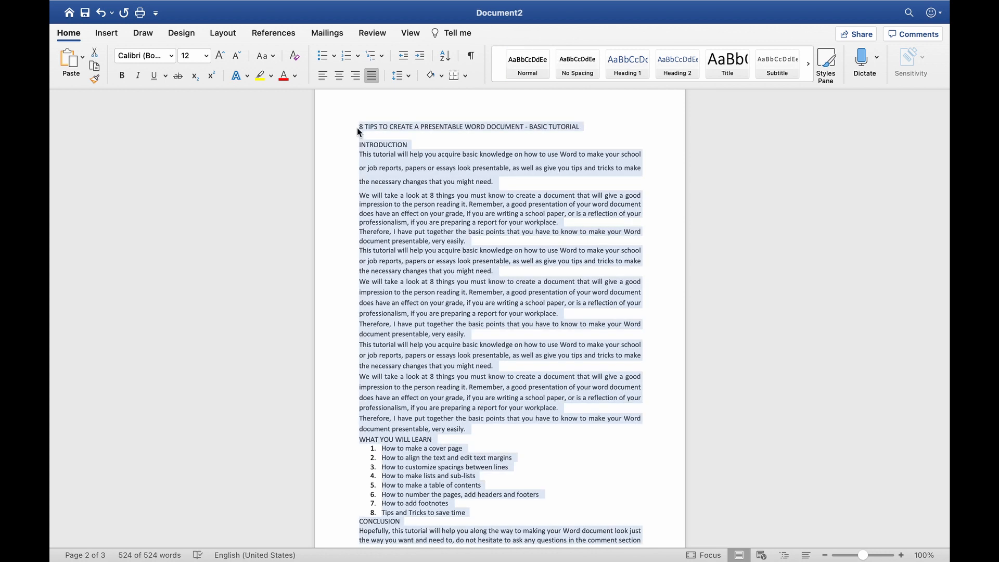
pyautogui.click(408, 76)
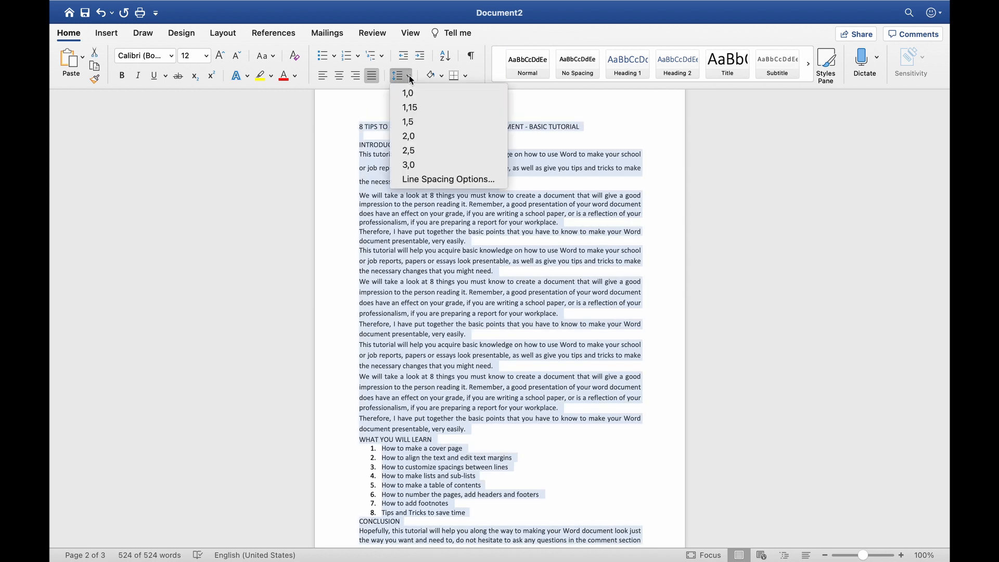
pyautogui.click(414, 110)
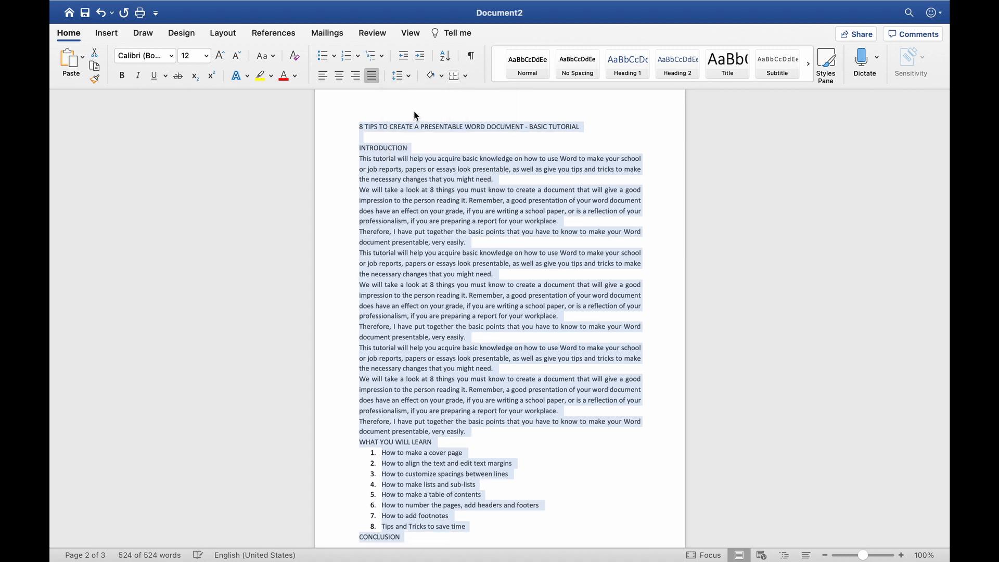
pyautogui.click(430, 144)
# Insert a blank paragraph after 'document presentable, very easily.'
pyautogui.scroll(-1, 494, 156)
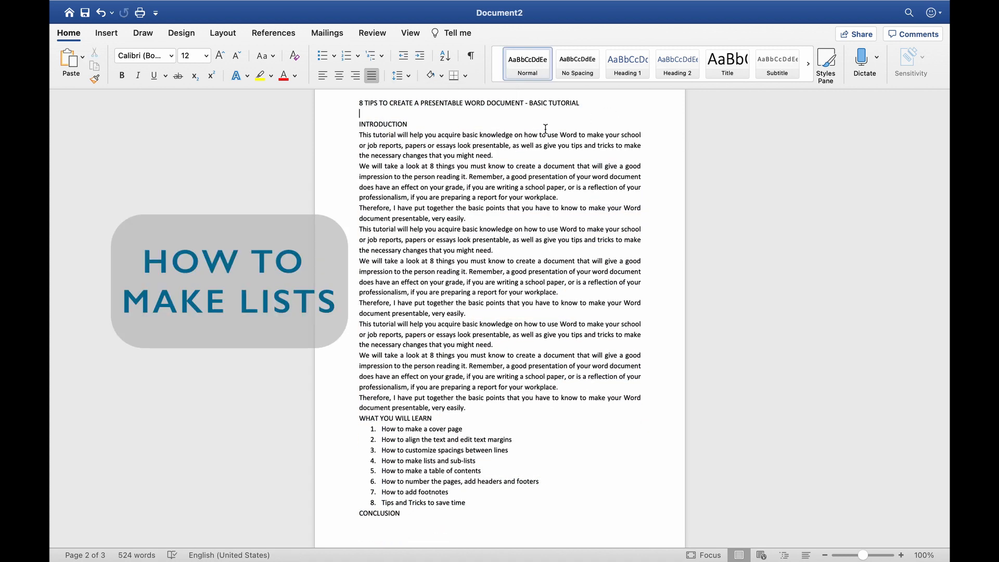
pyautogui.scroll(-4, 491, 315)
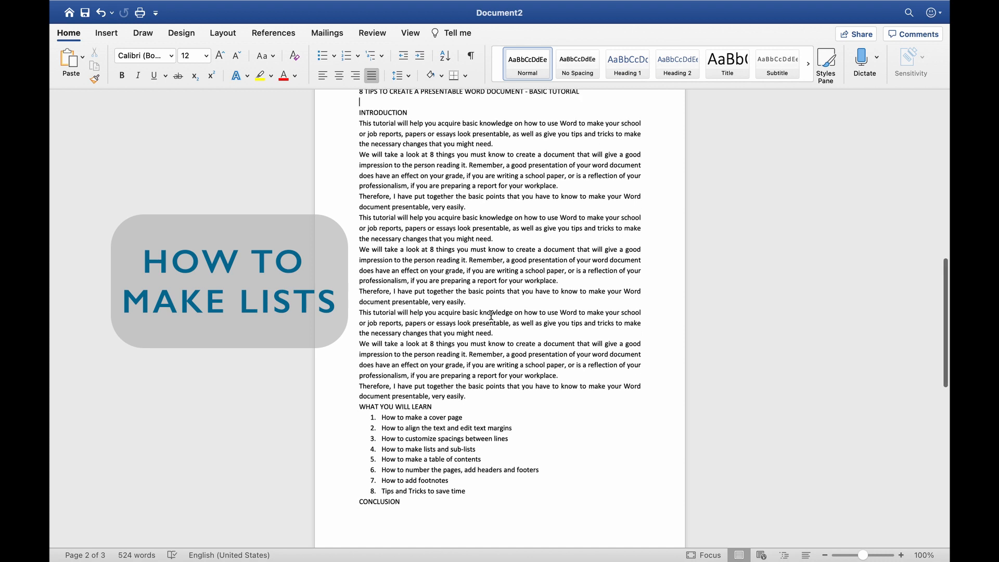
pyautogui.scroll(-1, 490, 315)
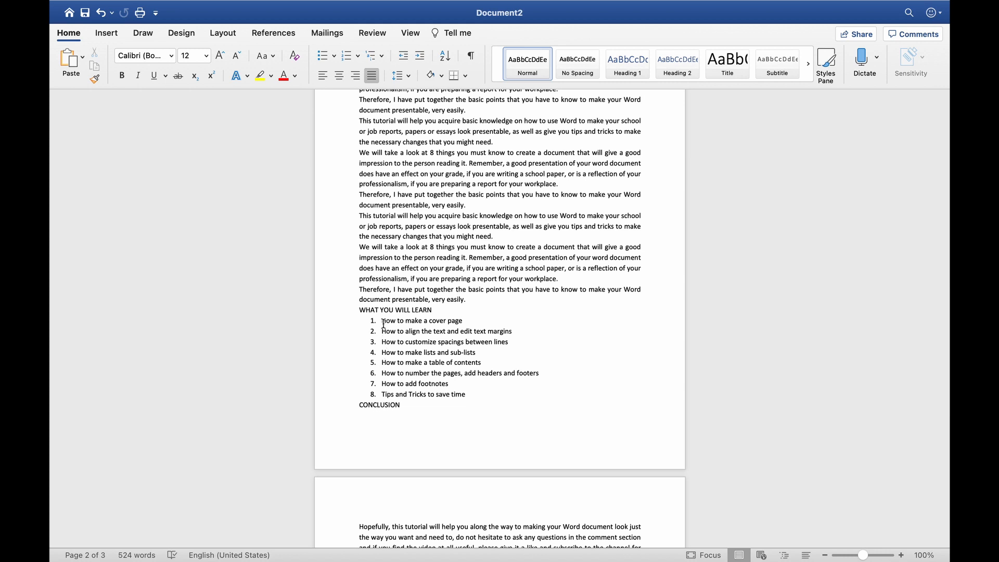
pyautogui.click(498, 299)
pyautogui.press('Return')
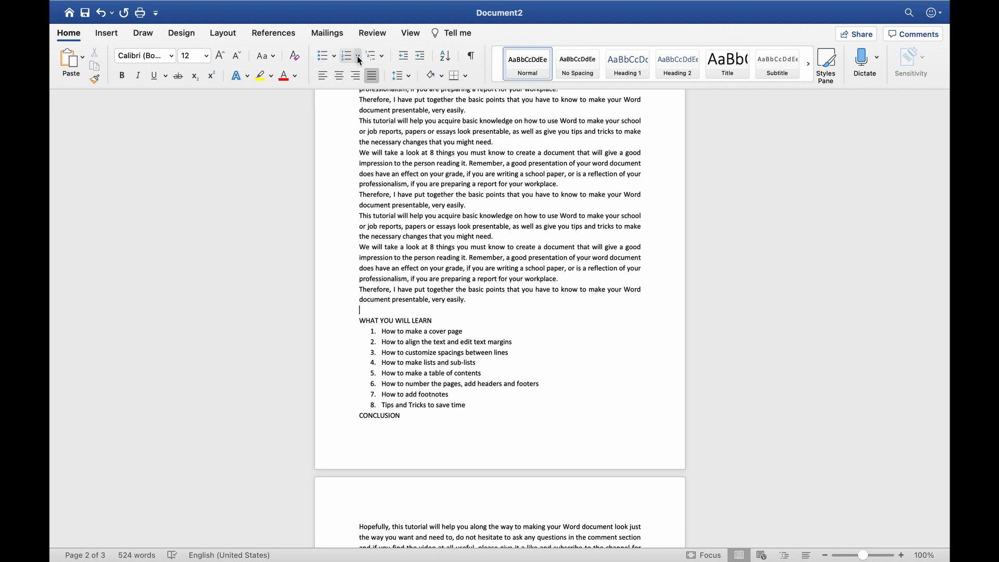
# Define a new bullet with 1,5 cm bullet indent and 1,8 cm text indent
pyautogui.click(334, 56)
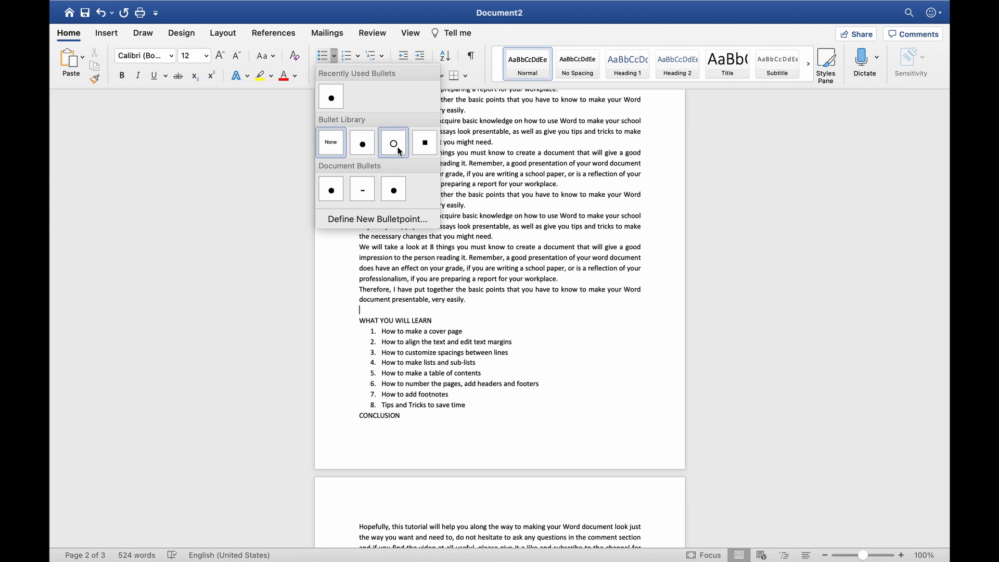
pyautogui.click(370, 219)
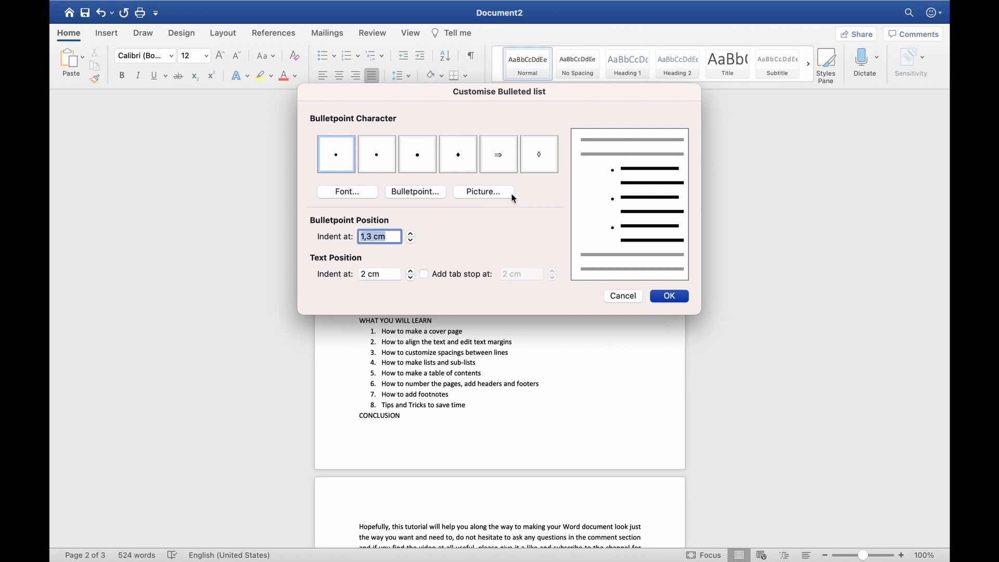
pyautogui.click(411, 234)
pyautogui.click(411, 234)
pyautogui.click(412, 234)
pyautogui.click(411, 242)
pyautogui.click(411, 241)
pyautogui.click(411, 241)
pyautogui.click(410, 277)
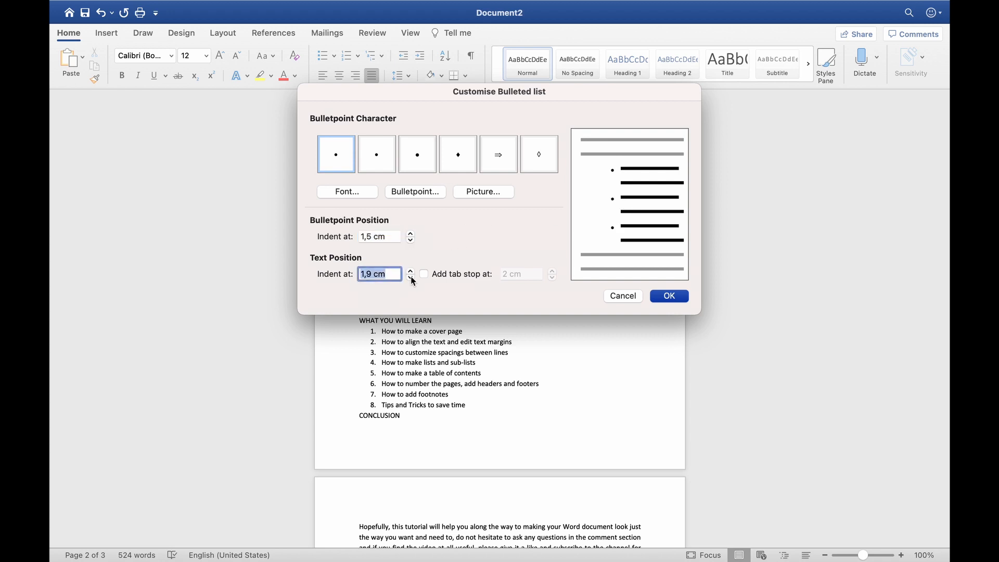
pyautogui.click(410, 278)
pyautogui.click(410, 277)
pyautogui.click(411, 278)
pyautogui.click(411, 271)
pyautogui.click(410, 270)
pyautogui.click(671, 296)
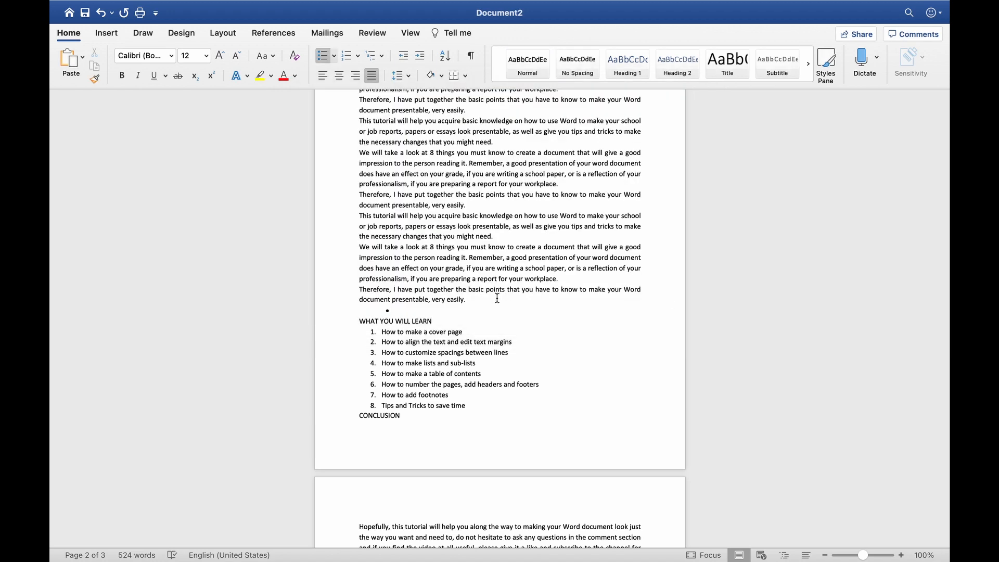
# Type two bullet items, 'Making a list' and 'Making list'
pyautogui.write('Making a list')
pyautogui.press('Return')
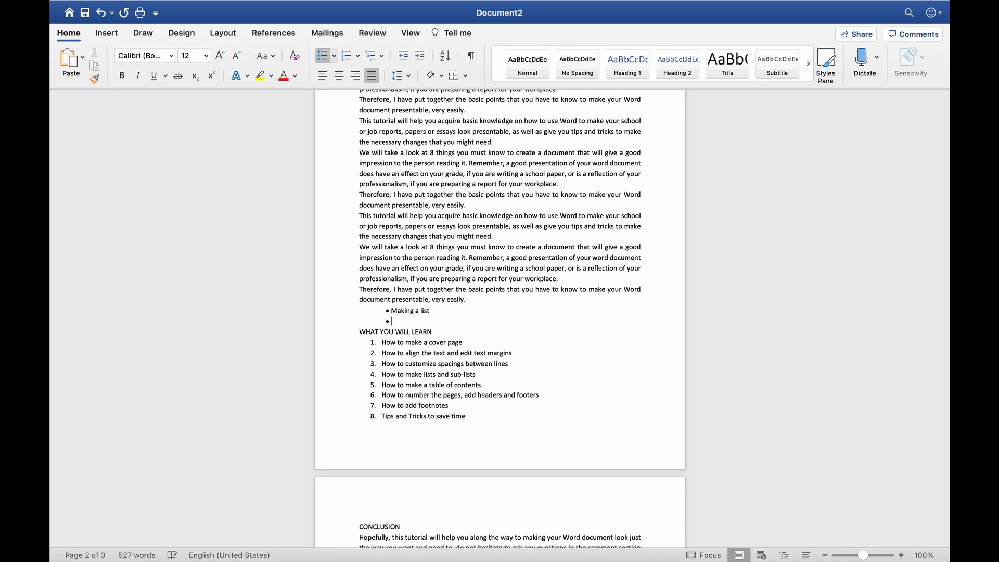
pyautogui.write('Making list')
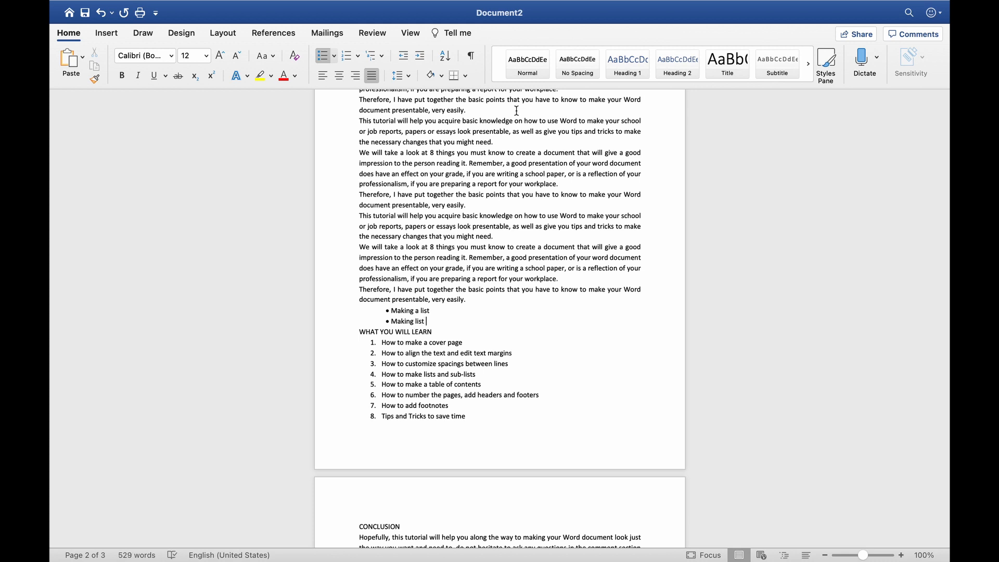
# Turn the items into a numbered list with numbers aligned at 1,7 cm
pyautogui.click(357, 55)
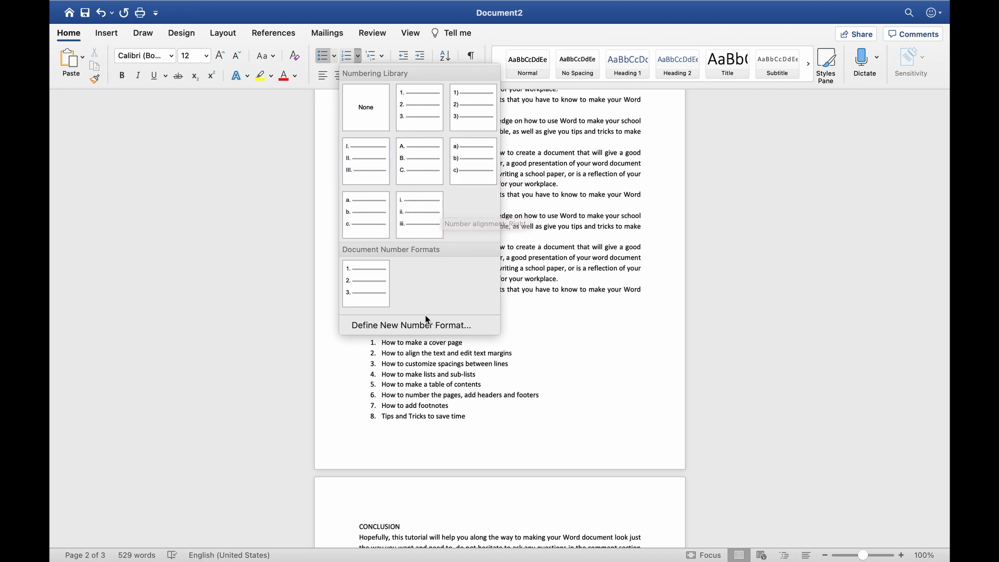
pyautogui.click(392, 328)
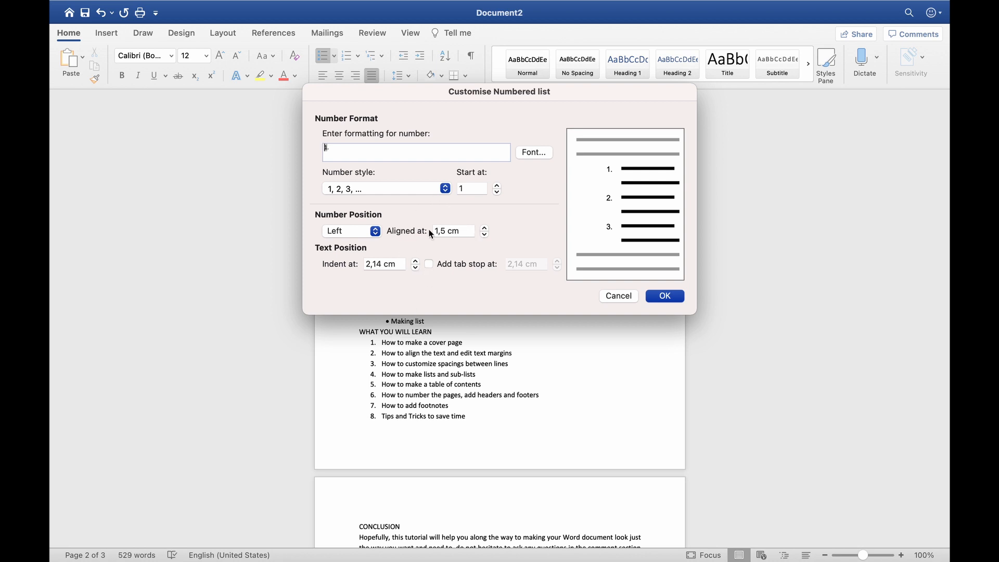
pyautogui.click(484, 228)
pyautogui.click(484, 228)
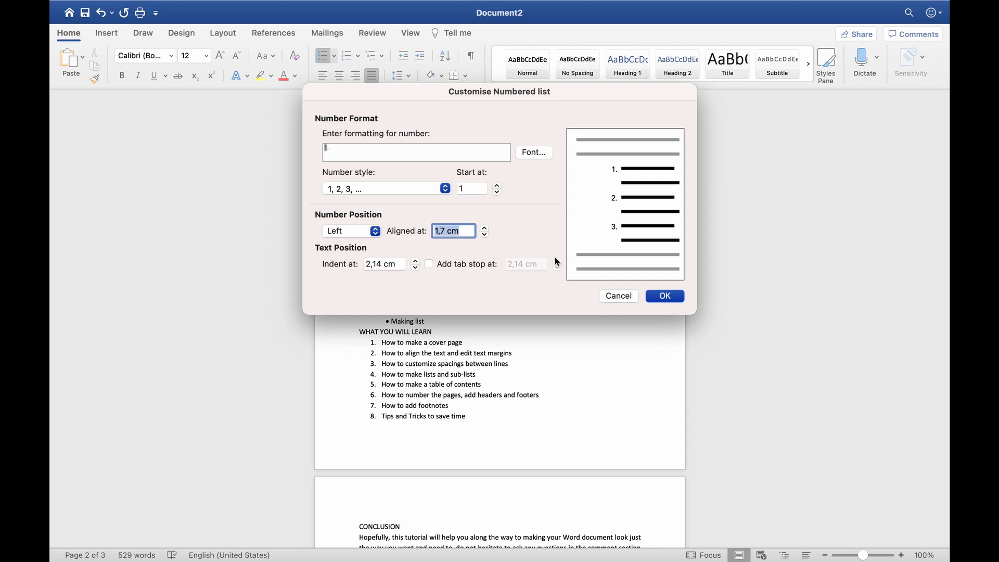
pyautogui.click(664, 296)
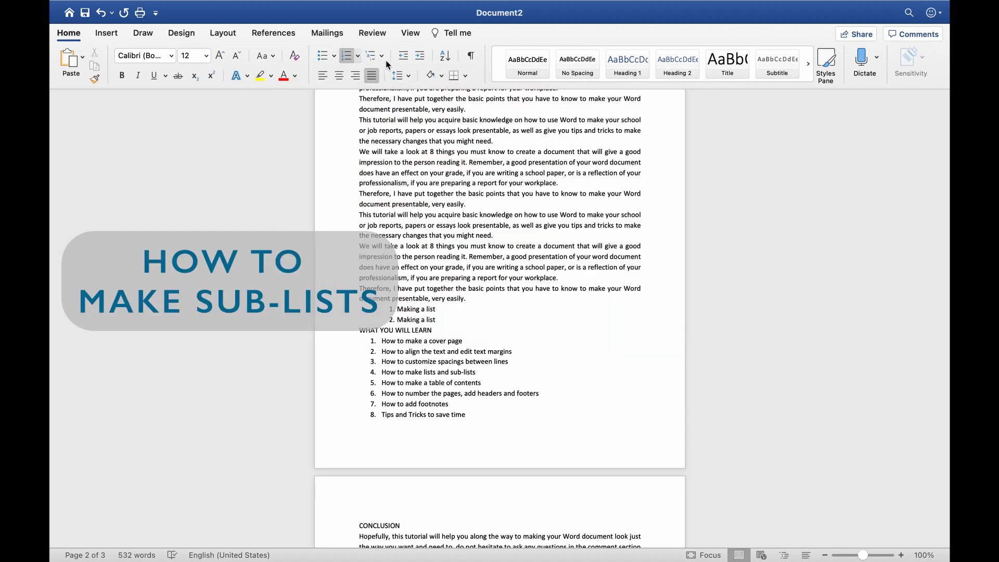
# Define a new multilevel list, reviewing levels 1–5 and keeping Solid Circle bullets for level 2
pyautogui.click(383, 56)
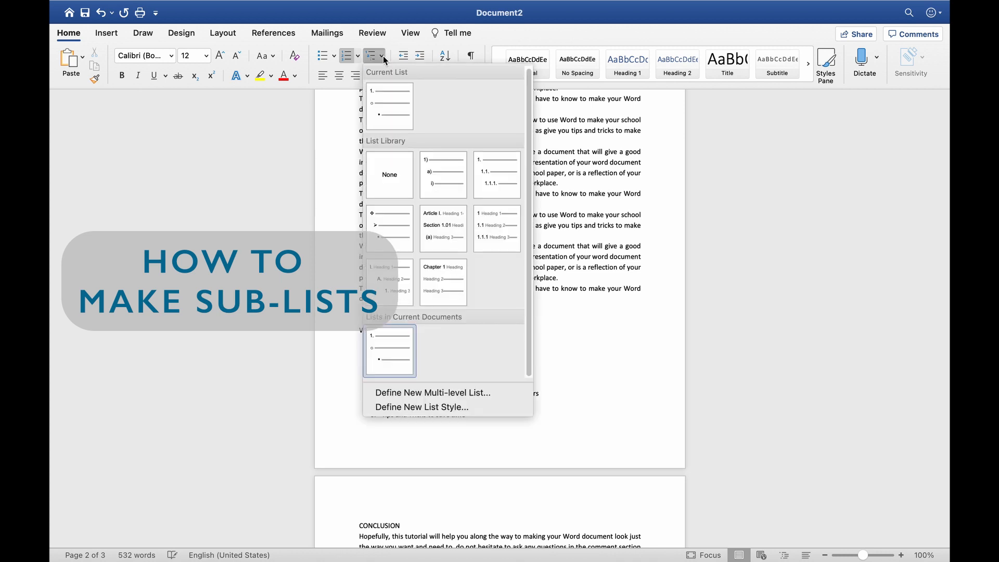
pyautogui.click(433, 392)
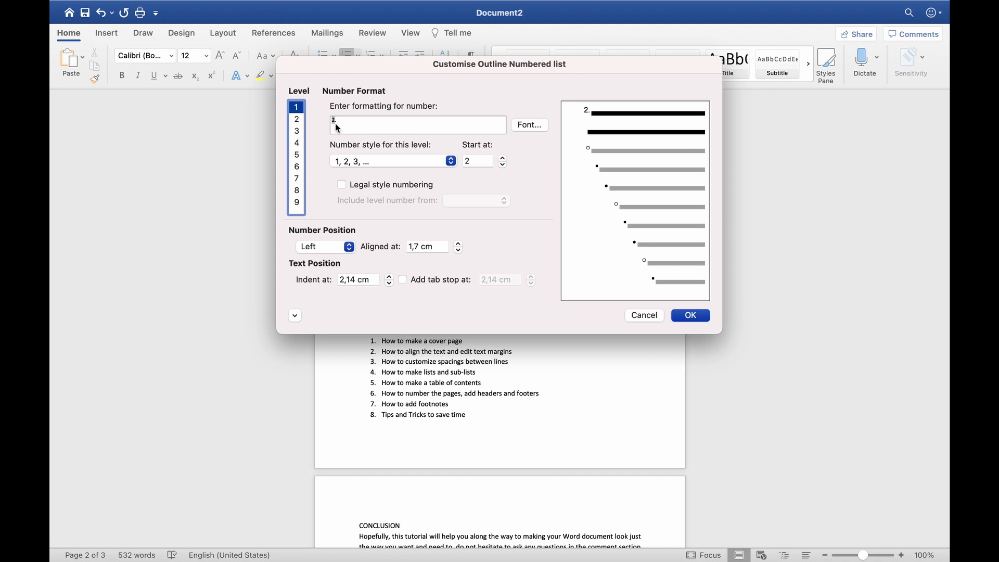
pyautogui.click(298, 122)
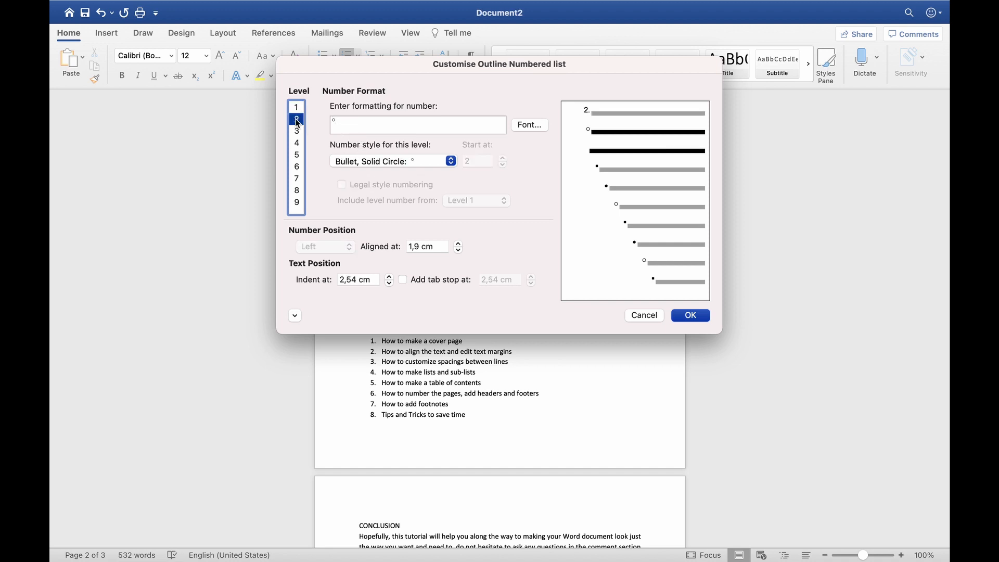
pyautogui.click(451, 161)
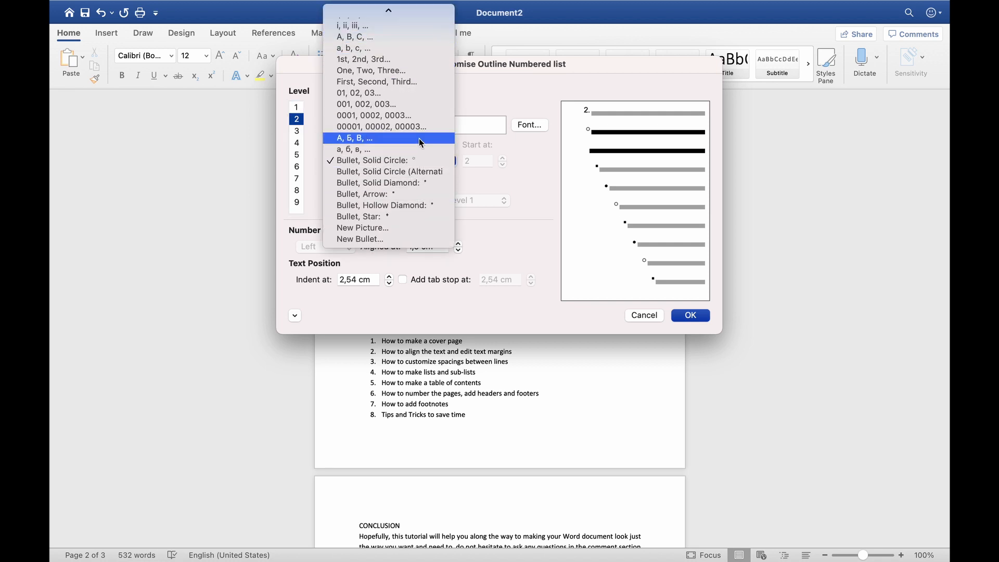
pyautogui.click(414, 161)
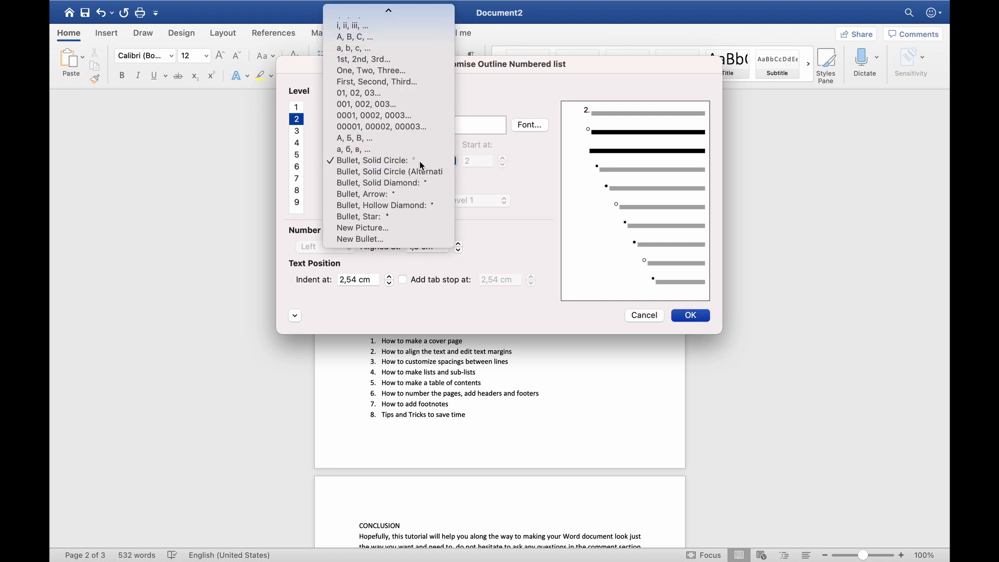
pyautogui.click(298, 132)
pyautogui.click(298, 143)
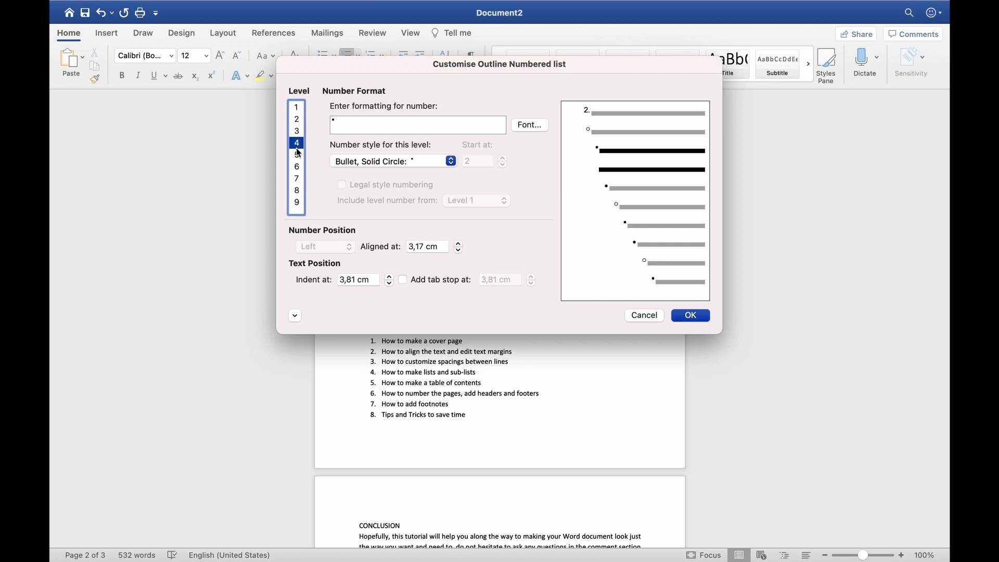
pyautogui.click(298, 155)
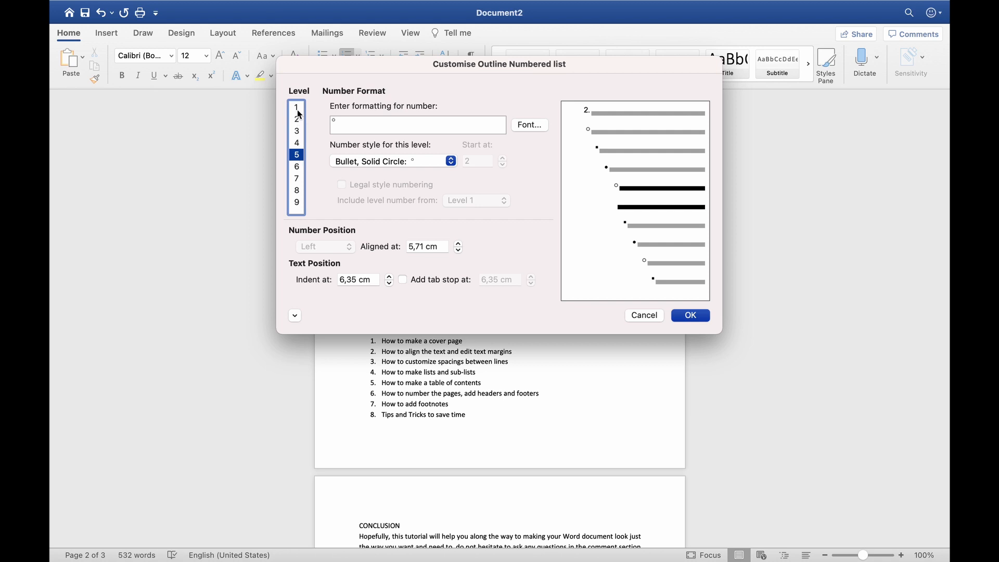
pyautogui.click(297, 107)
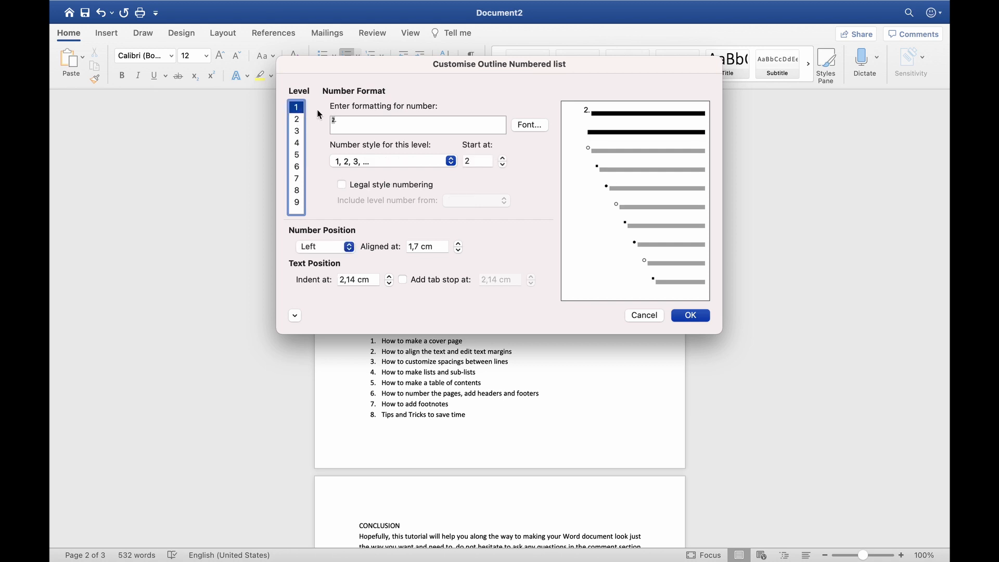
pyautogui.click(693, 314)
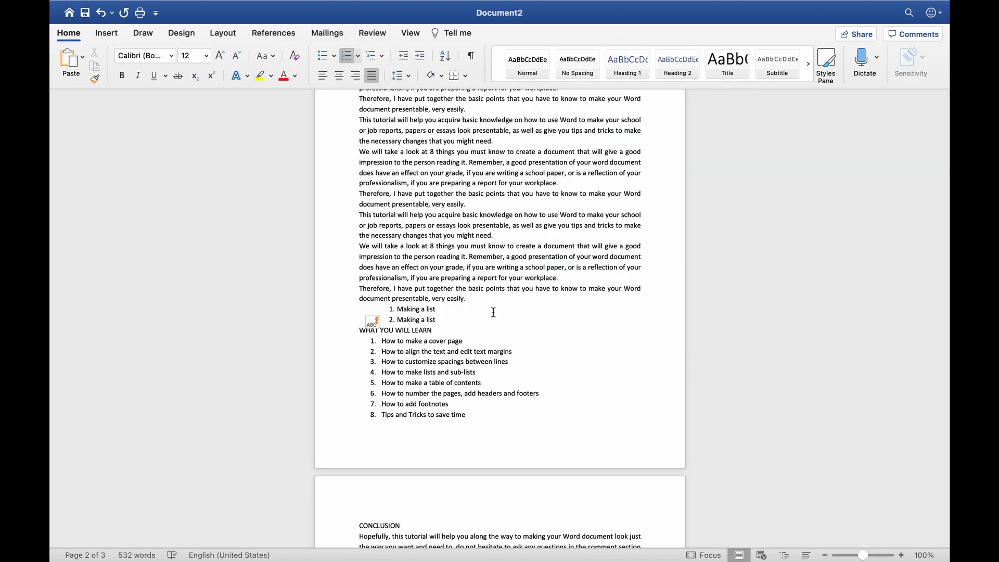
# Apply the document's new multilevel list and add a third item, 'Making a list'
pyautogui.click(374, 55)
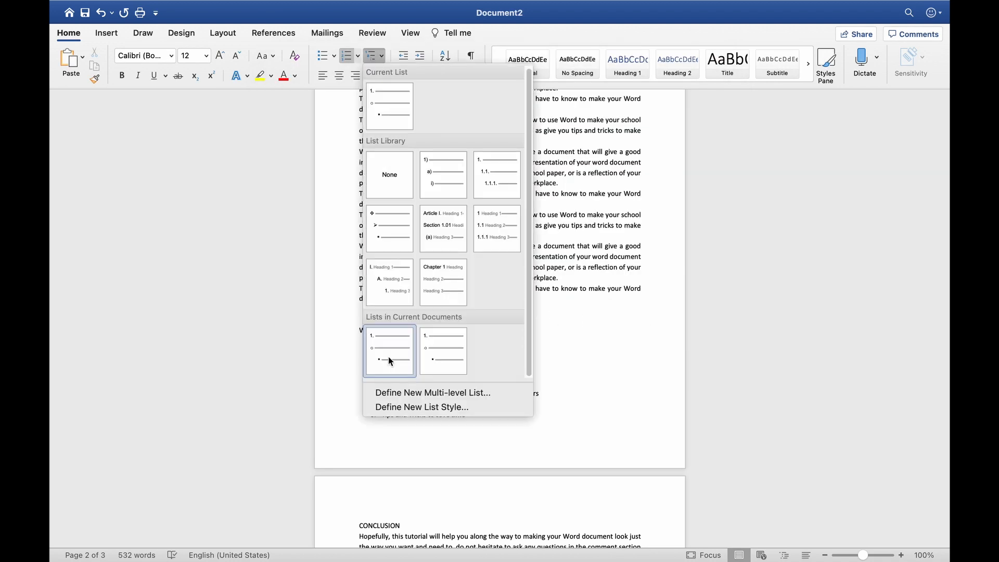
pyautogui.click(388, 358)
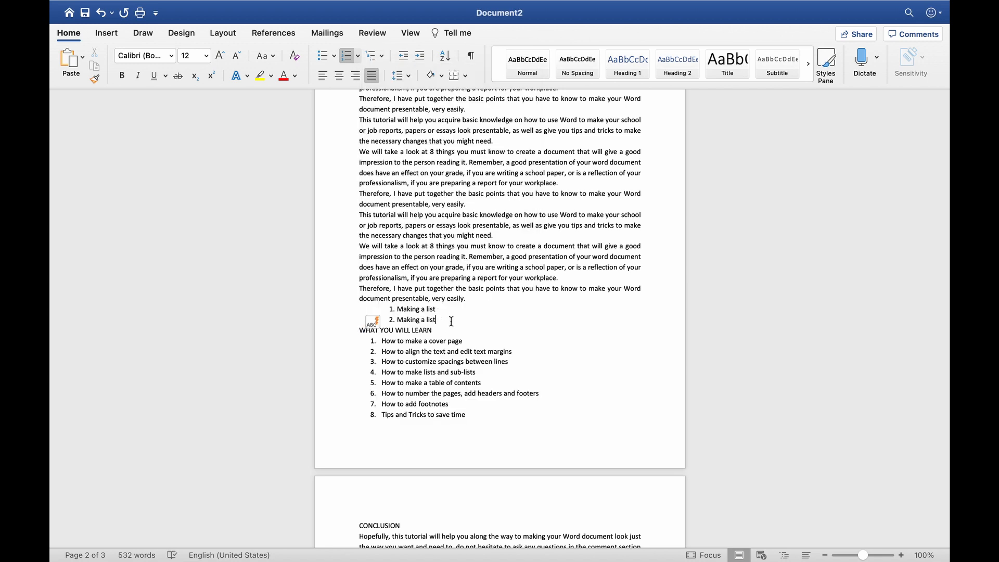
pyautogui.press('Return')
pyautogui.write('Making a lis')
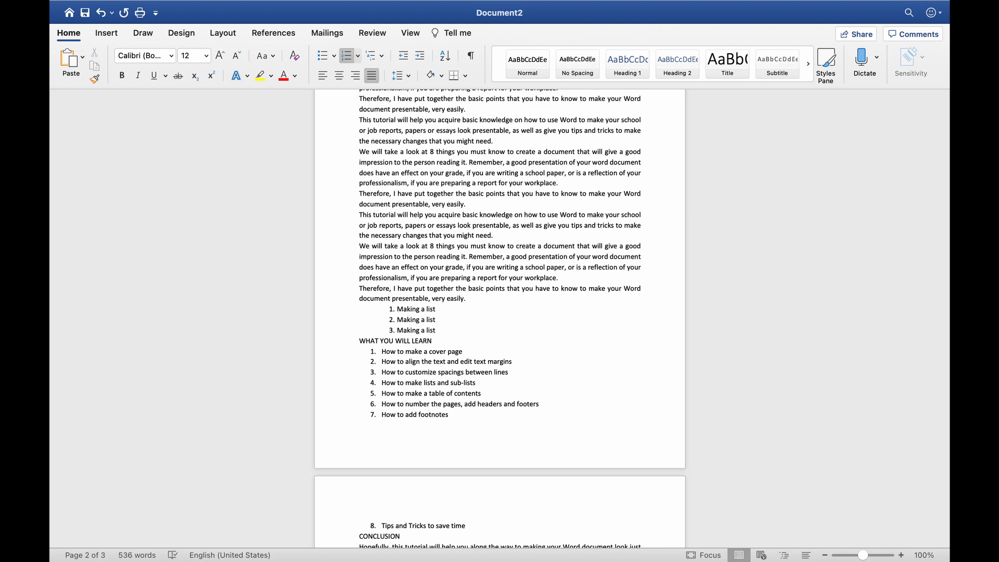
pyautogui.write('t')
# Add an indented sub-item 'I do this' under the third item
pyautogui.press('Return')
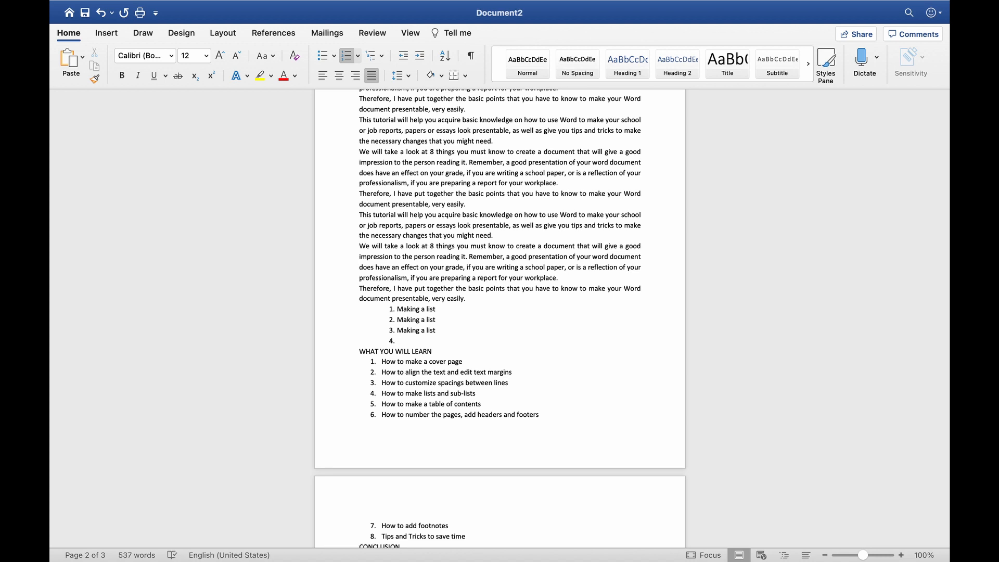
pyautogui.press('Tab')
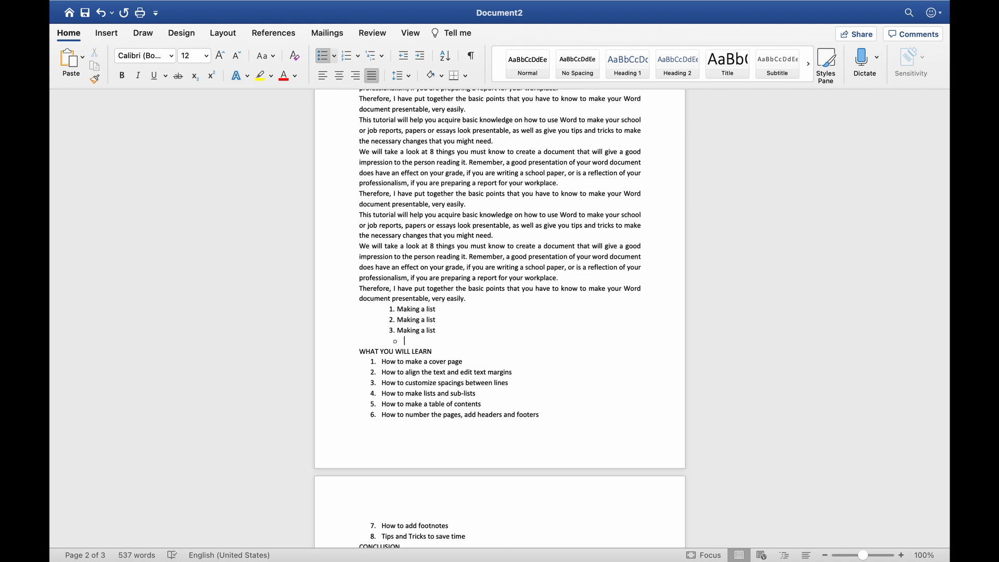
pyautogui.write('I do this')
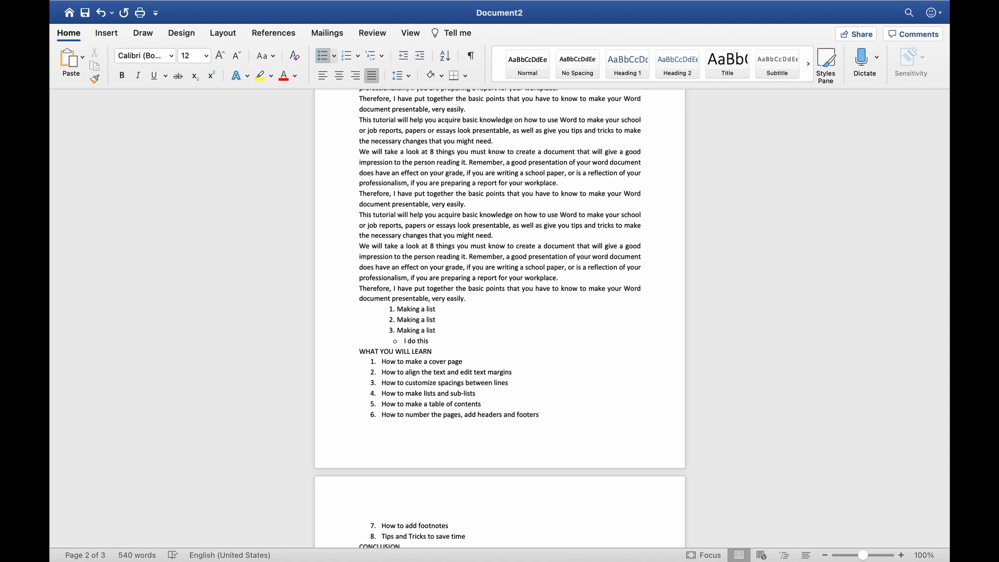
pyautogui.press('Return')
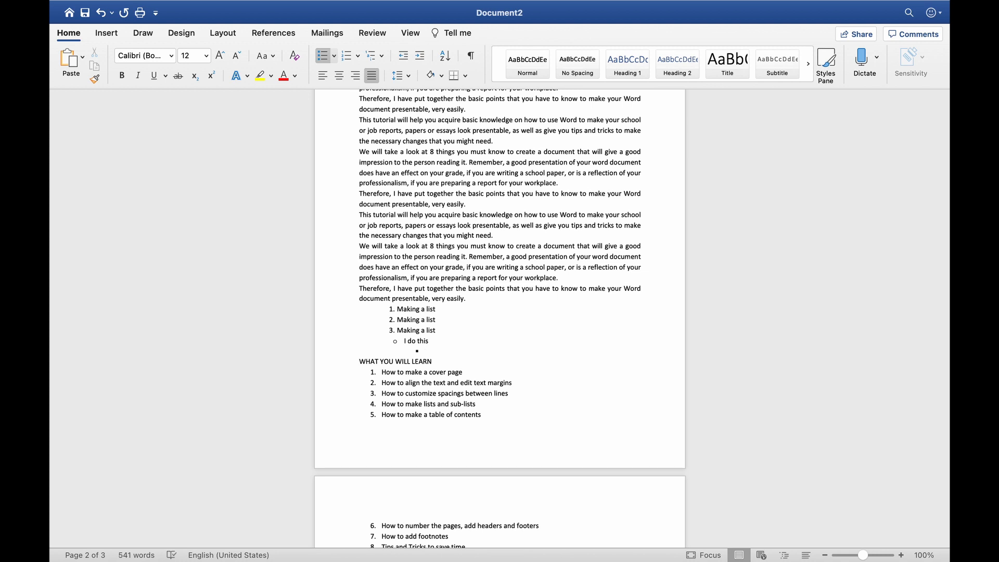
pyautogui.press('Tab')
pyautogui.press('Tab')
pyautogui.press('Tab')
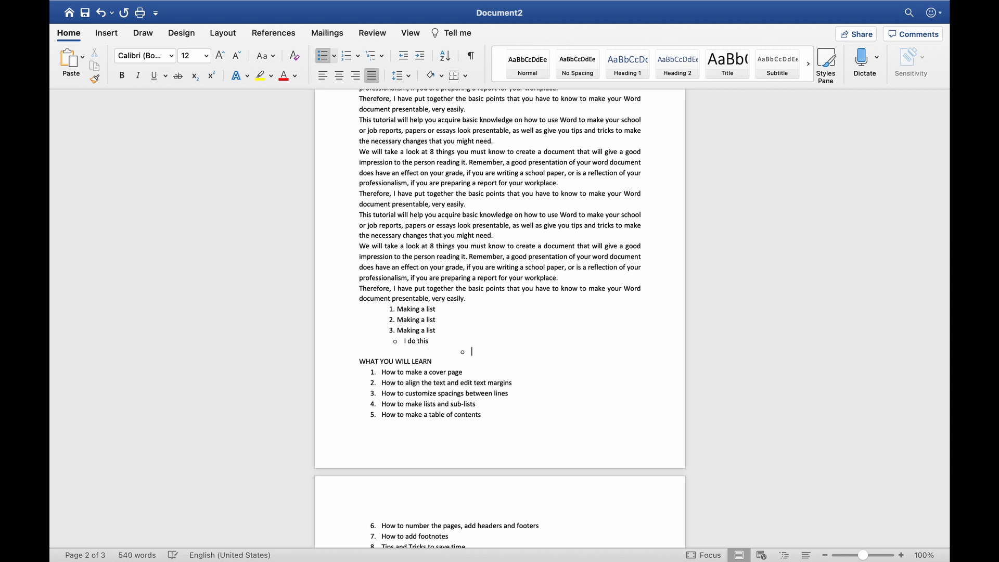
pyautogui.press('Tab')
pyautogui.press('Tab')
pyautogui.press('Tab')
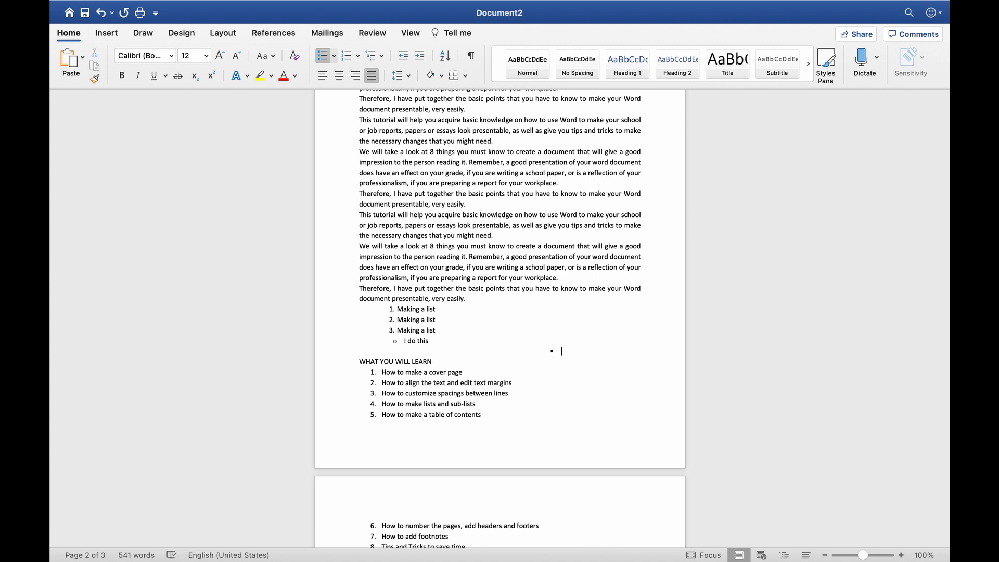
pyautogui.press('BackSpace')
pyautogui.press('BackSpace')
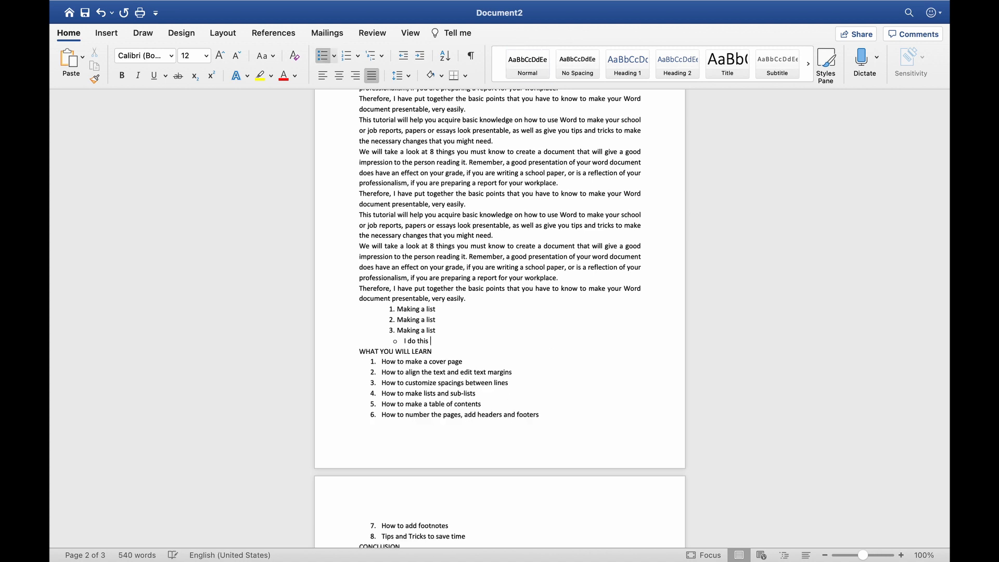
# End the sub-list and type '4. Making a list' as the fourth item
pyautogui.press('Return')
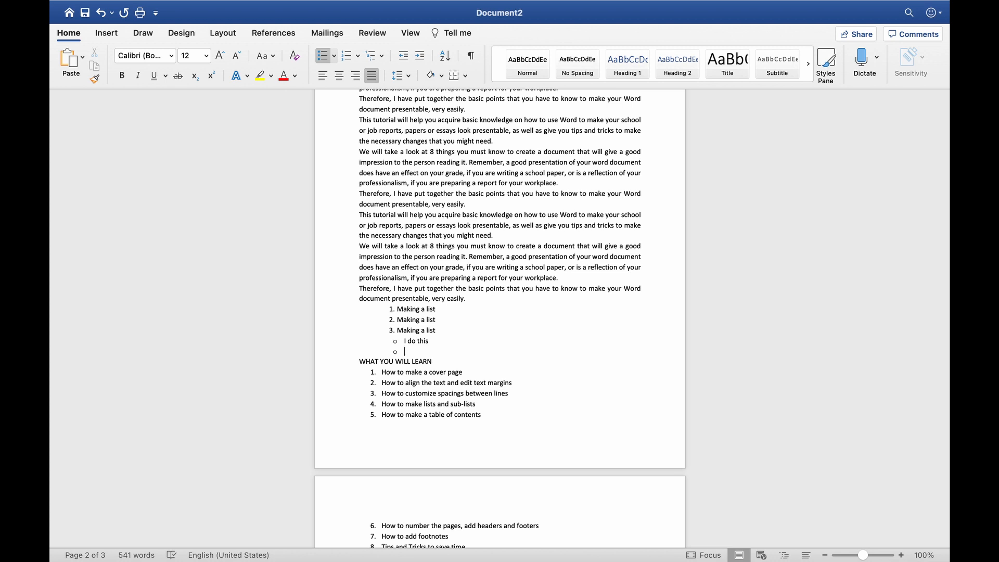
pyautogui.press('BackSpace')
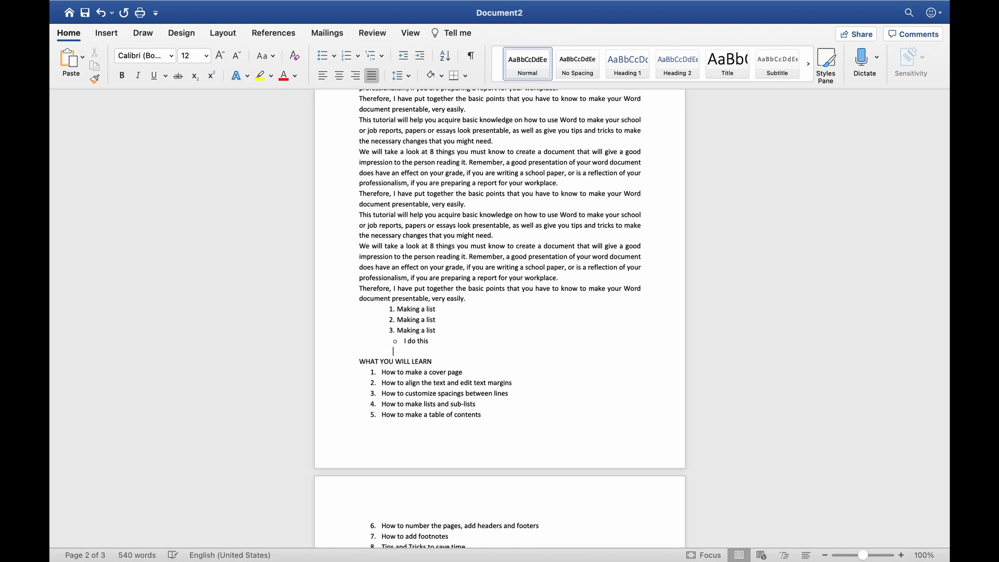
pyautogui.write('4.')
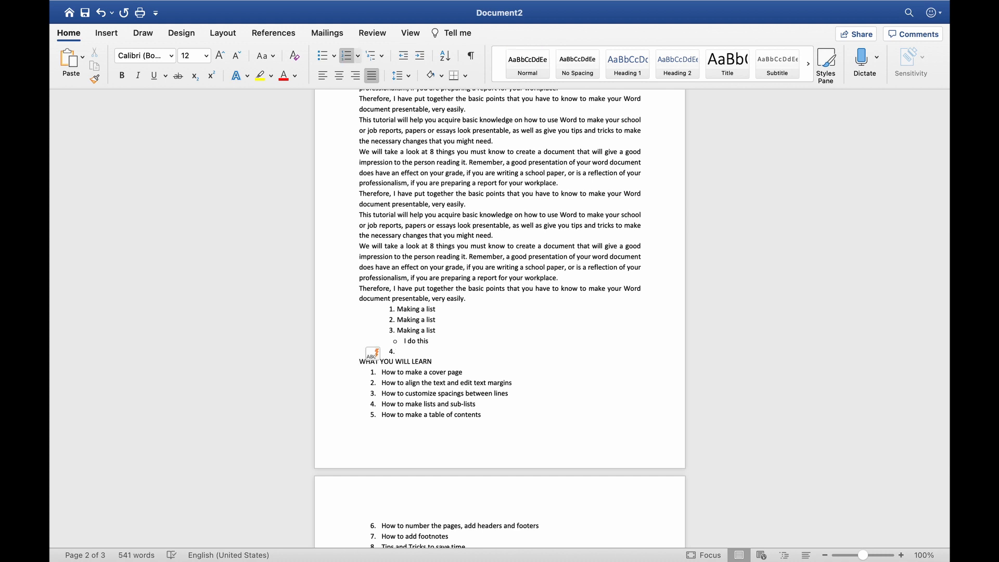
pyautogui.write(' Making a list.')
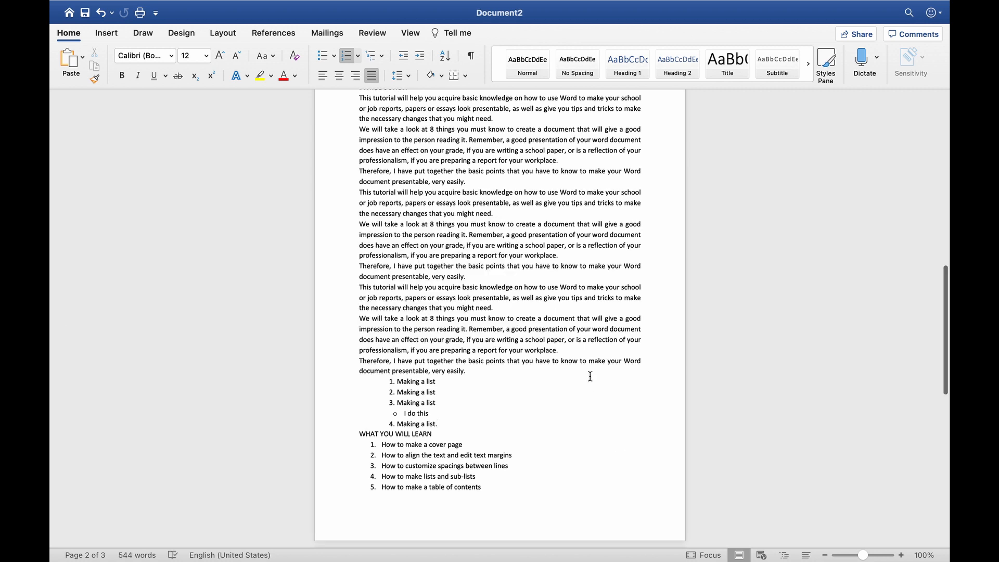
# Select the tutorial title line and apply Bold and Center alignment to it
pyautogui.scroll(4, 590, 376)
pyautogui.scroll(2, 590, 375)
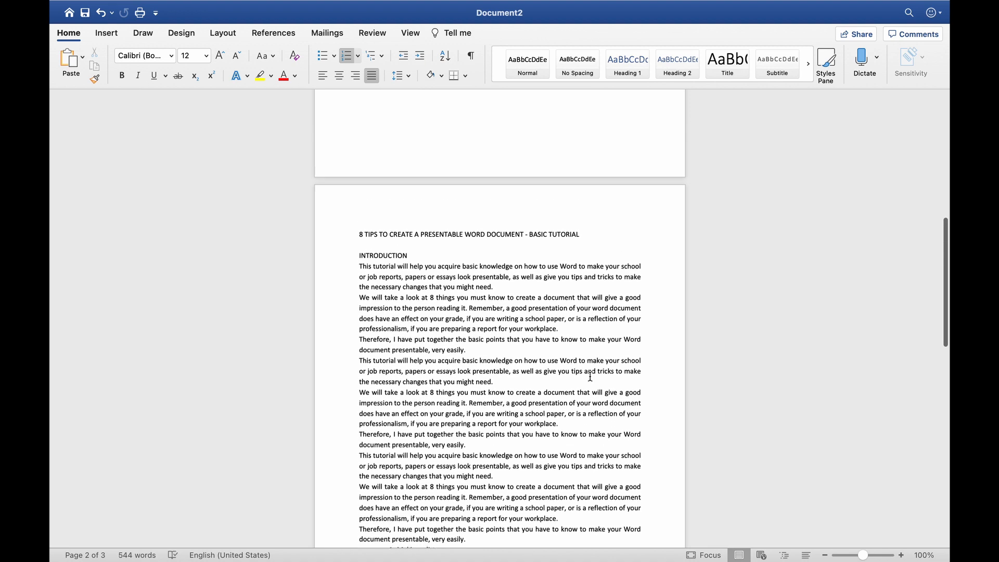
pyautogui.scroll(-1, 588, 367)
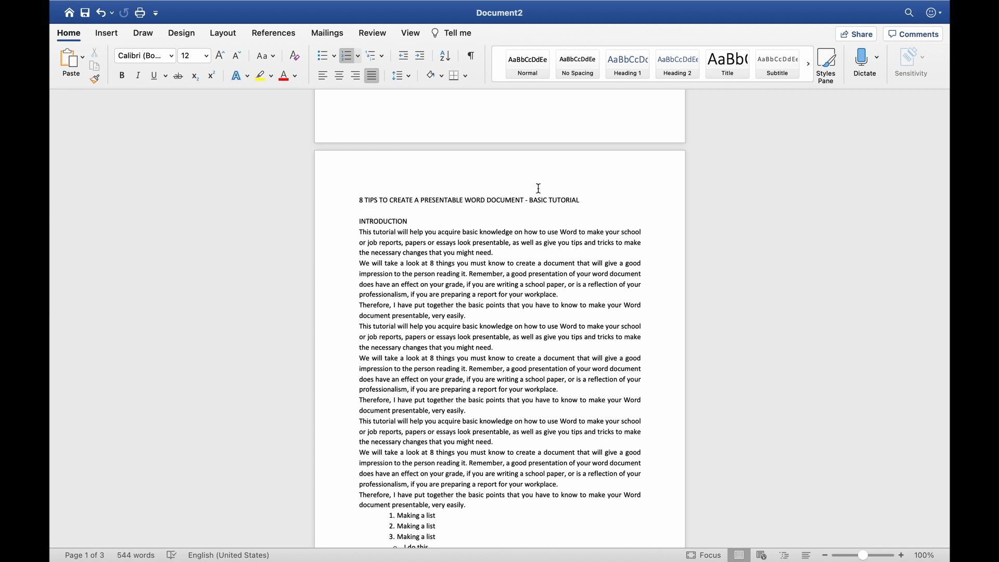
pyautogui.moveTo(588, 198); pyautogui.dragTo(358, 200)
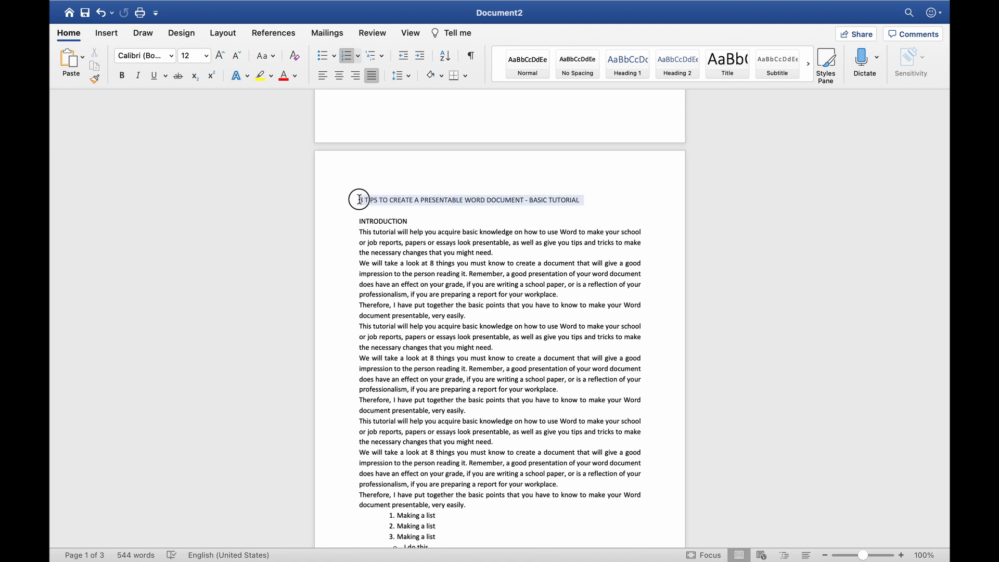
pyautogui.click(120, 78)
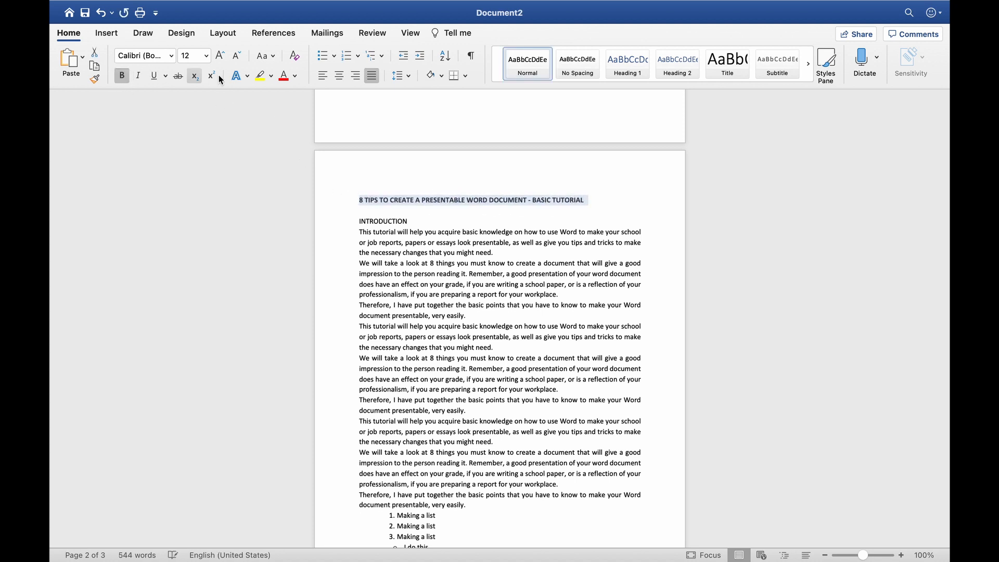
pyautogui.click(339, 79)
pyautogui.click(497, 214)
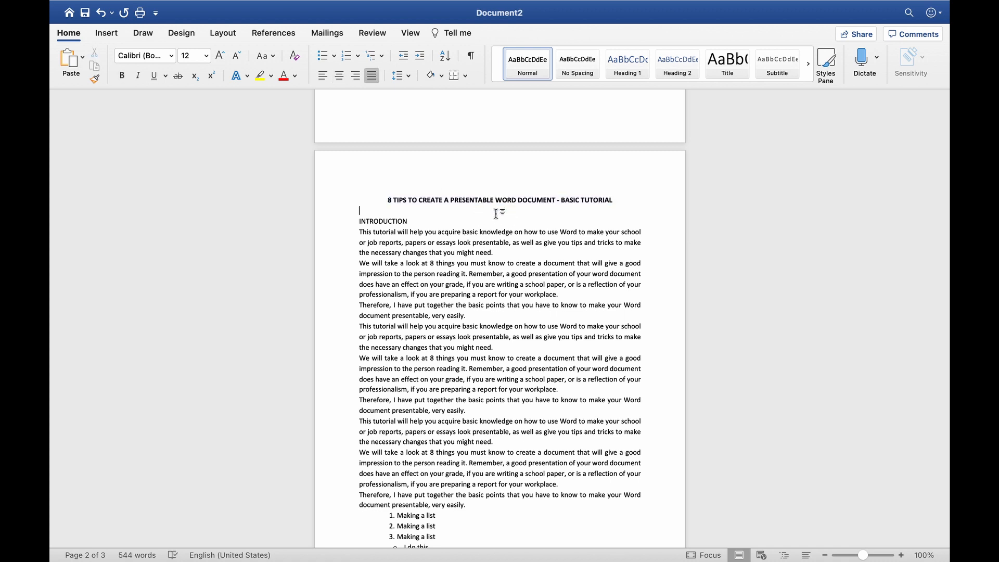
pyautogui.scroll(-8, 406, 252)
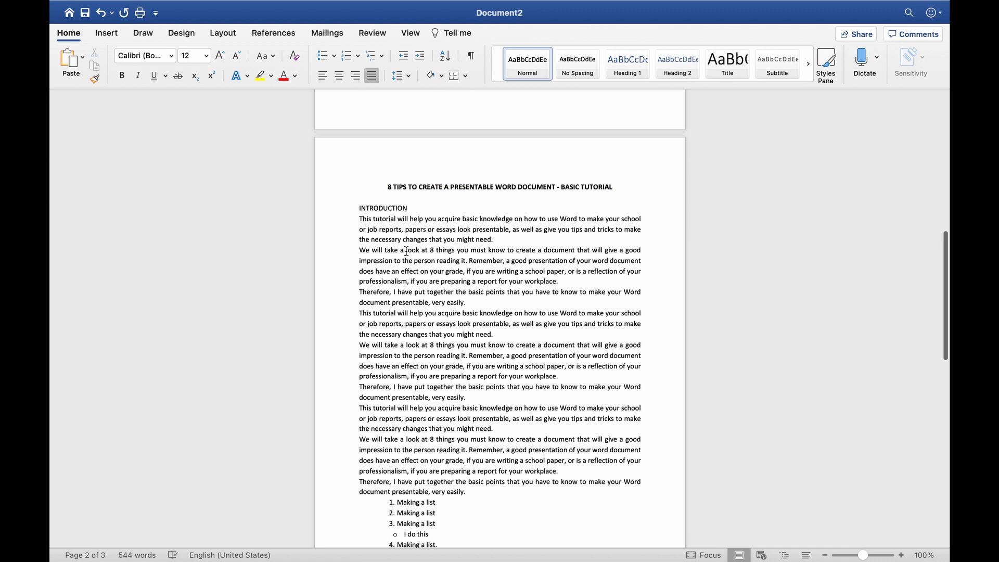
pyautogui.scroll(-6, 407, 252)
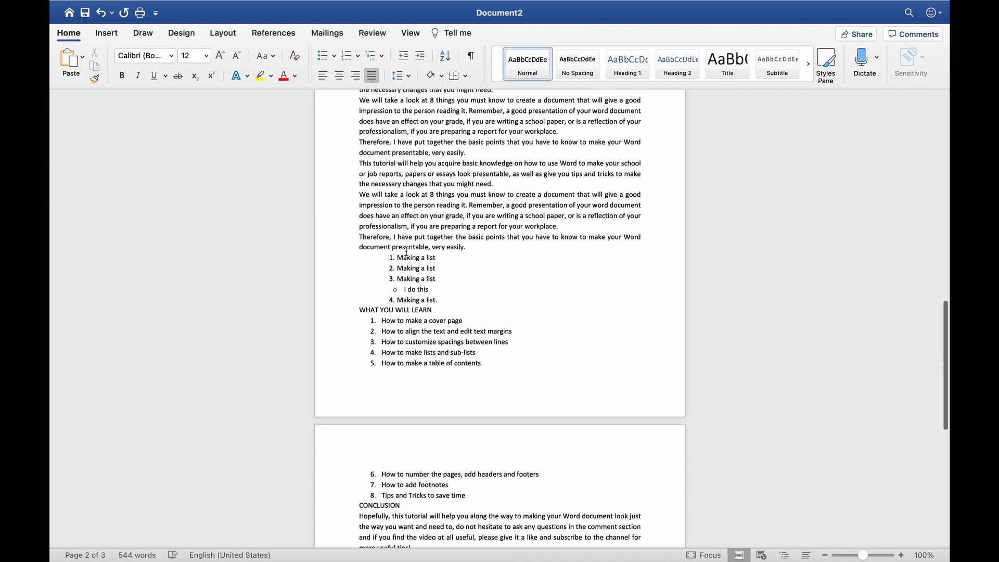
pyautogui.scroll(14, 406, 252)
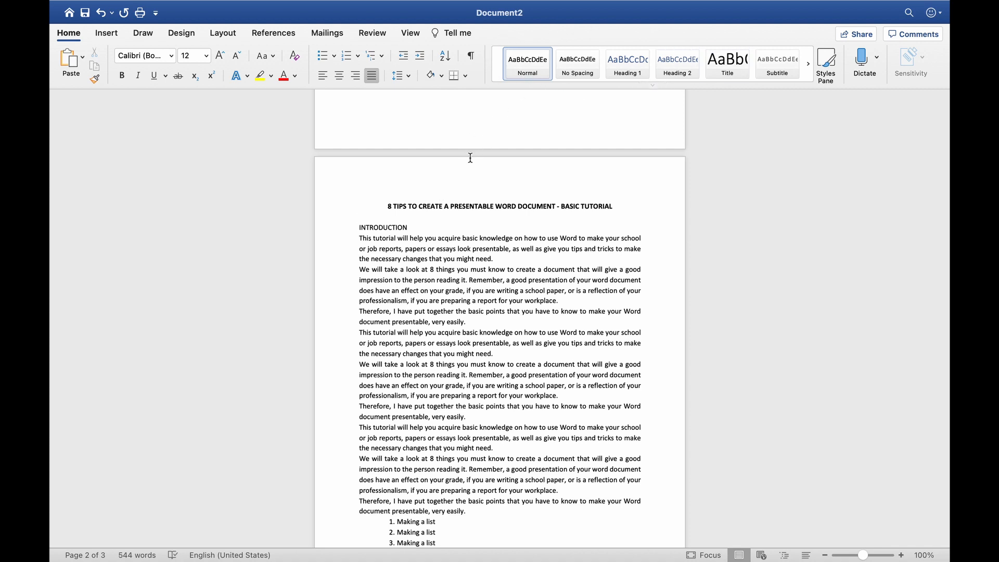
# Give INTRODUCTION the Heading 1 style, then Calibri (Body), 14 pt, Automatic colour and bold
pyautogui.moveTo(411, 227); pyautogui.dragTo(358, 231)
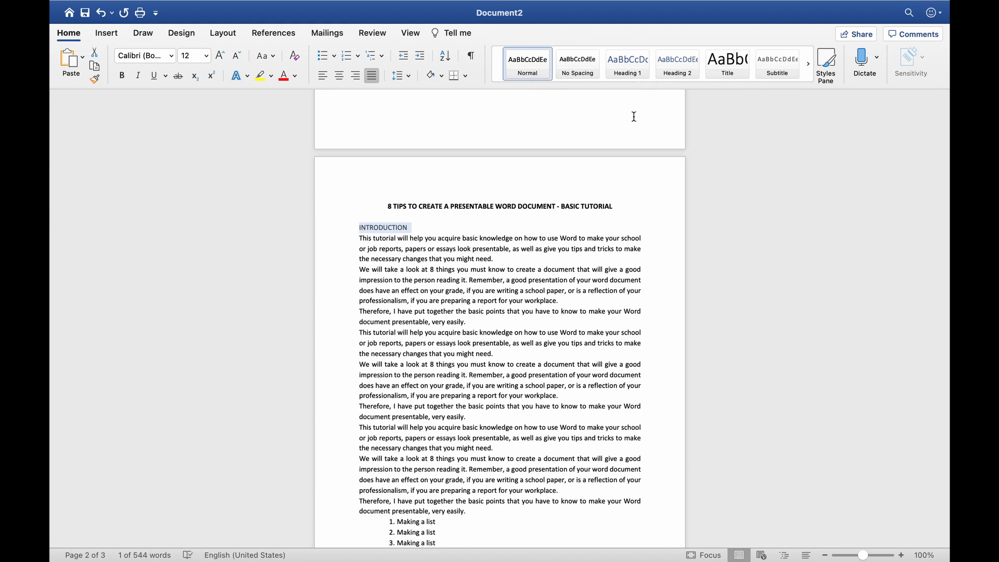
pyautogui.click(626, 75)
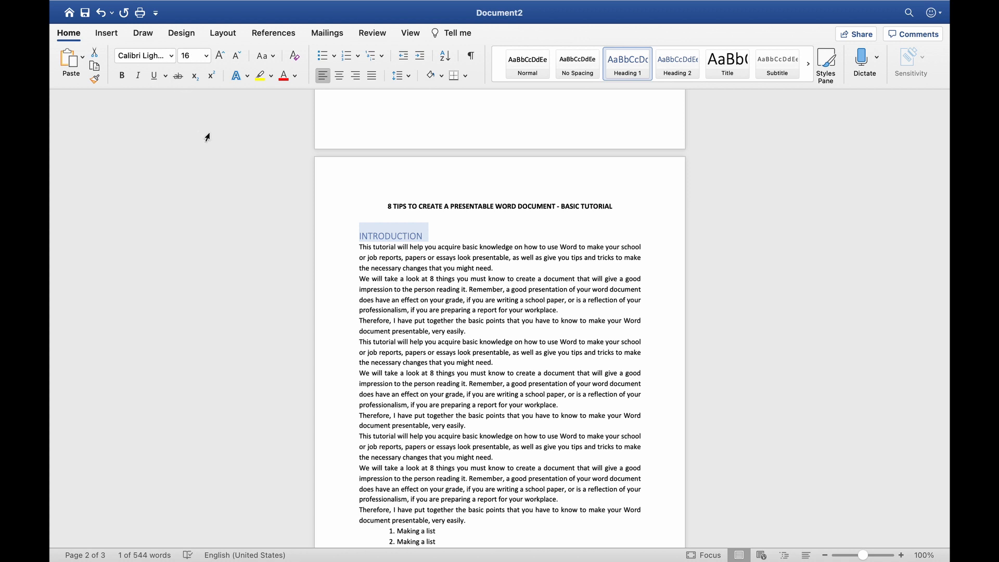
pyautogui.click(171, 55)
pyautogui.click(167, 128)
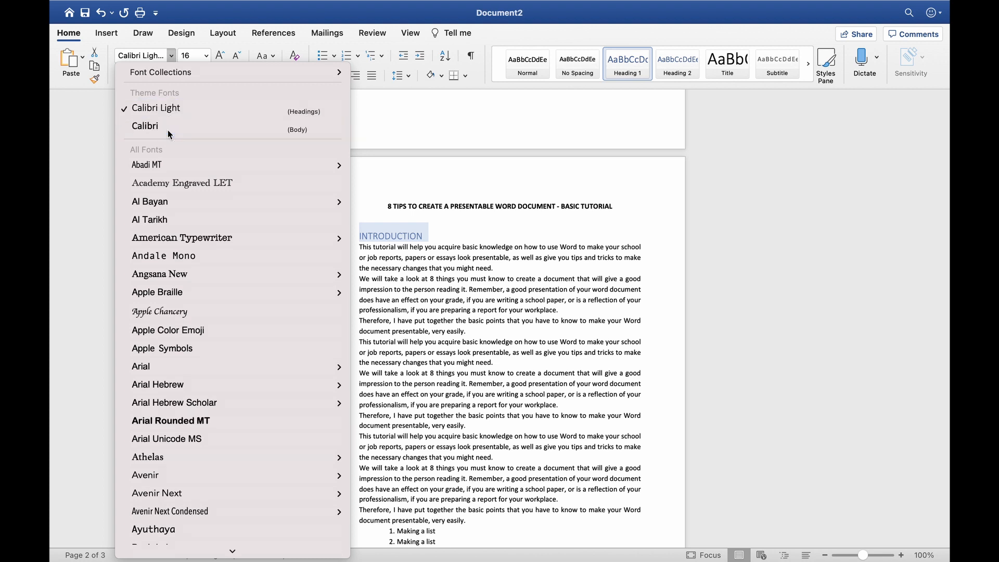
pyautogui.click(236, 57)
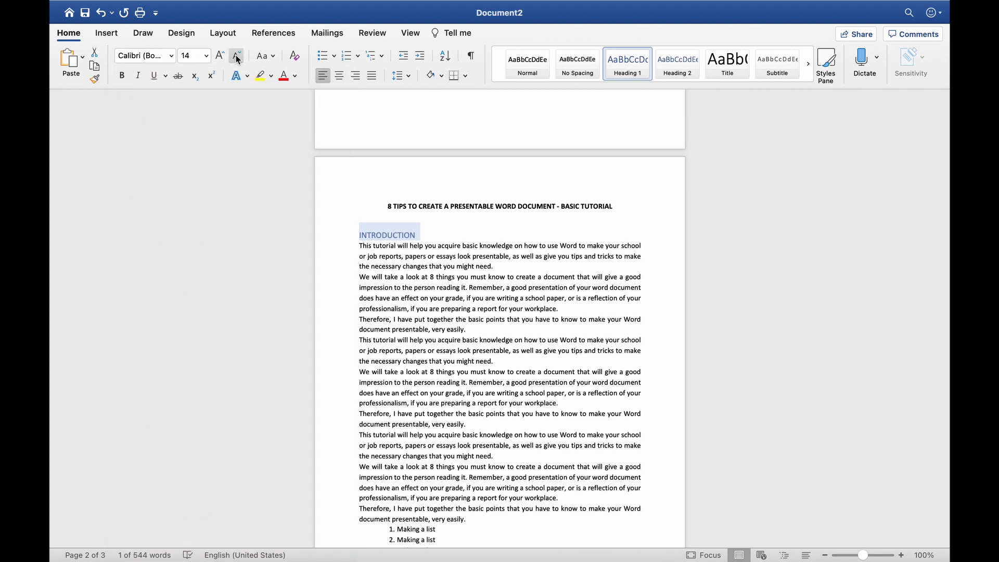
pyautogui.click(295, 76)
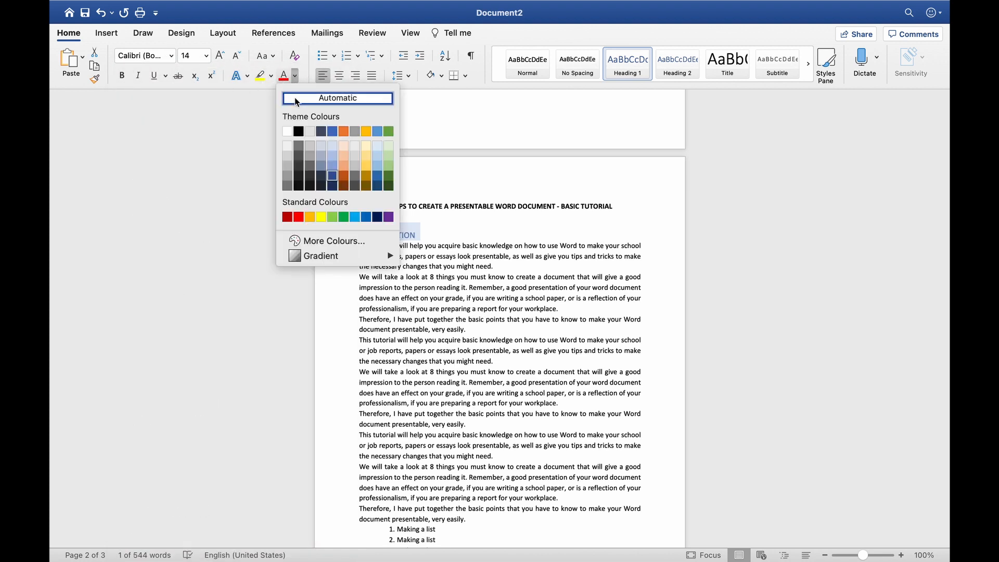
pyautogui.click(298, 132)
pyautogui.click(122, 77)
pyautogui.click(430, 234)
pyautogui.scroll(-6, 558, 272)
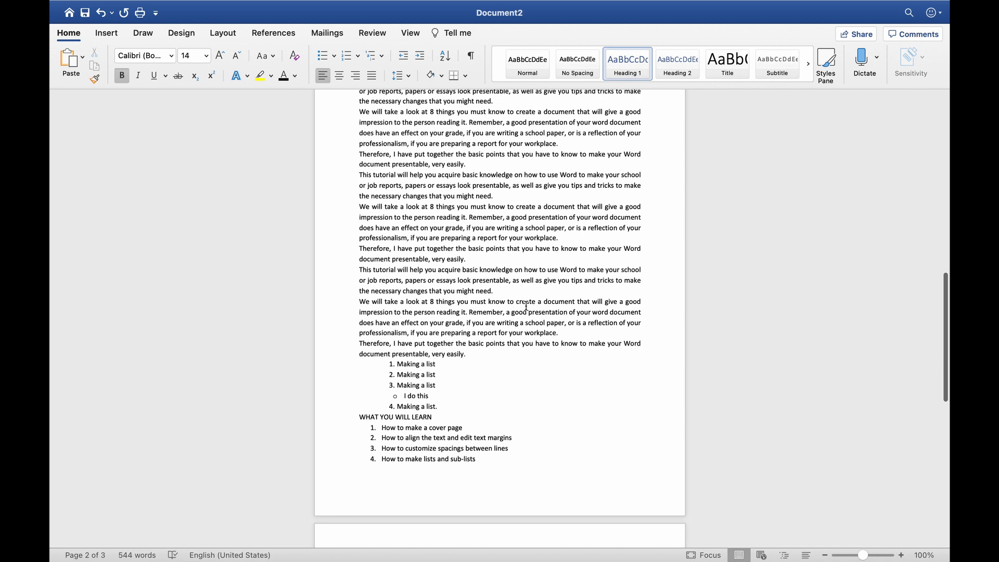
# Apply the Heading 1 style to the WHAT YOU WILL LEARN heading
pyautogui.moveTo(433, 416); pyautogui.dragTo(359, 417)
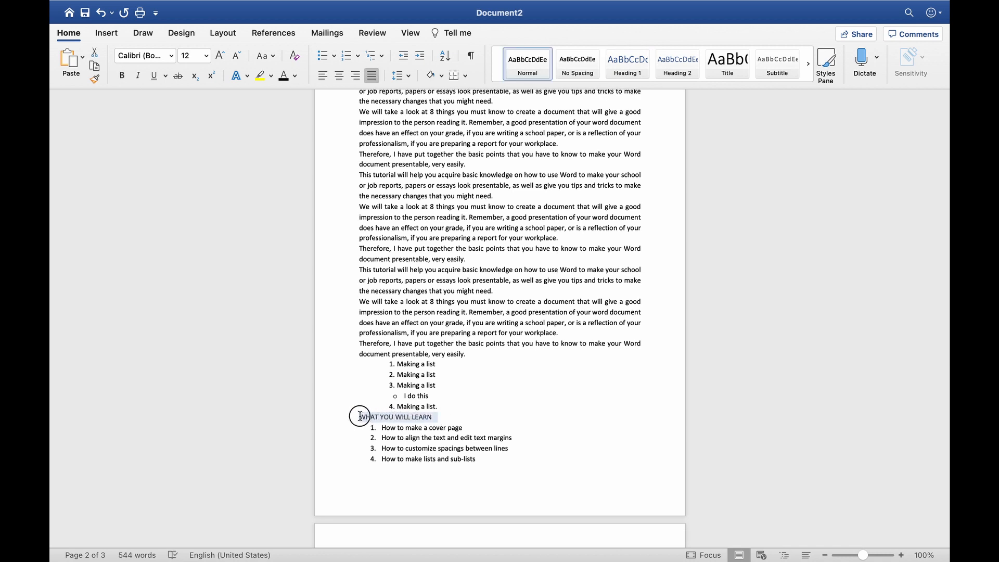
pyautogui.click(628, 63)
pyautogui.scroll(-5, 533, 362)
pyautogui.click(533, 362)
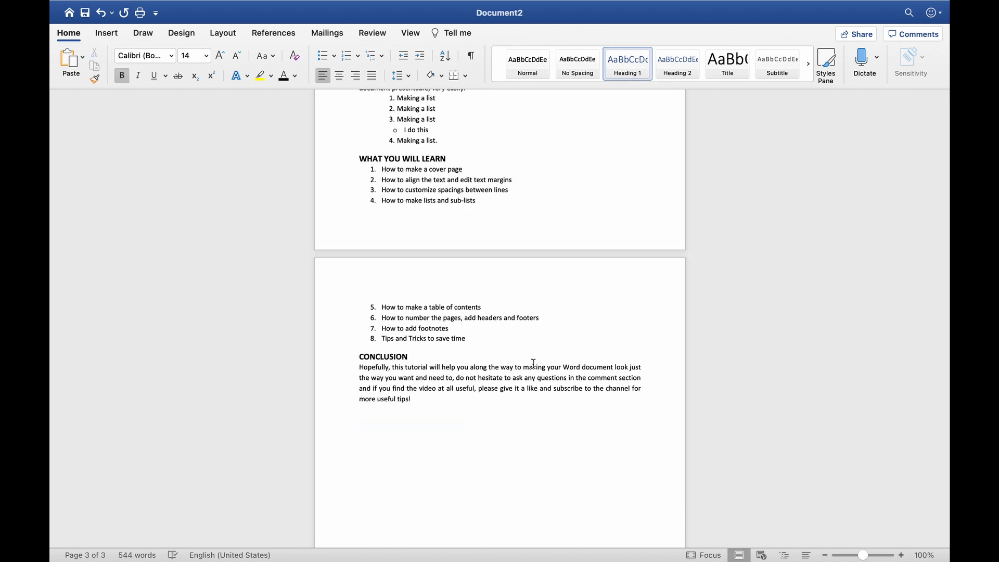
pyautogui.scroll(5, 533, 362)
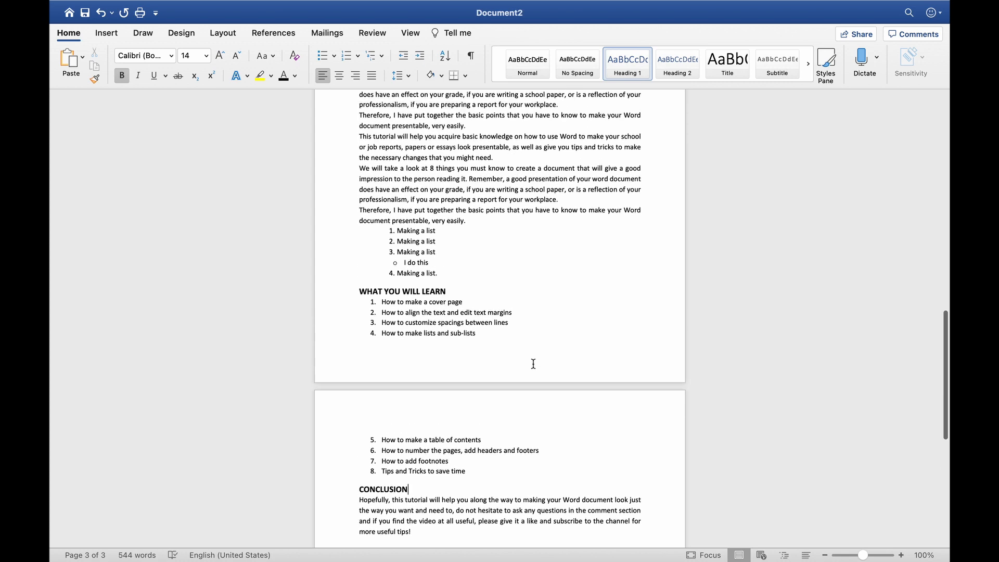
pyautogui.scroll(2, 534, 362)
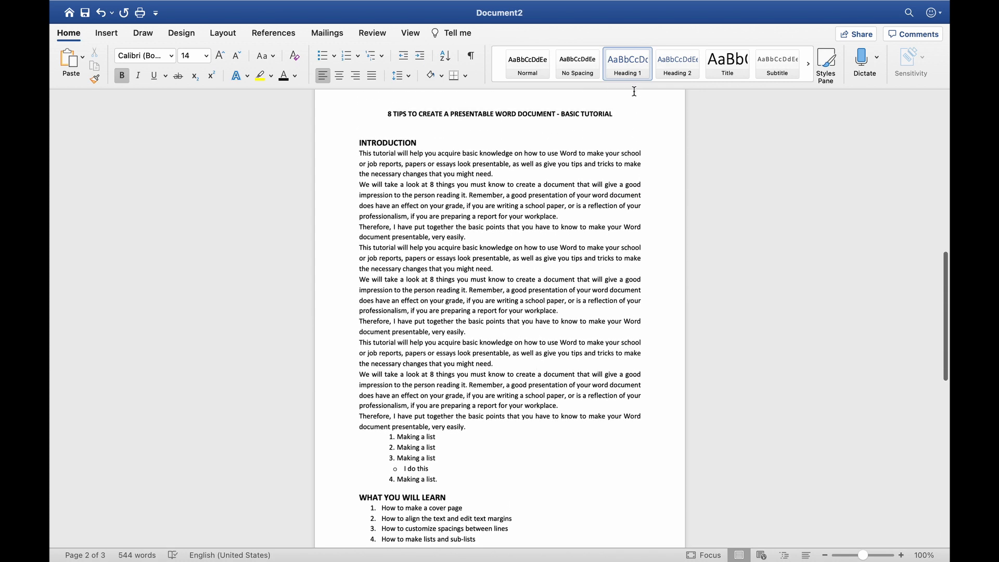
pyautogui.scroll(1, 556, 203)
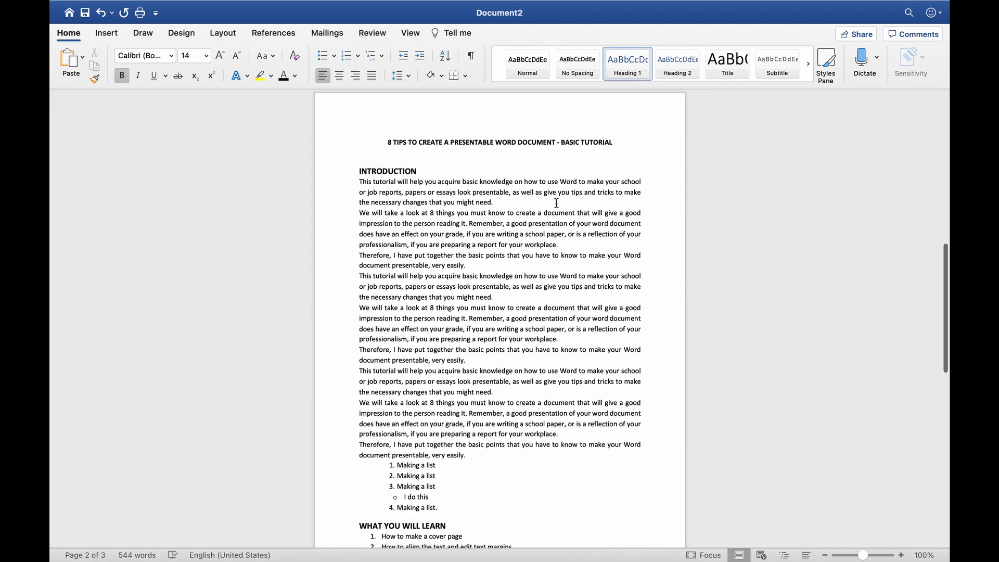
pyautogui.scroll(1, 556, 203)
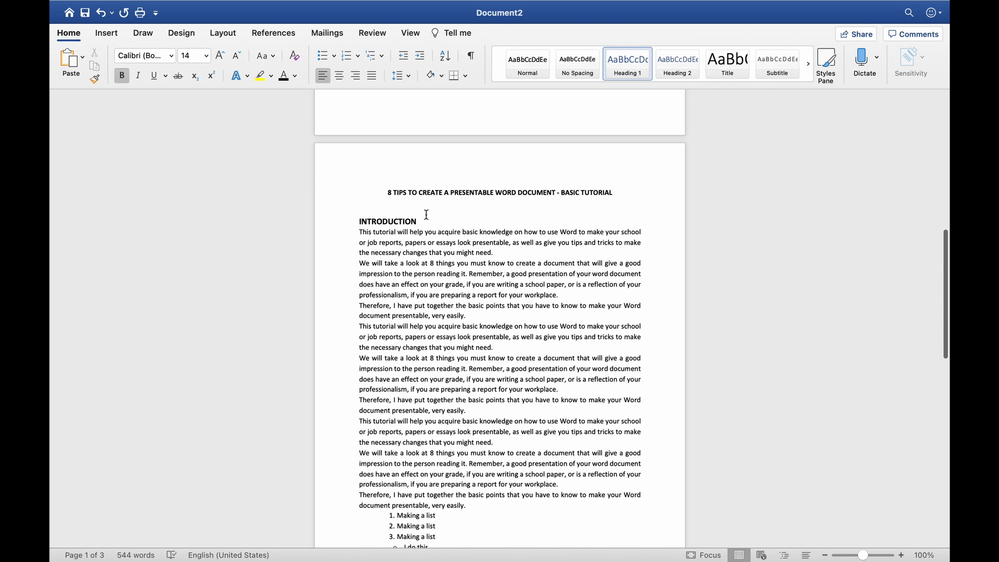
pyautogui.click(376, 187)
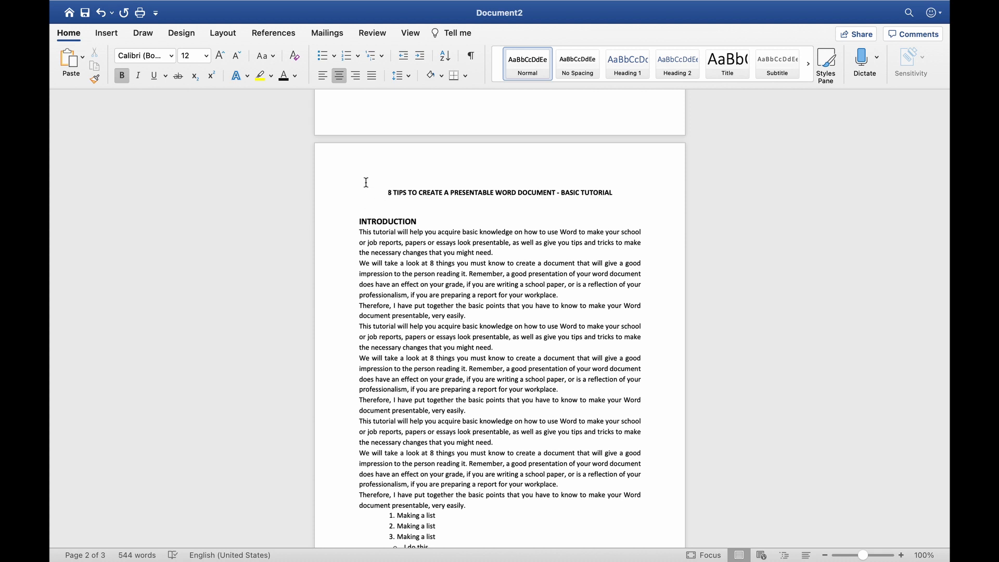
# Insert a Classic automatic table of contents above the tutorial title, adjusting the blank lines
pyautogui.click(283, 36)
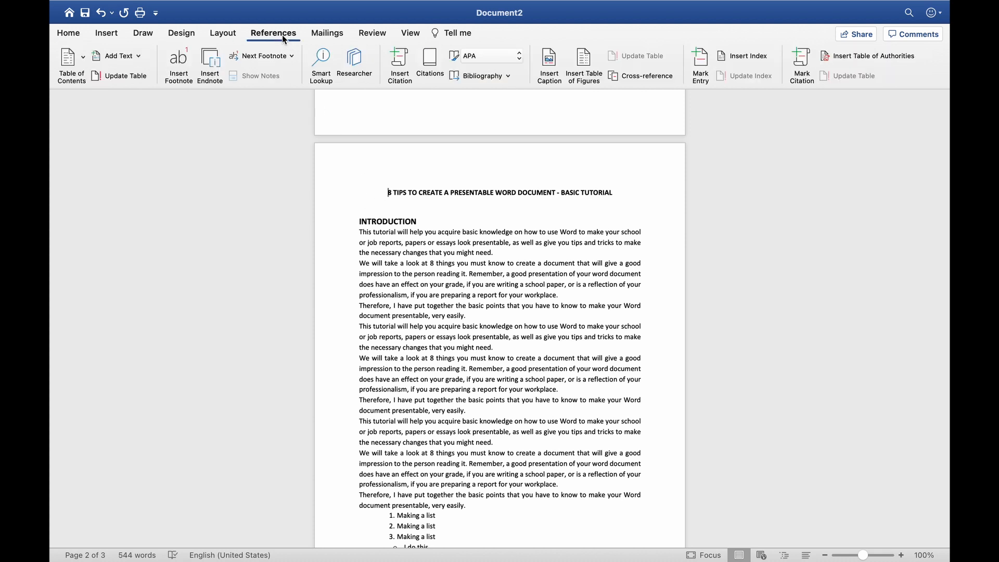
pyautogui.click(80, 56)
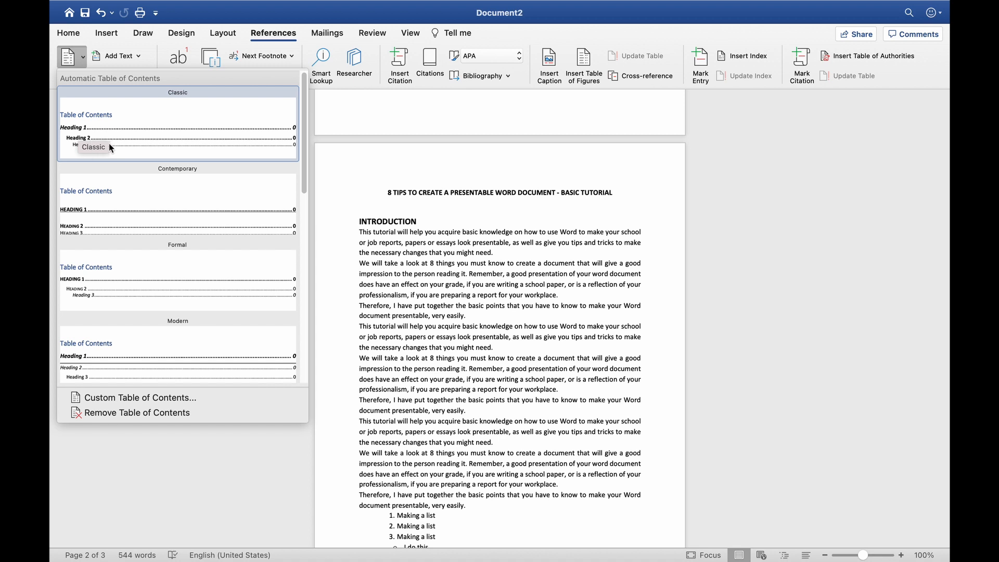
pyautogui.click(157, 130)
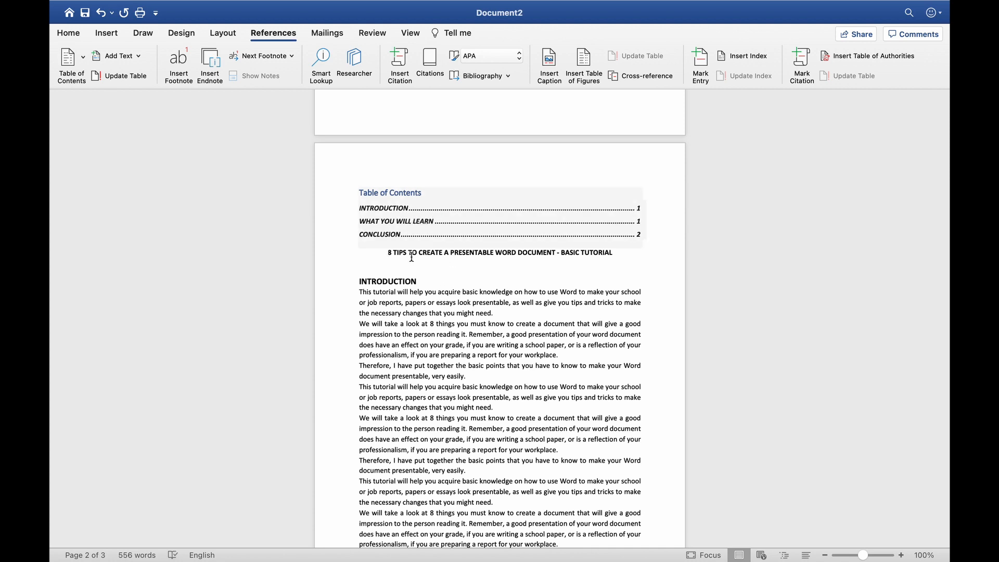
pyautogui.scroll(-3, 409, 294)
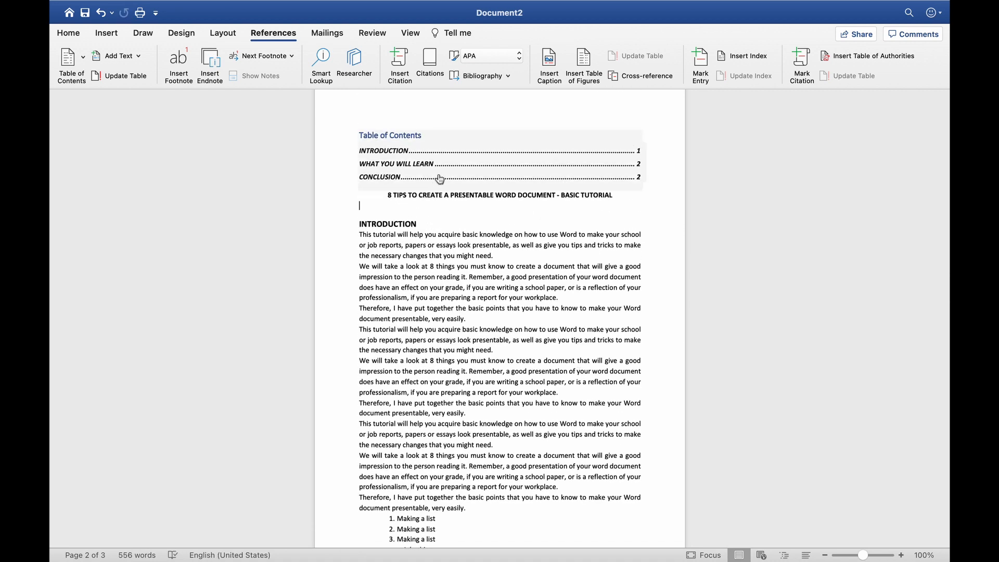
pyautogui.click(389, 208)
pyautogui.click(387, 196)
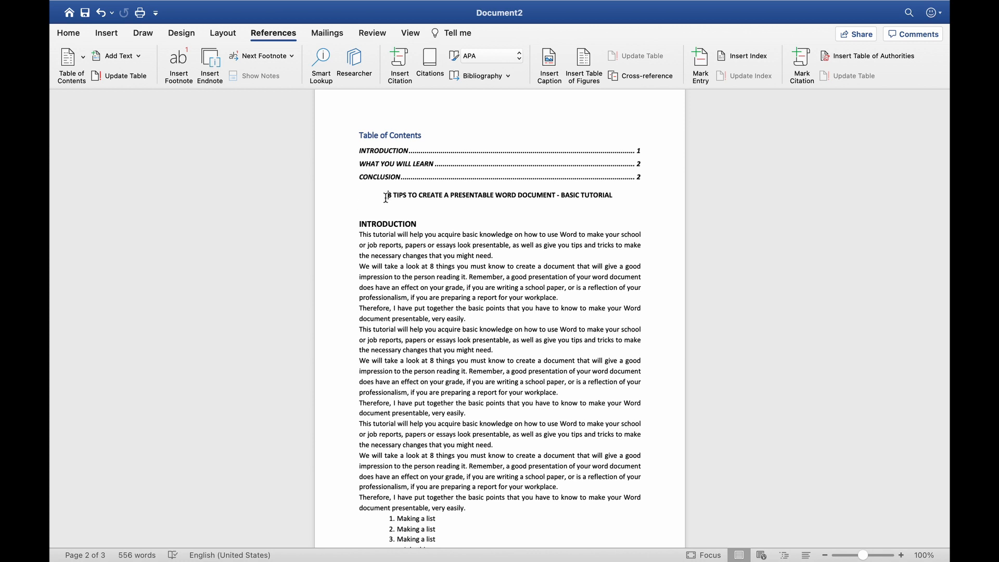
pyautogui.press('Return')
pyautogui.press('Return')
pyautogui.press('Return')
pyautogui.press('Return')
pyautogui.press('Return')
pyautogui.press('Return')
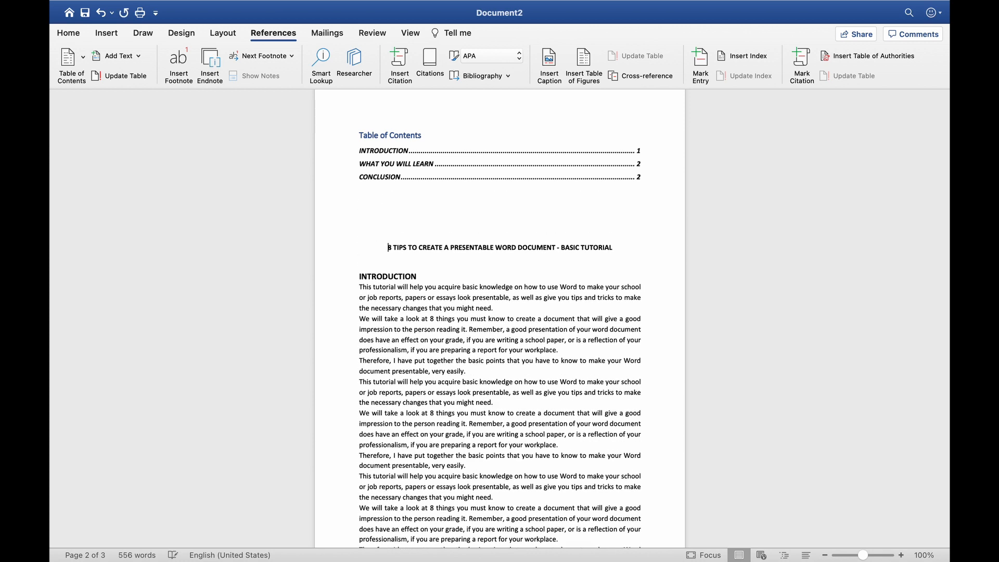
pyautogui.press('BackSpace')
pyautogui.press('BackSpace')
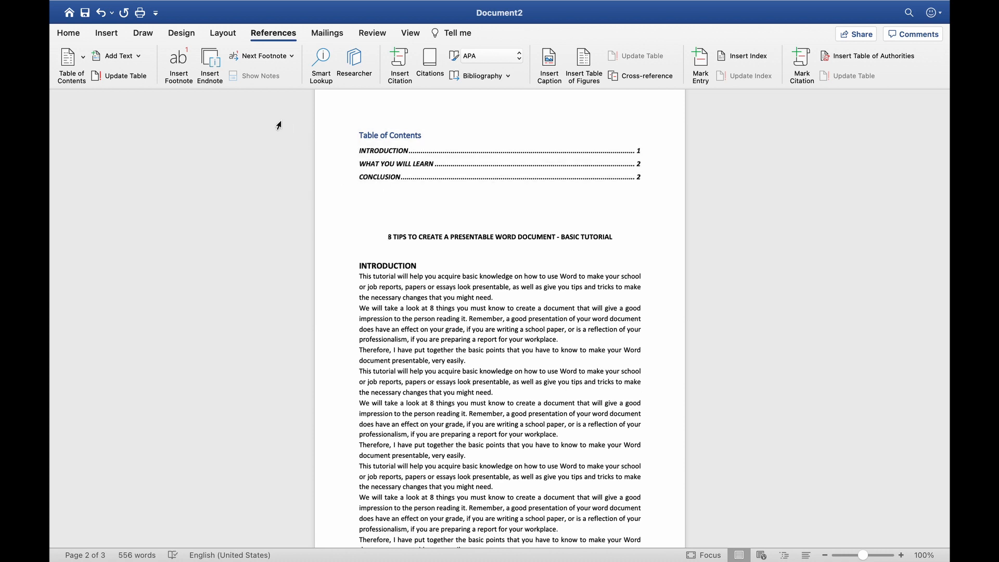
# Insert a page break before the tutorial title
pyautogui.click(223, 34)
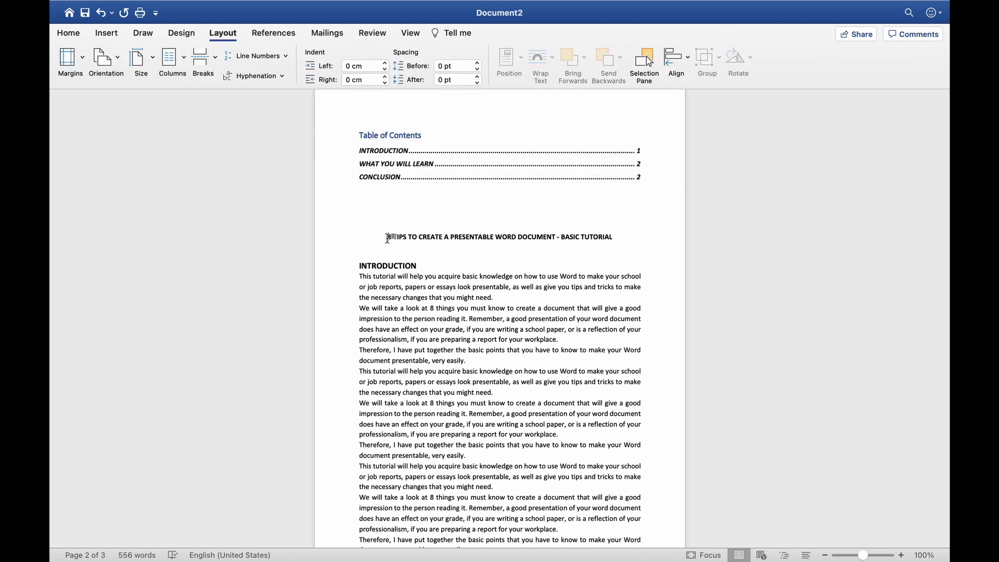
pyautogui.click(213, 59)
pyautogui.click(240, 100)
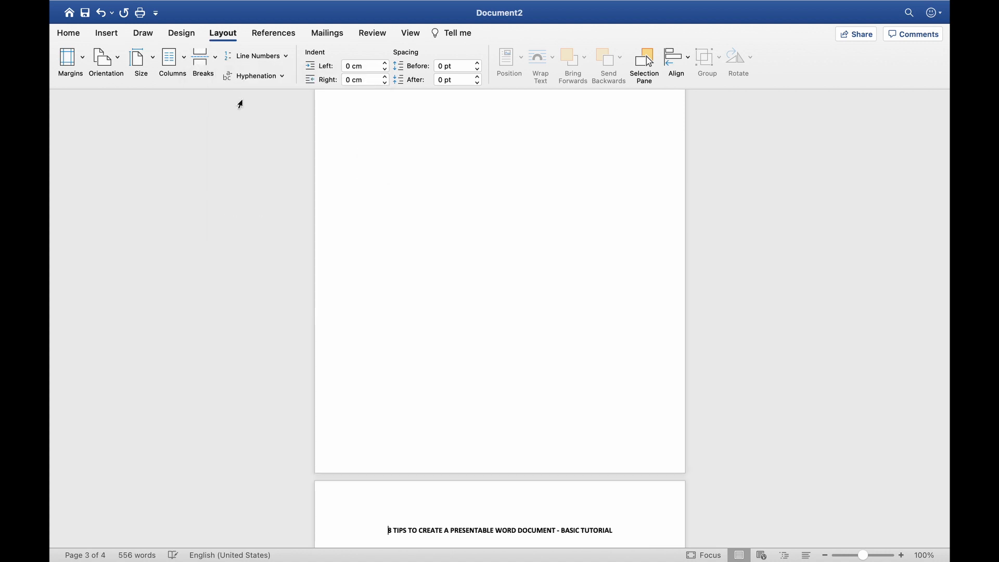
pyautogui.scroll(-5, 444, 259)
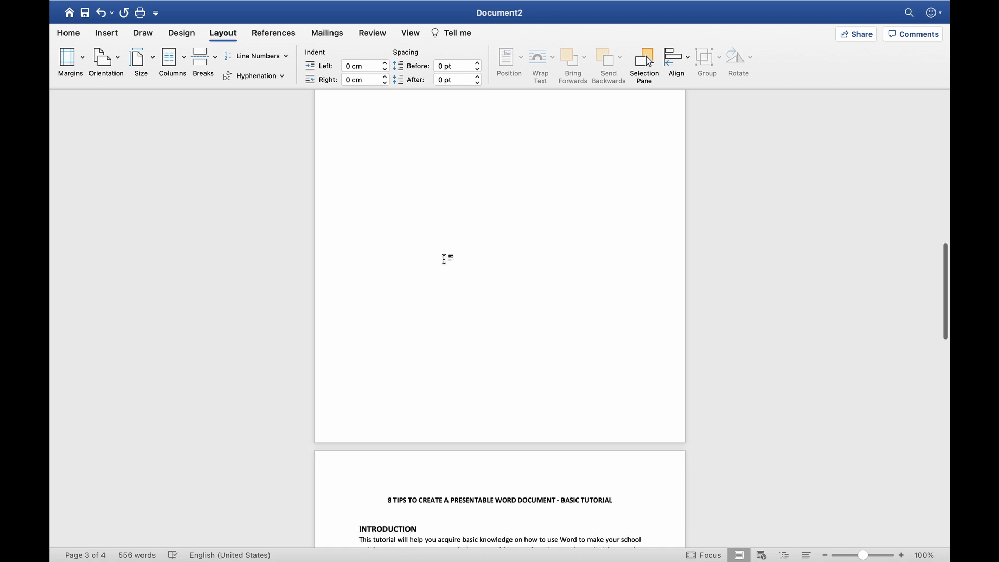
pyautogui.scroll(20, 443, 259)
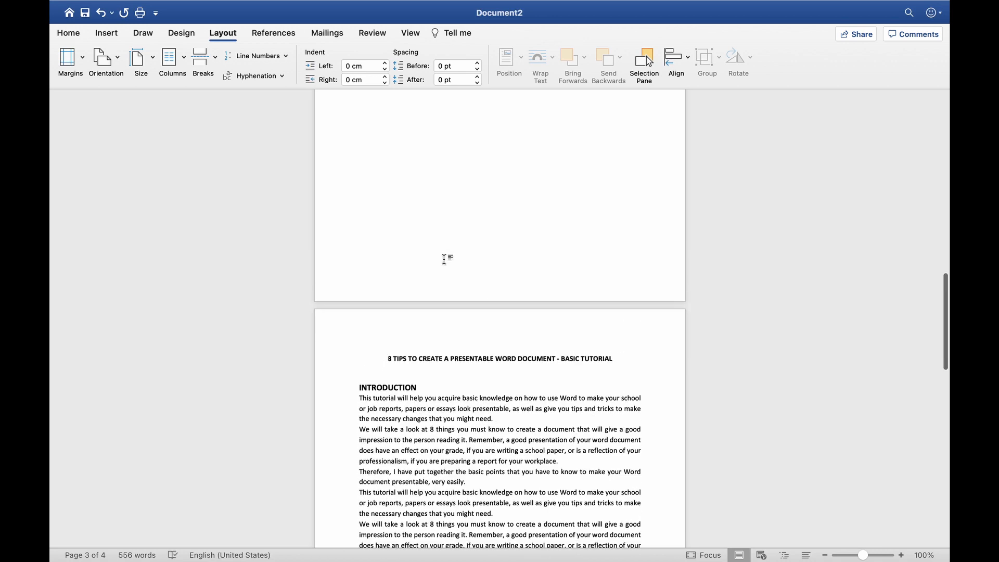
# Update the entire table of contents so it lists pages 2, 2 and 3
pyautogui.click(442, 263)
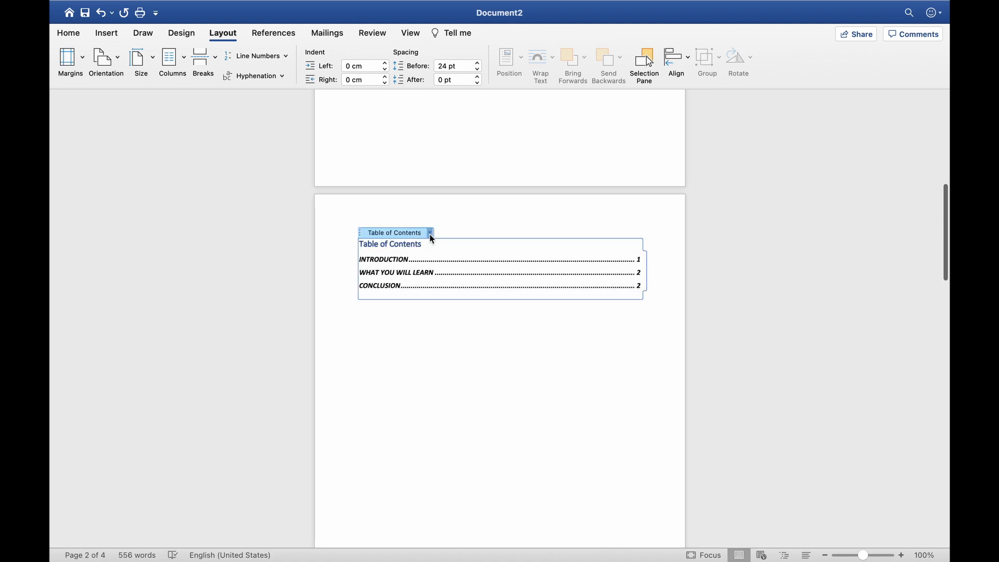
pyautogui.click(430, 233)
pyautogui.click(440, 248)
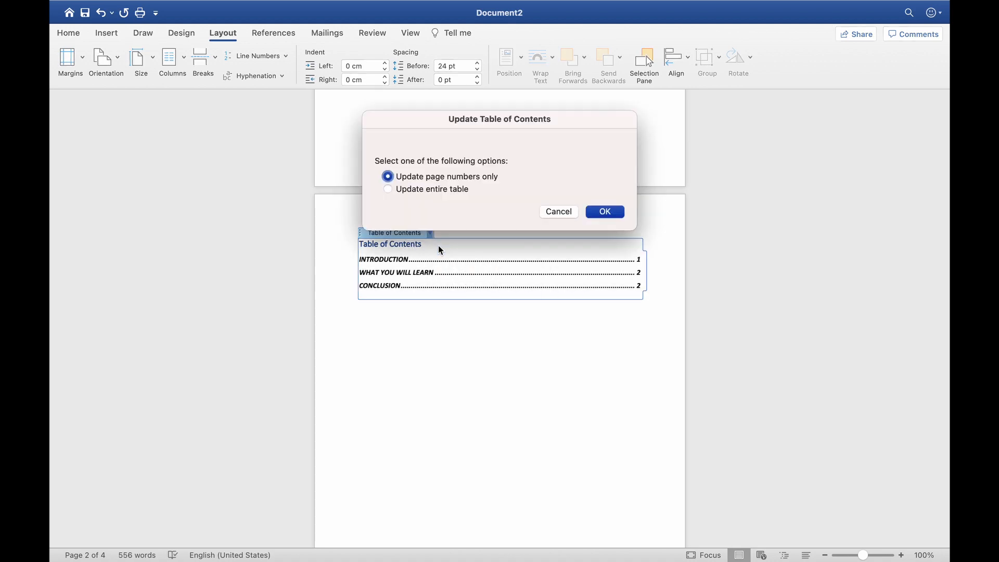
pyautogui.click(418, 195)
pyautogui.click(605, 211)
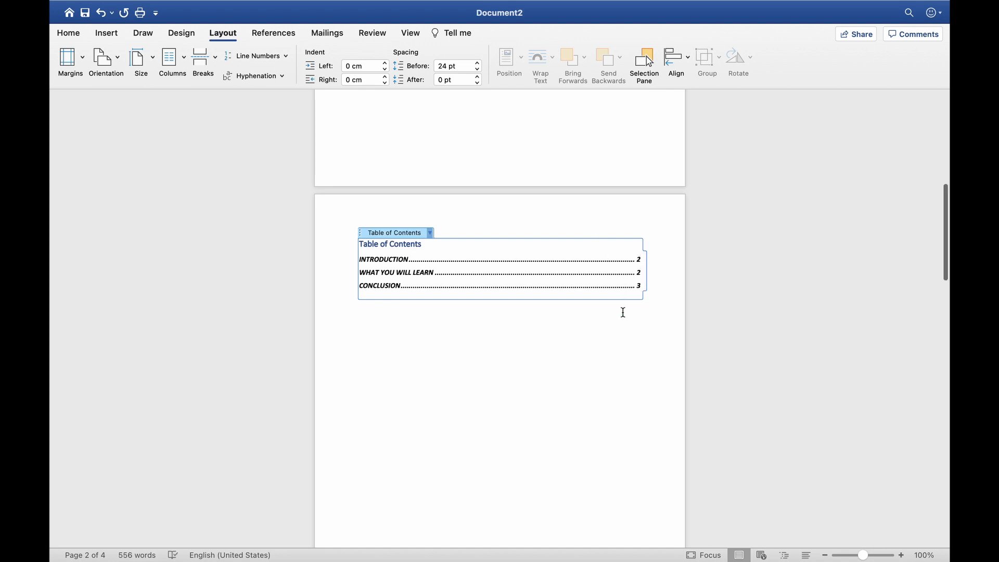
pyautogui.scroll(-3, 623, 312)
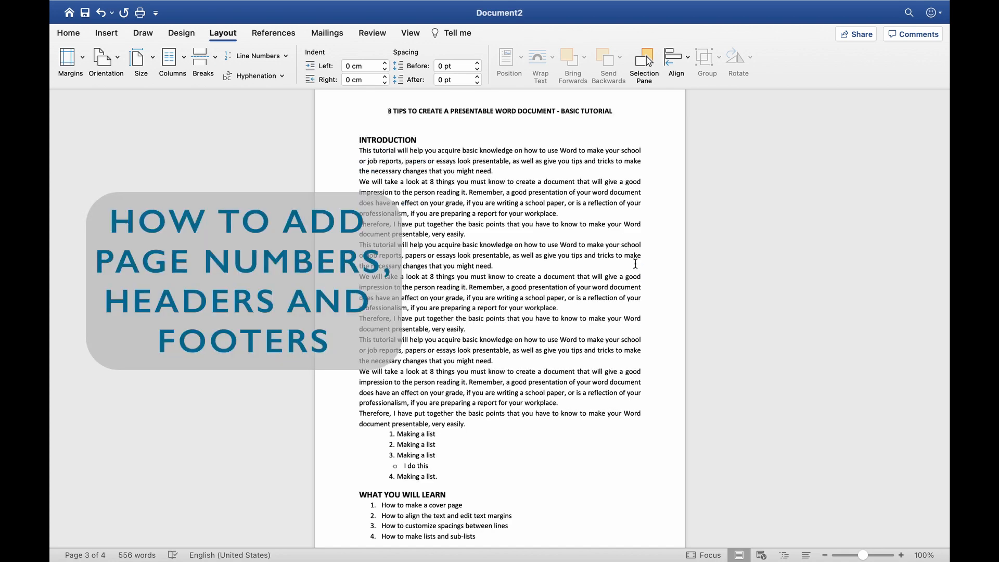
pyautogui.scroll(-1, 636, 264)
pyautogui.scroll(3, 635, 265)
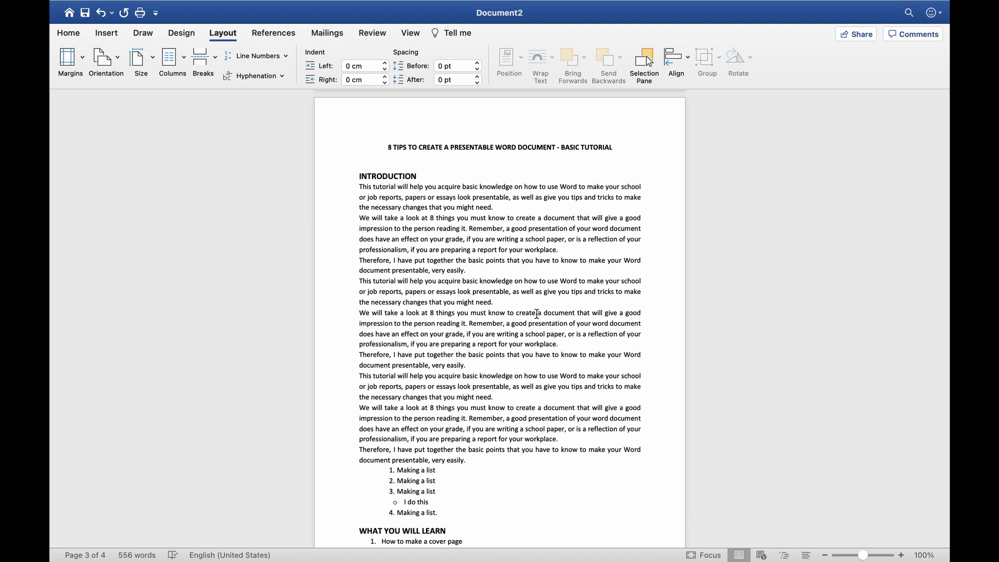
pyautogui.scroll(-1, 538, 316)
pyautogui.scroll(1, 539, 320)
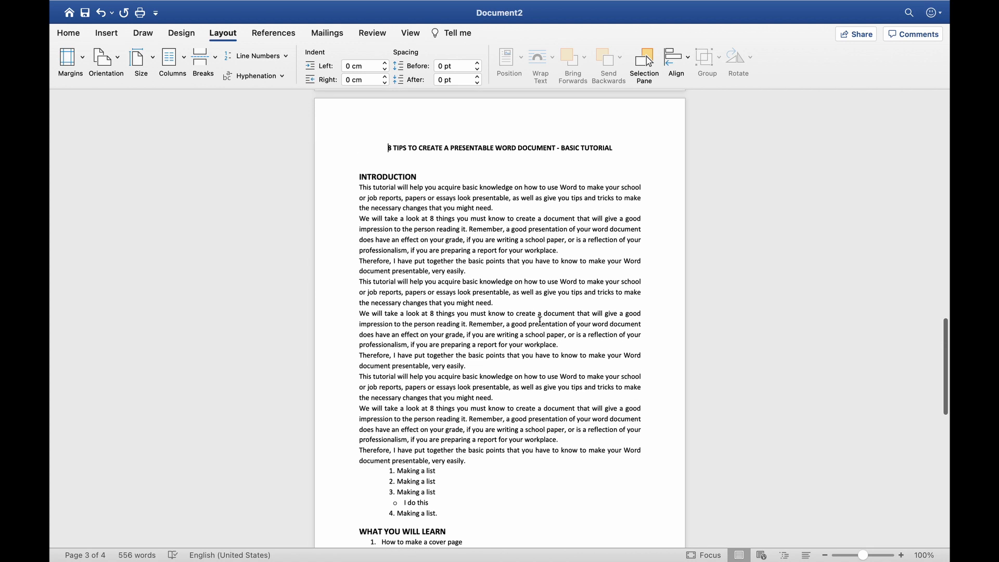
pyautogui.scroll(-5, 540, 321)
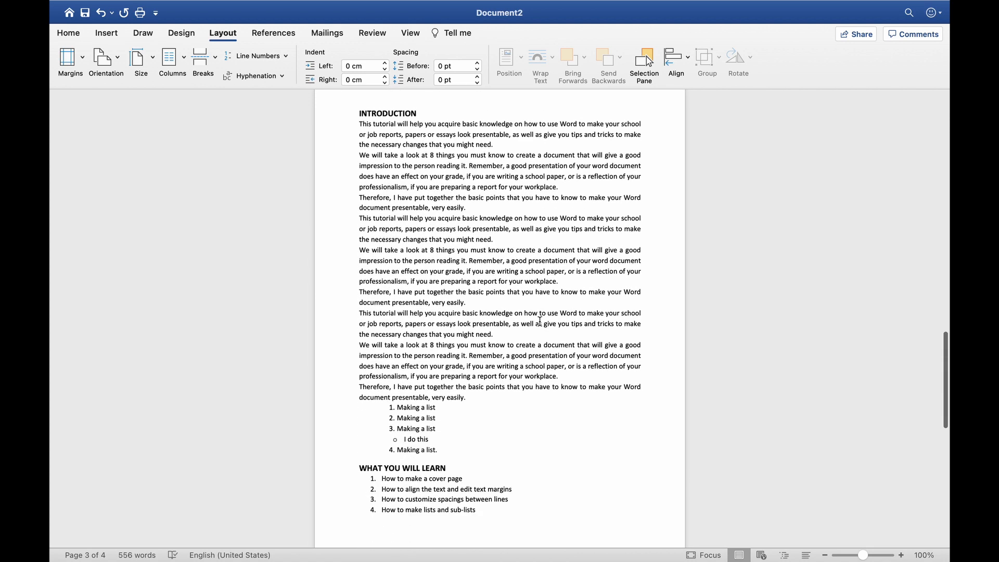
pyautogui.scroll(-1, 540, 321)
pyautogui.scroll(3, 540, 321)
pyautogui.scroll(3, 540, 321)
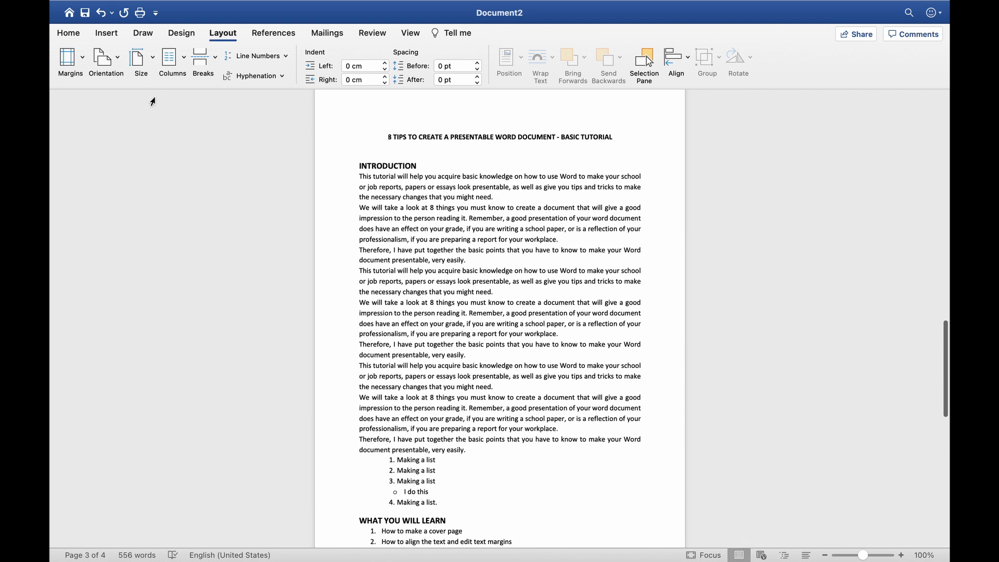
# Add page numbers in the footer at the bottom of the page, right-aligned
pyautogui.click(107, 37)
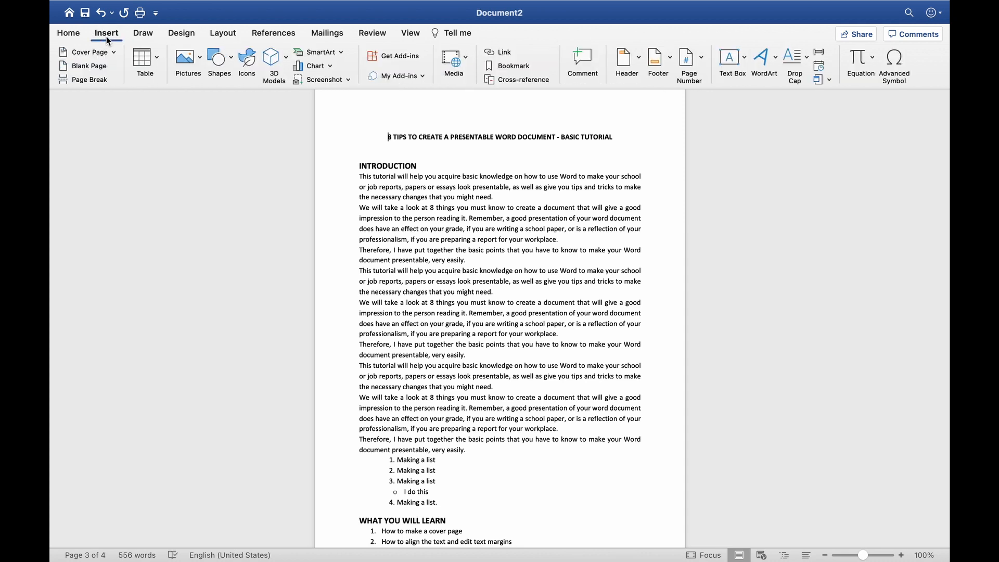
pyautogui.click(703, 61)
pyautogui.click(707, 81)
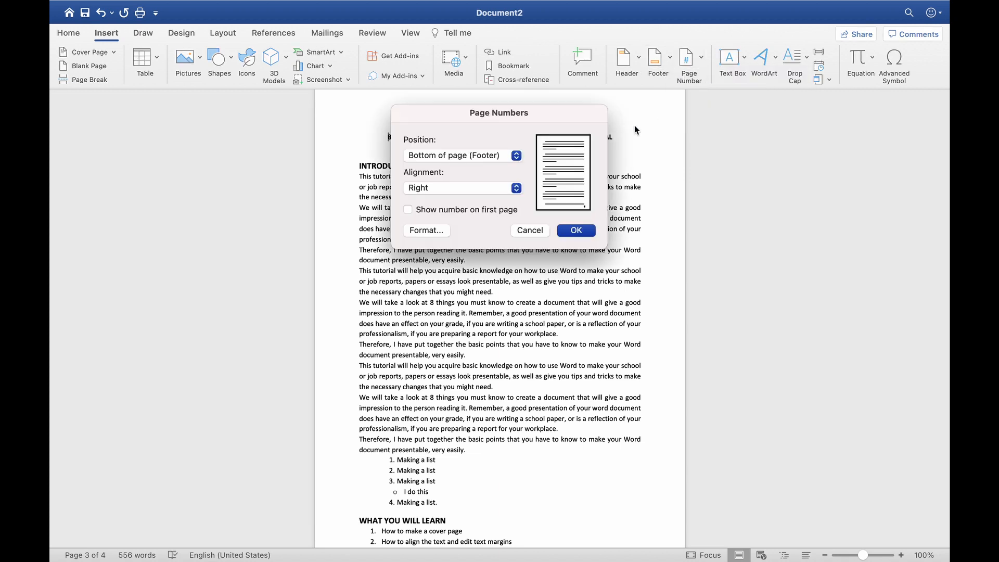
pyautogui.click(518, 160)
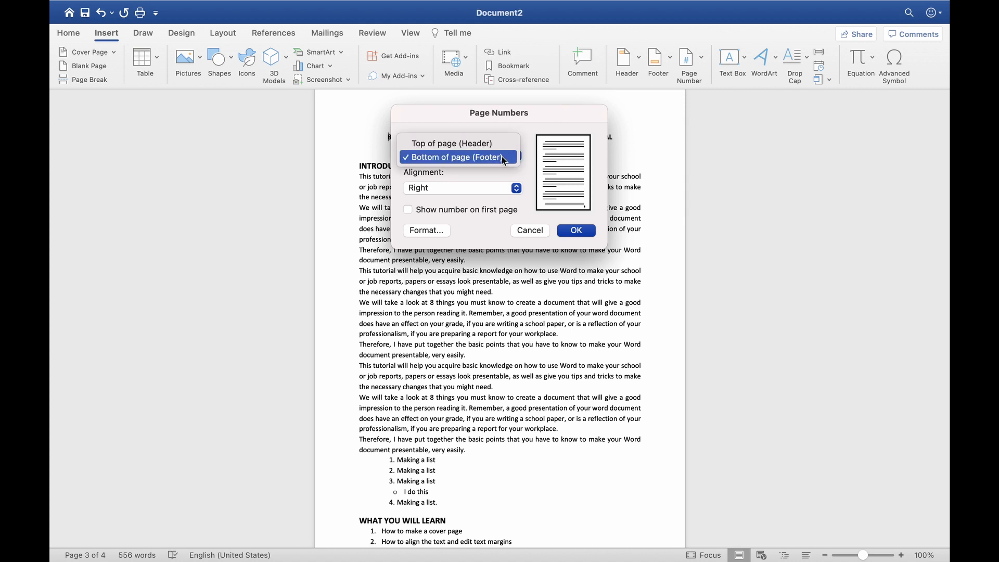
pyautogui.click(500, 158)
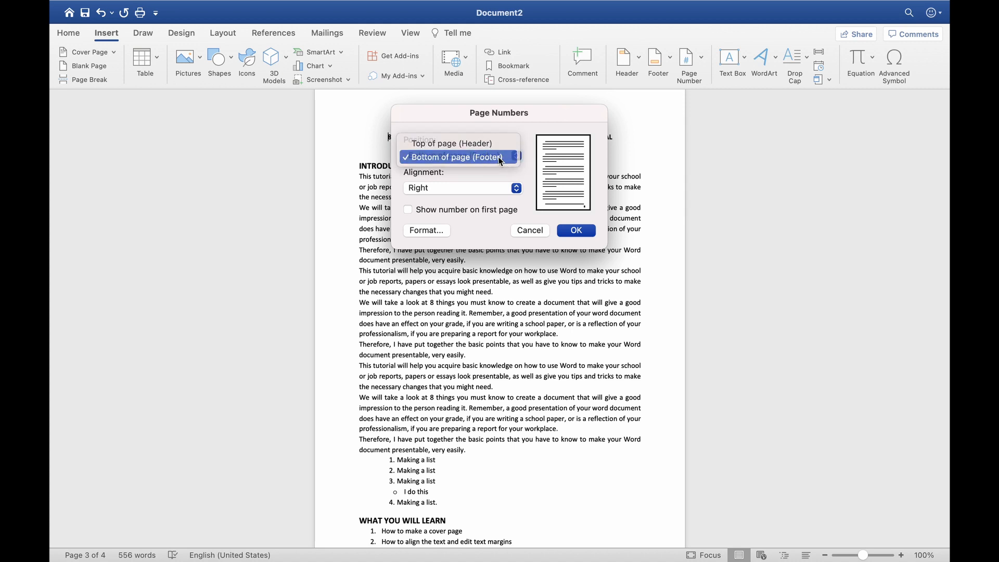
pyautogui.click(515, 189)
pyautogui.click(498, 190)
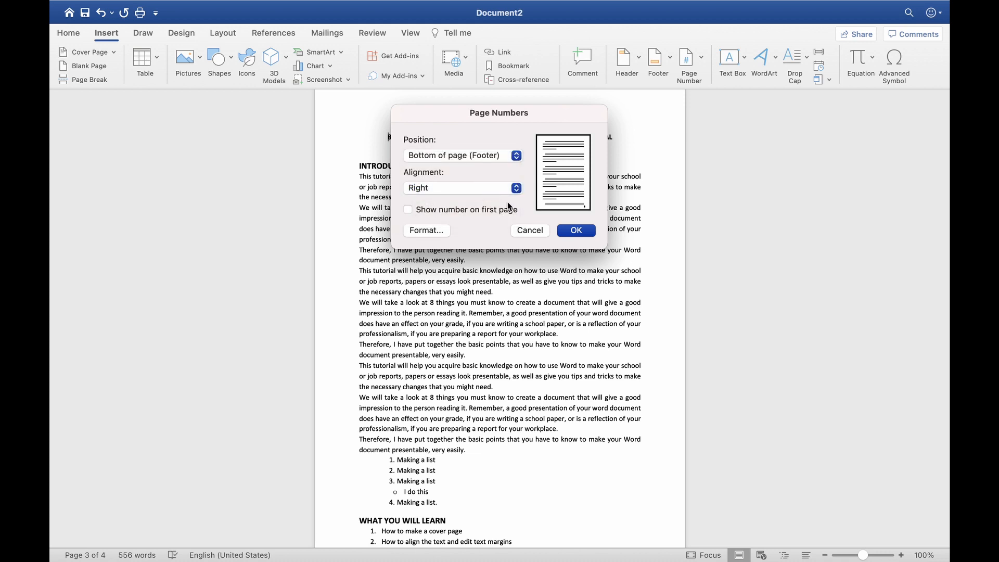
pyautogui.click(576, 230)
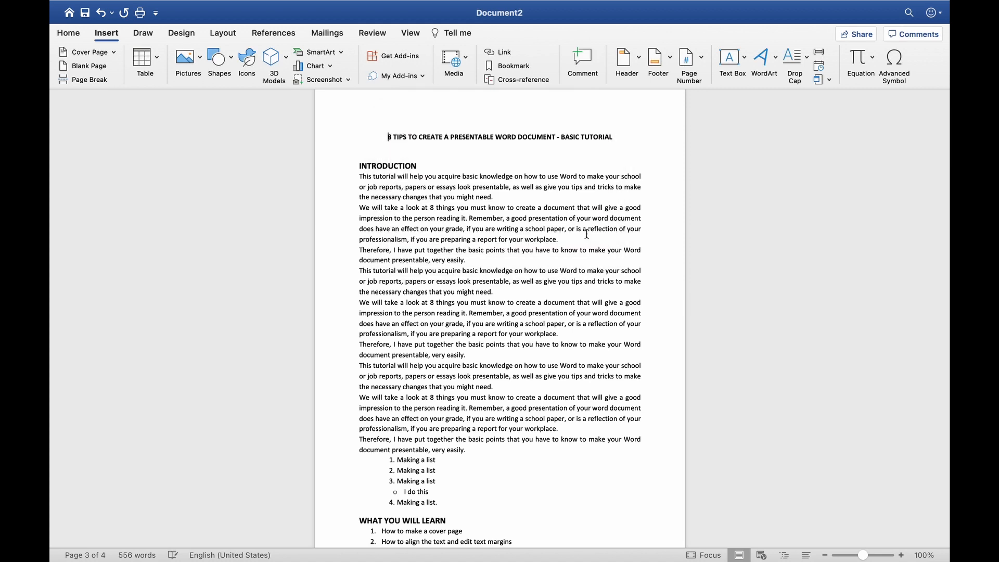
pyautogui.scroll(-5, 588, 279)
pyautogui.scroll(15, 588, 279)
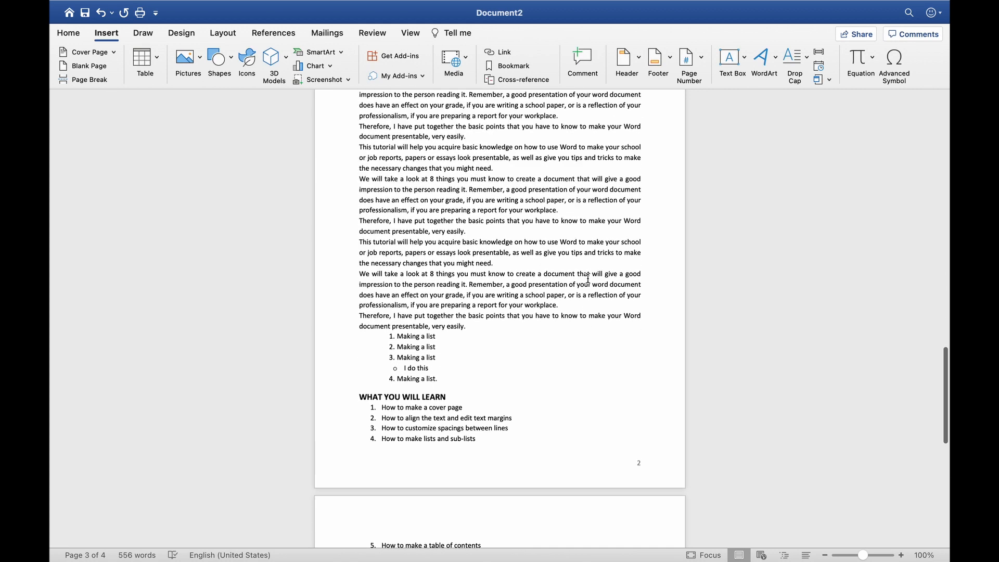
pyautogui.scroll(10, 588, 278)
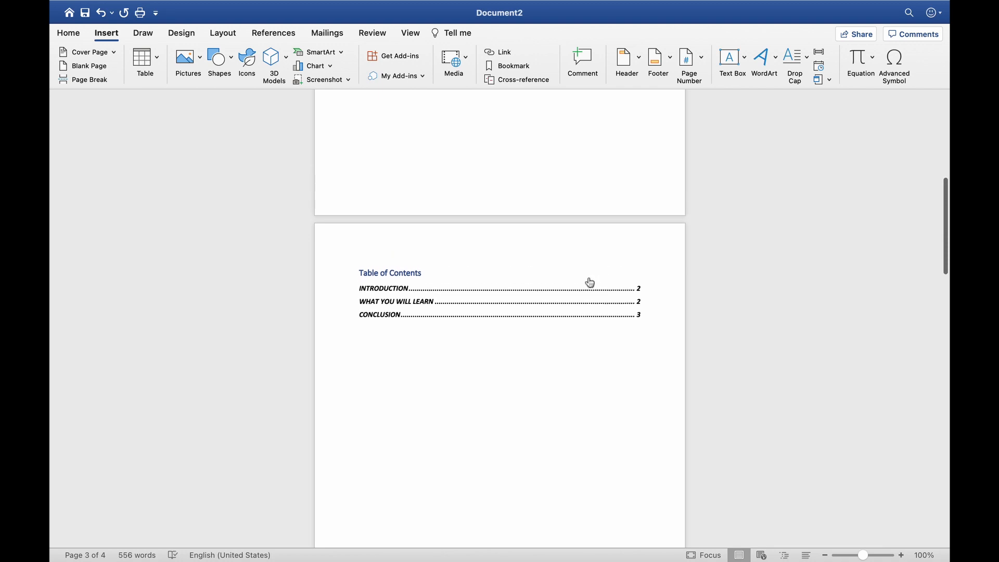
pyautogui.scroll(4, 588, 277)
pyautogui.scroll(-8, 588, 277)
pyautogui.scroll(-15, 587, 278)
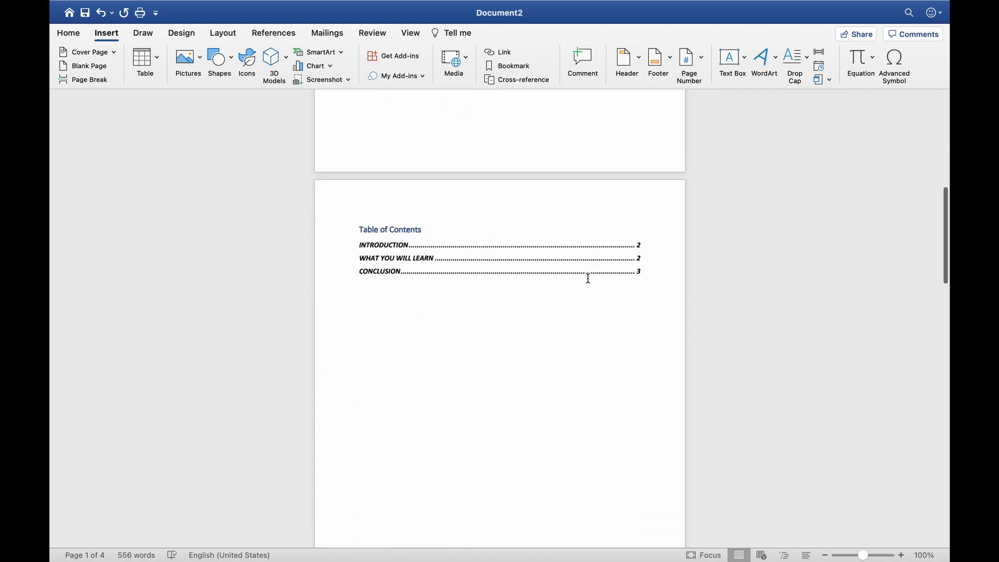
pyautogui.scroll(-15, 588, 277)
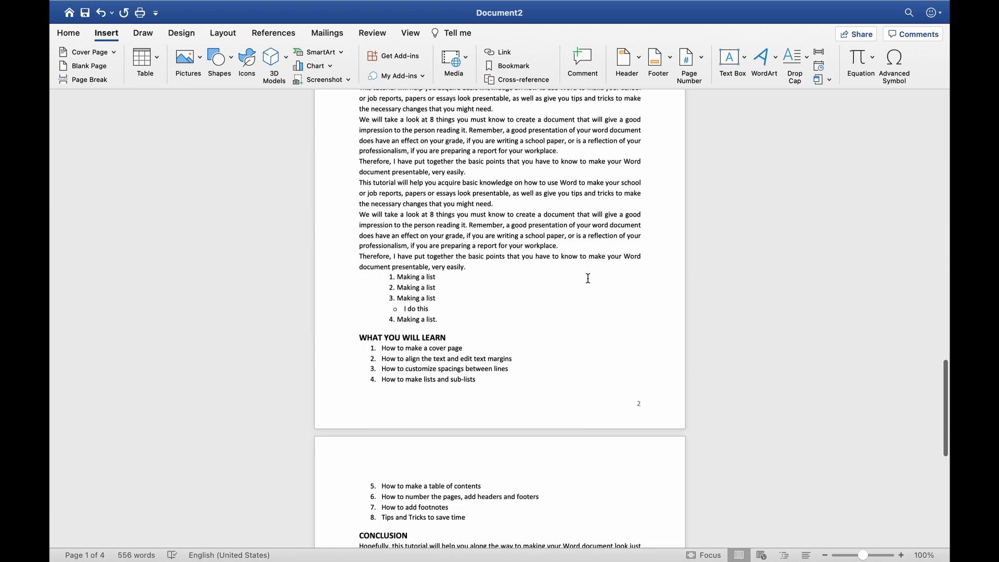
pyautogui.scroll(15, 588, 278)
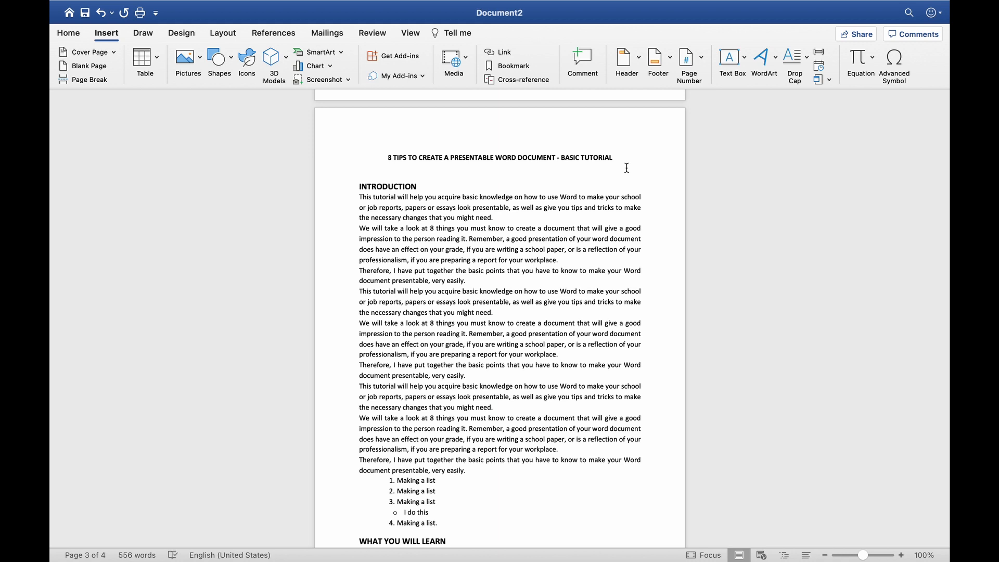
# Add a blank header reading 'Tutorial' to the pages
pyautogui.click(638, 58)
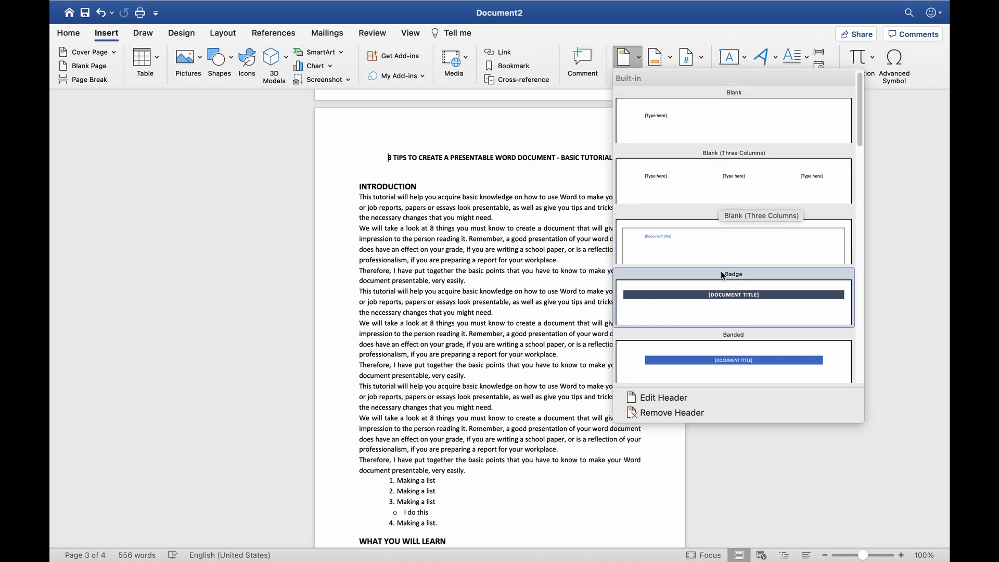
pyautogui.click(666, 115)
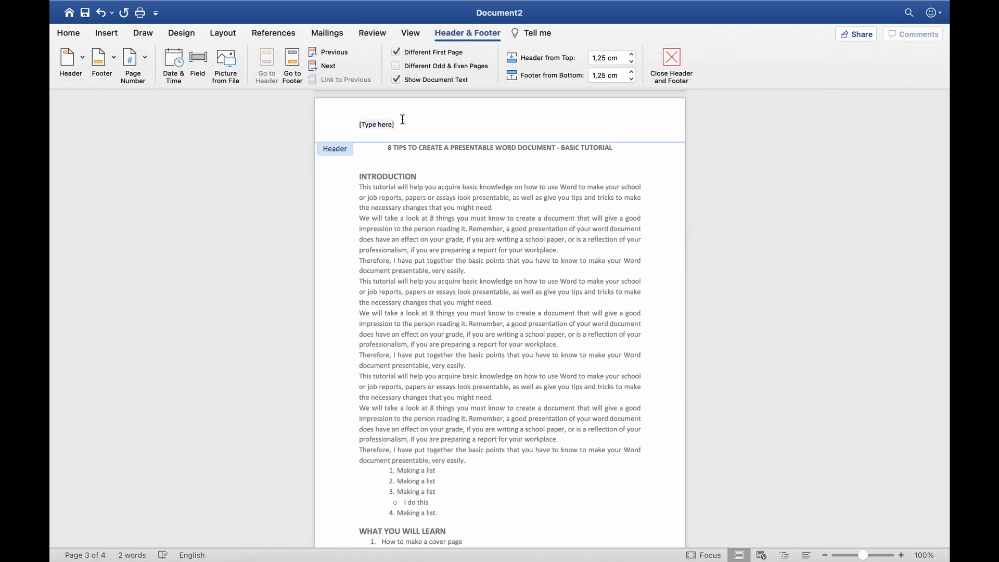
pyautogui.write('Tutorial')
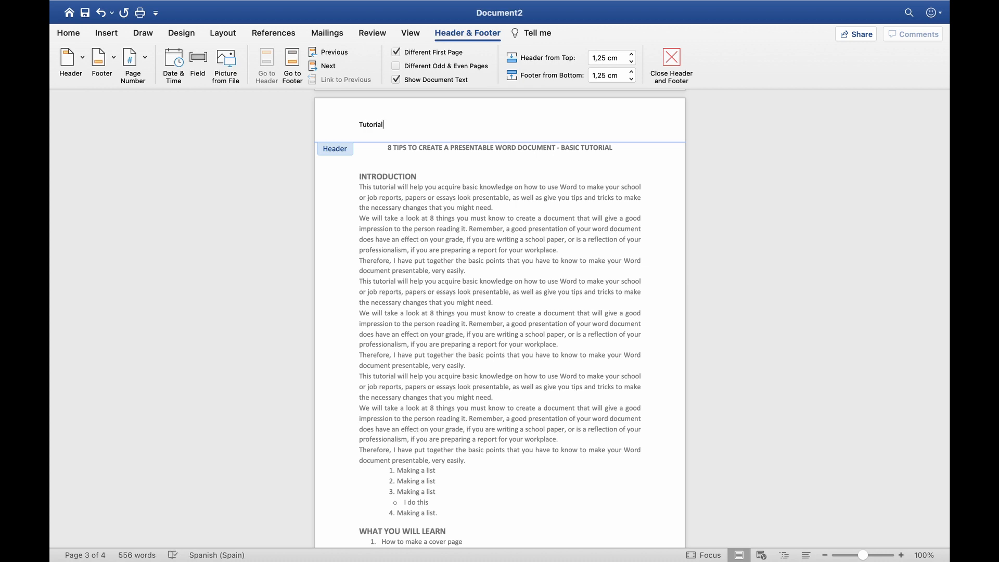
pyautogui.doubleClick(465, 184)
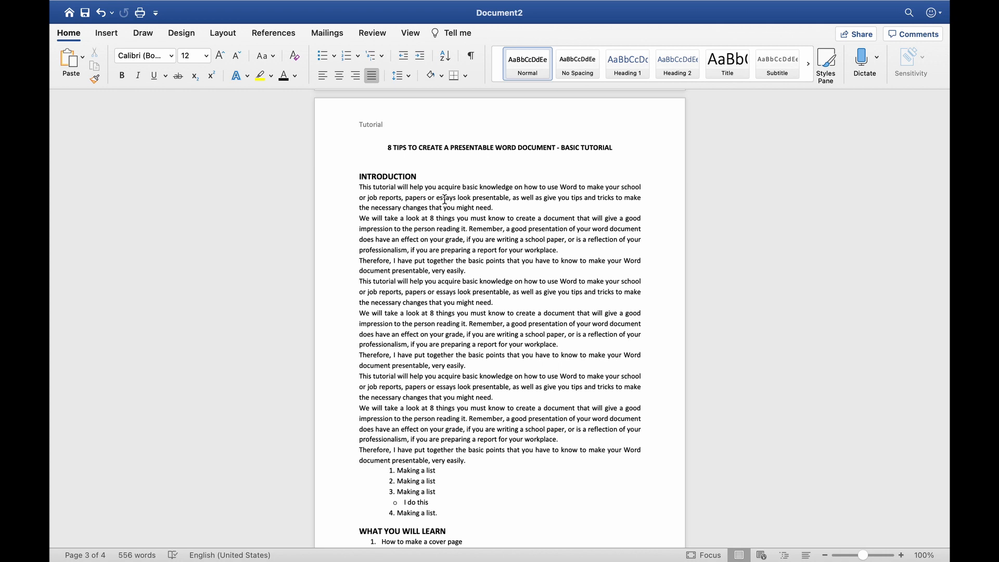
# Type 'Tutorial' in the footer, left of the page number
pyautogui.scroll(-10, 445, 199)
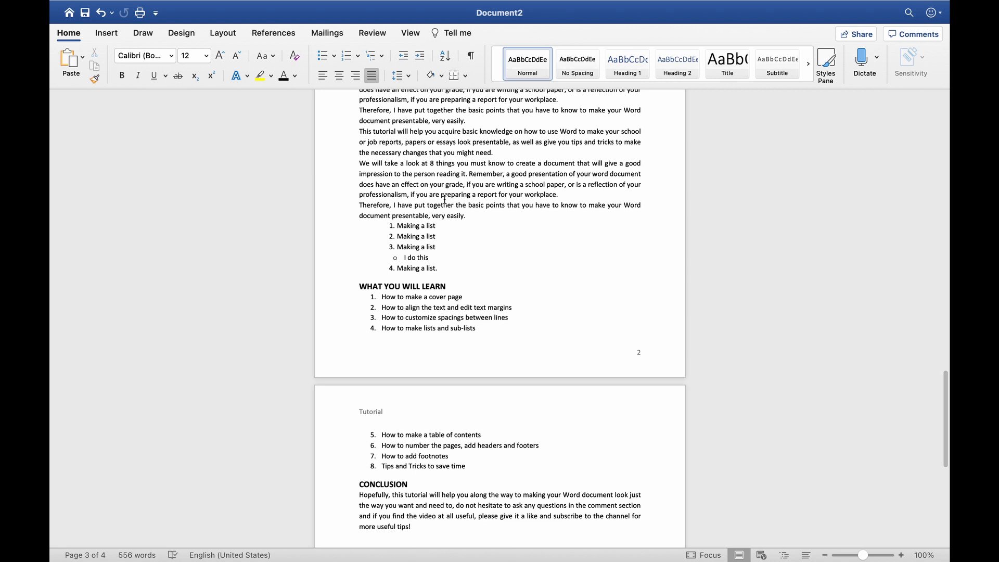
pyautogui.scroll(2, 445, 200)
pyautogui.scroll(-1, 442, 208)
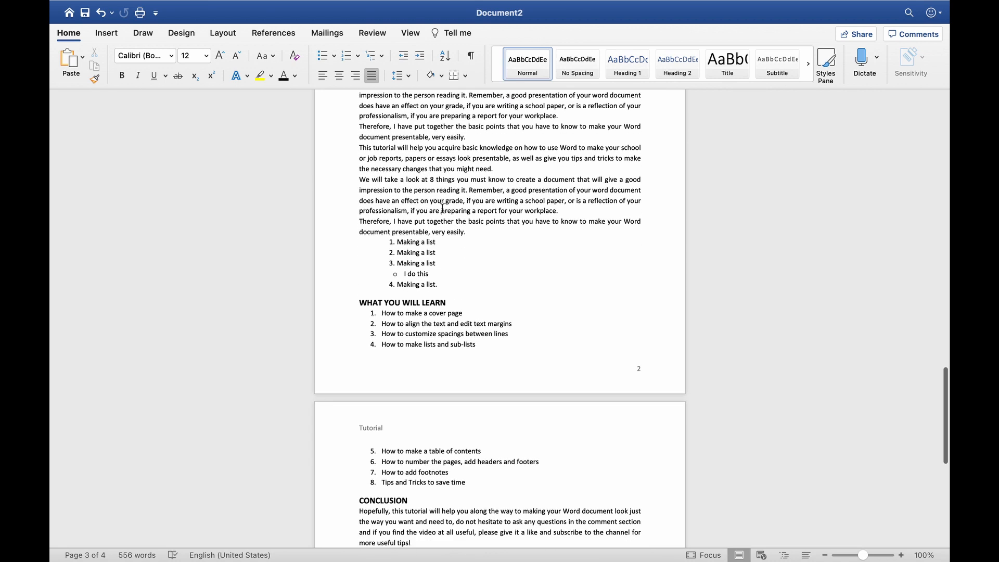
pyautogui.doubleClick(415, 376)
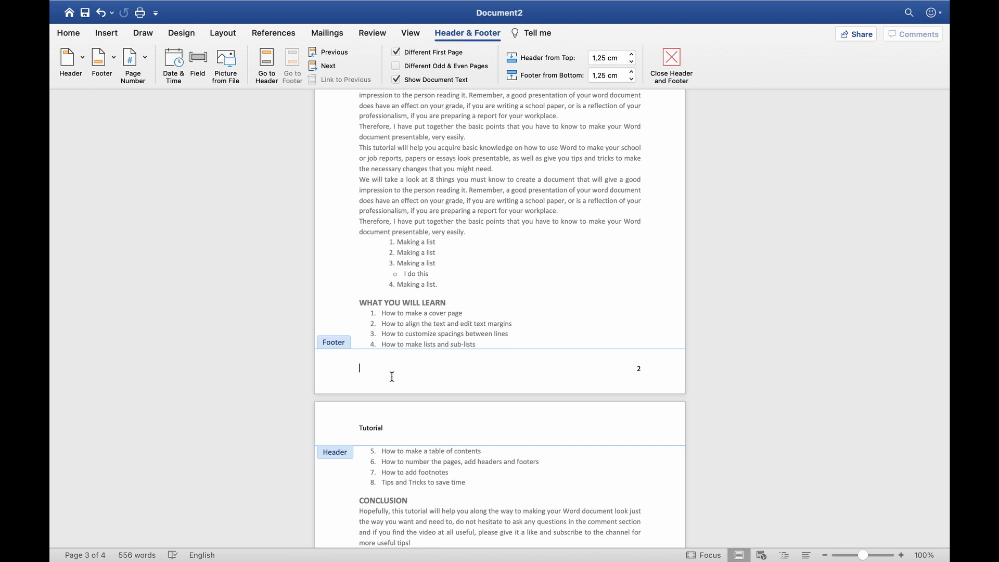
pyautogui.write('Tutorial')
pyautogui.doubleClick(484, 279)
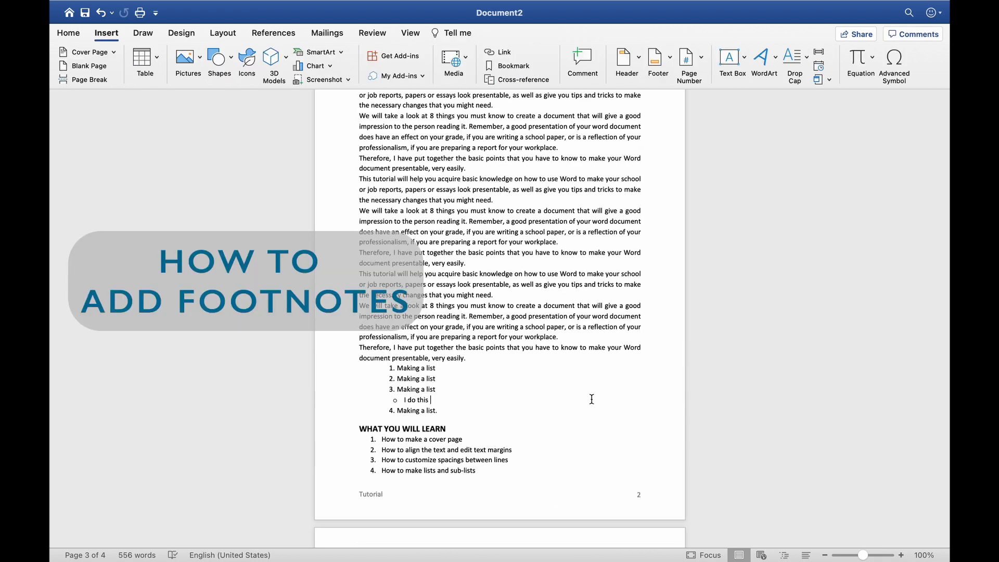
# Insert a footnote after the first 'very easily' reading 'The tutorial is for beginners in Word'
pyautogui.scroll(5, 591, 400)
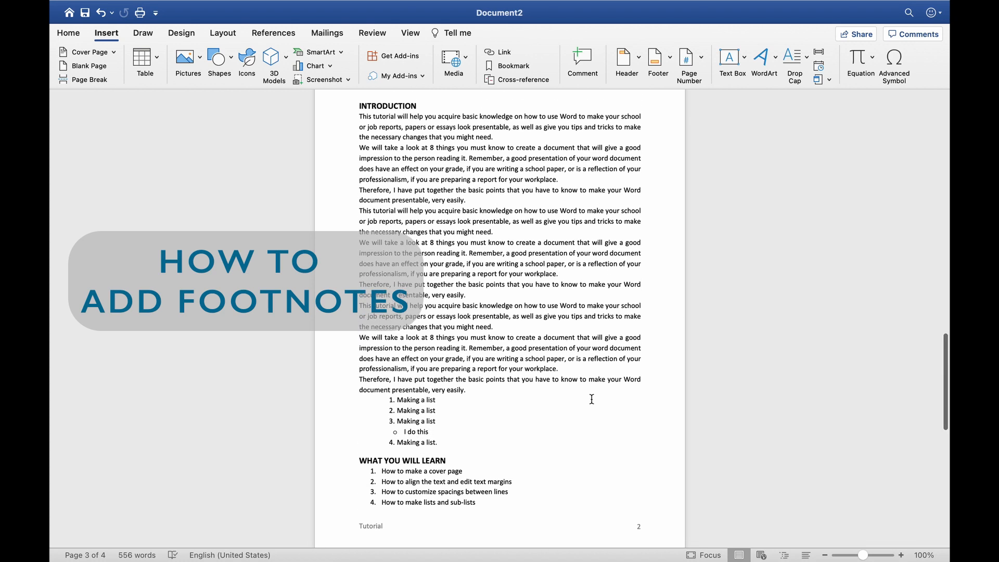
pyautogui.scroll(-1, 592, 399)
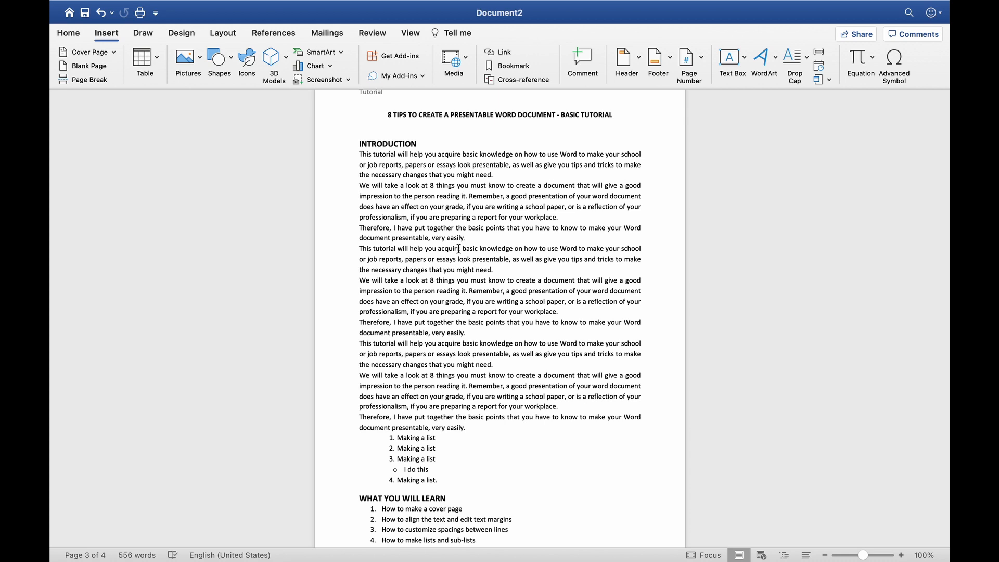
pyautogui.click(272, 34)
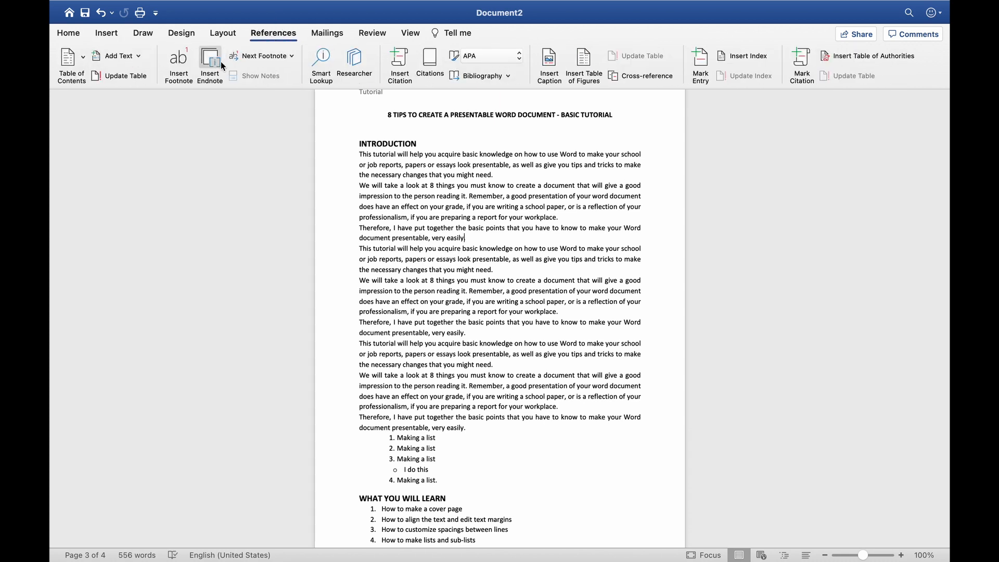
pyautogui.click(182, 76)
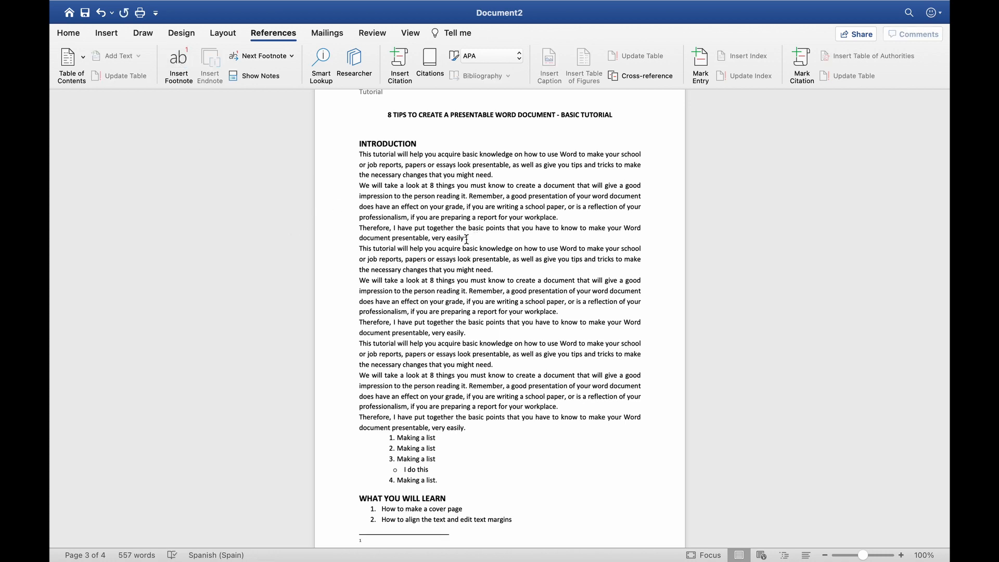
pyautogui.scroll(-5, 448, 311)
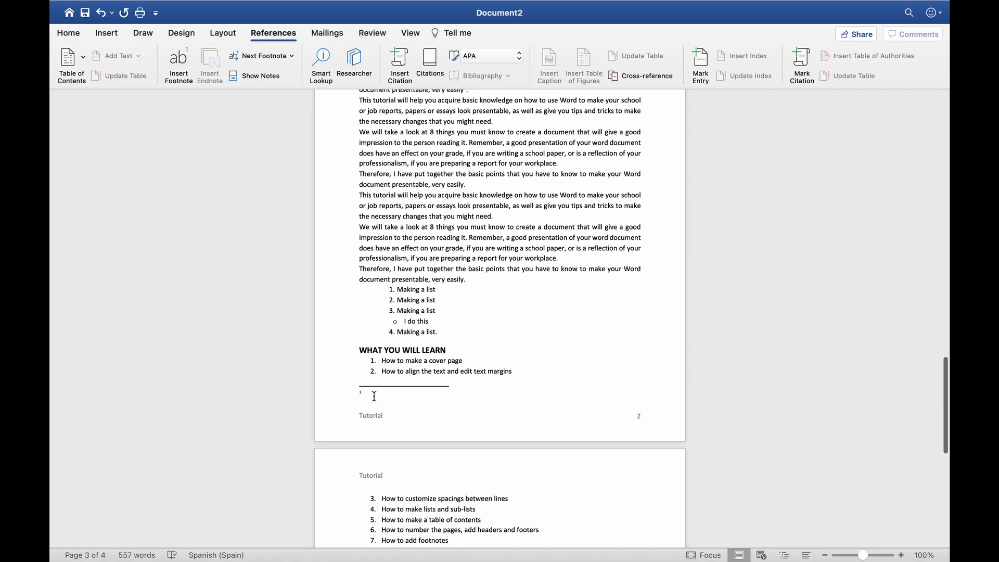
pyautogui.write('The tu')
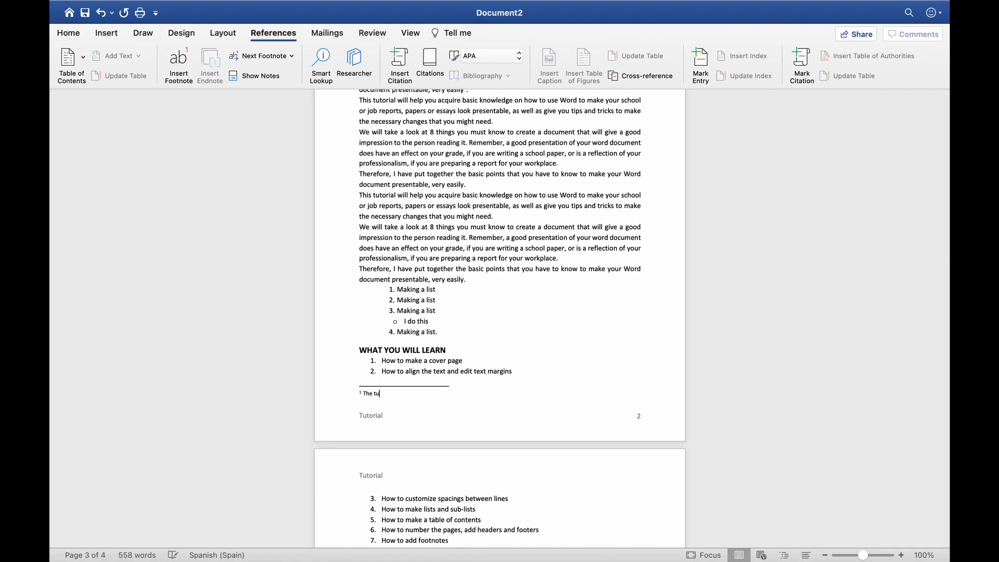
pyautogui.write('torial is for beginners in Word')
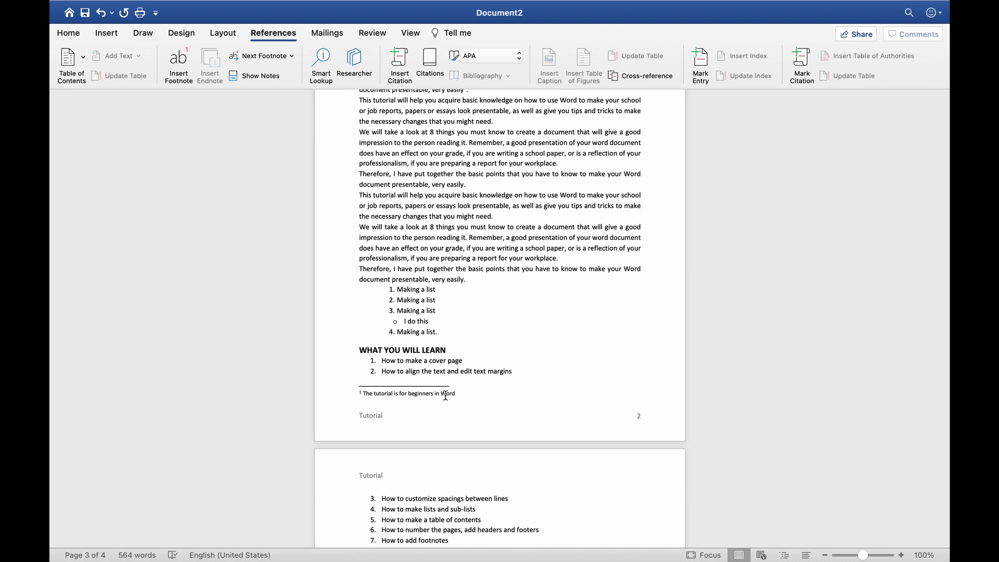
# Add a second, empty footnote after the second 'very easily'
pyautogui.scroll(5, 482, 370)
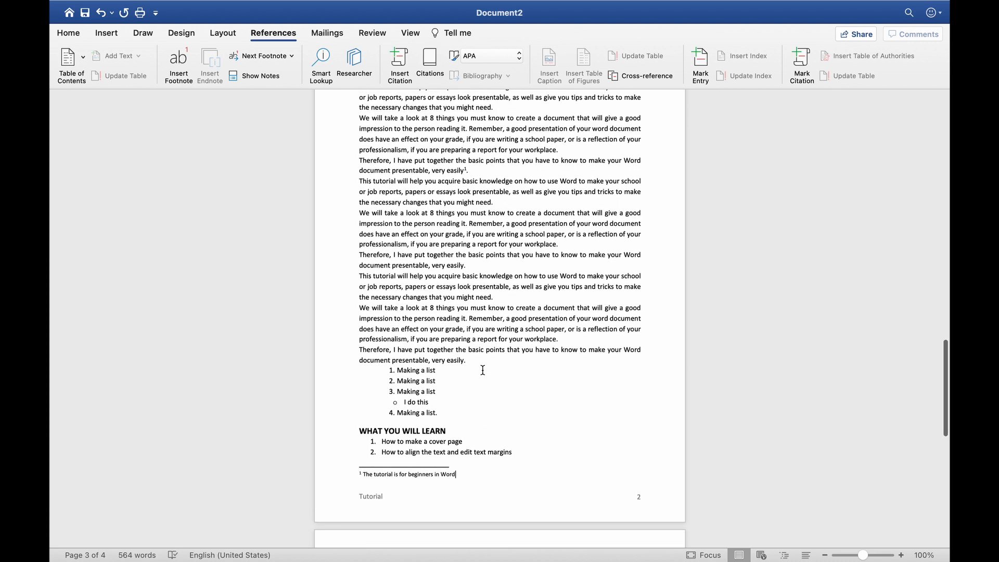
pyautogui.click(465, 266)
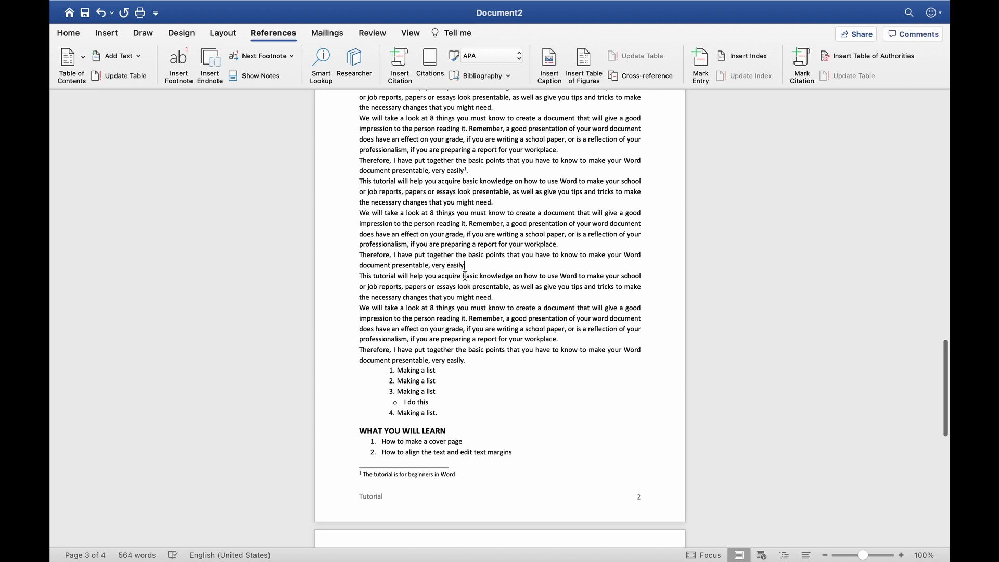
pyautogui.click(179, 63)
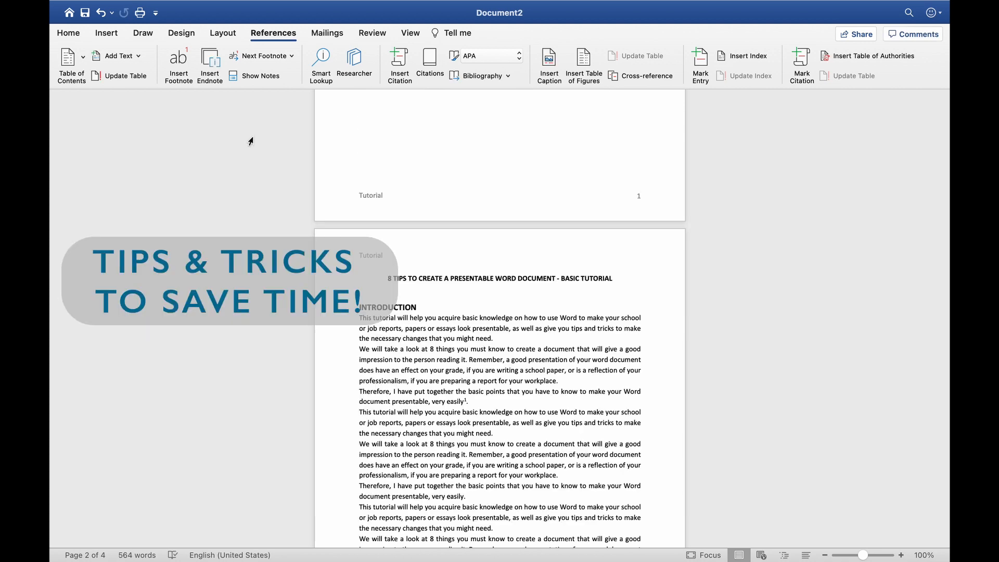
# Select the title and set it to 14 pt, trying Grow and Shrink Font along the way
pyautogui.click(68, 34)
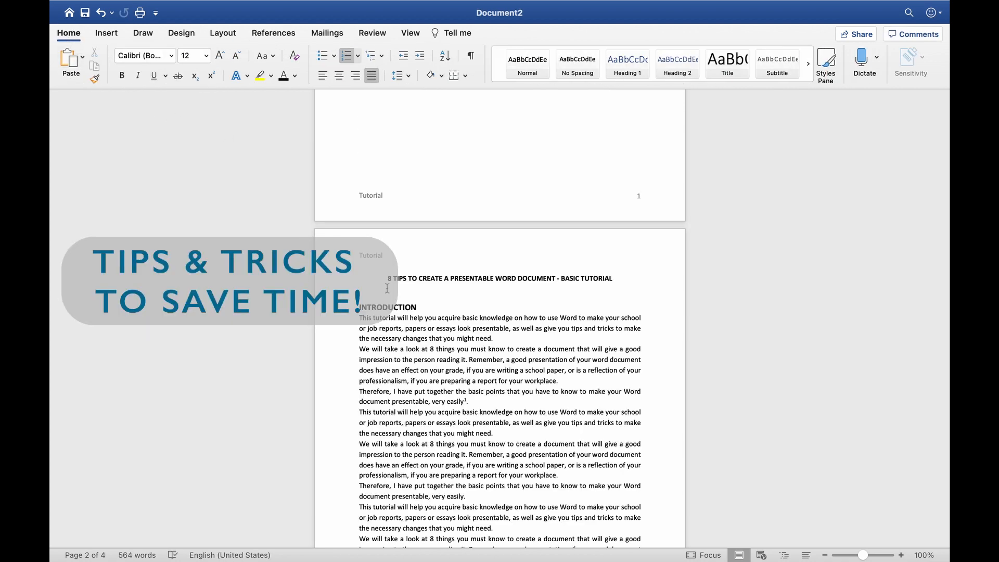
pyautogui.moveTo(385, 279); pyautogui.dragTo(611, 278)
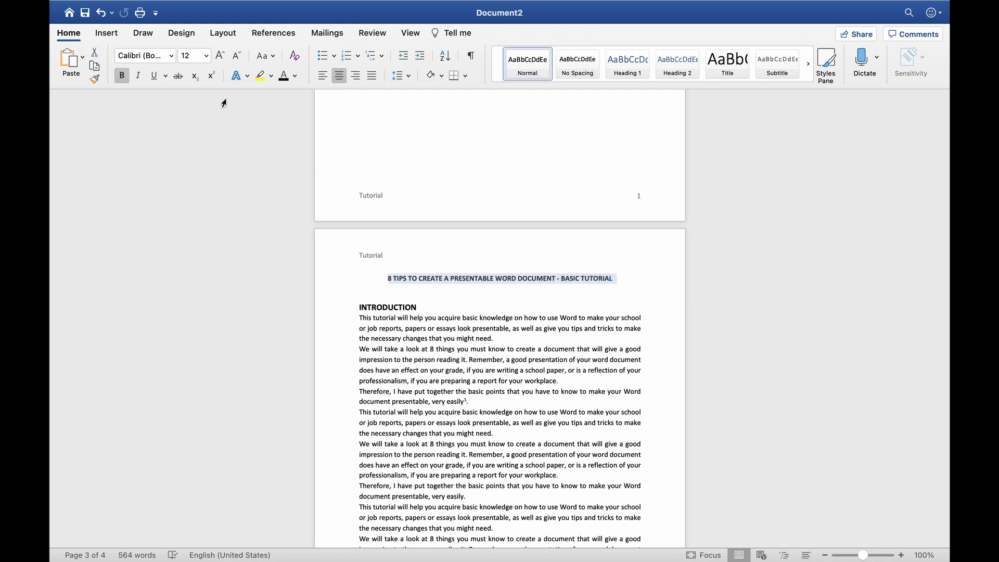
pyautogui.click(206, 58)
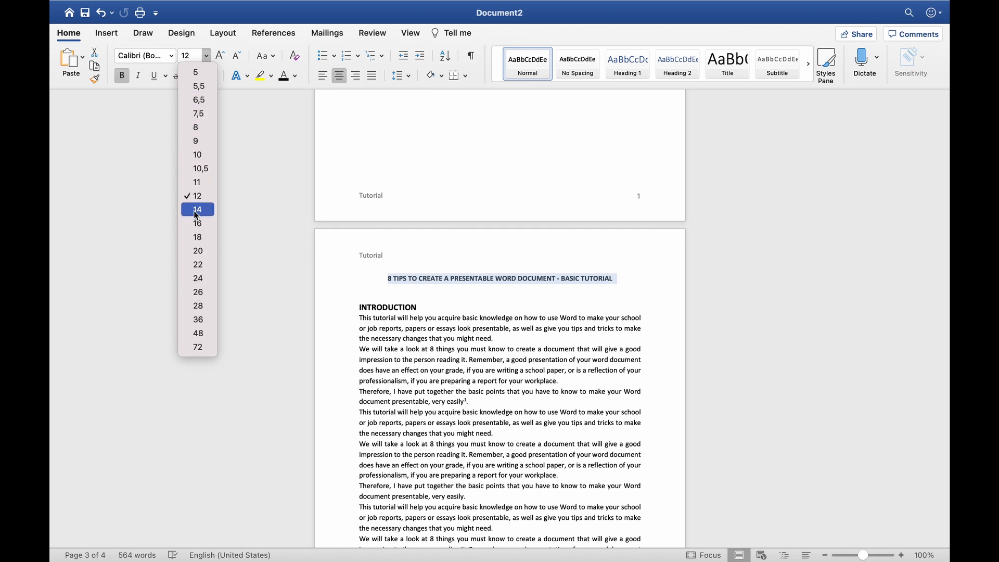
pyautogui.click(221, 56)
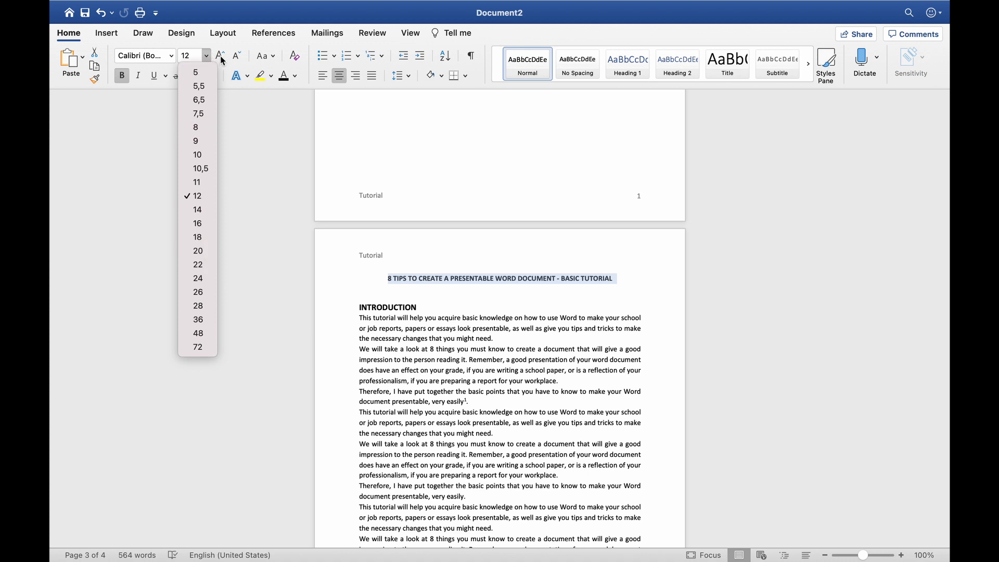
pyautogui.click(220, 56)
pyautogui.click(220, 56)
pyautogui.click(220, 56)
pyautogui.click(220, 56)
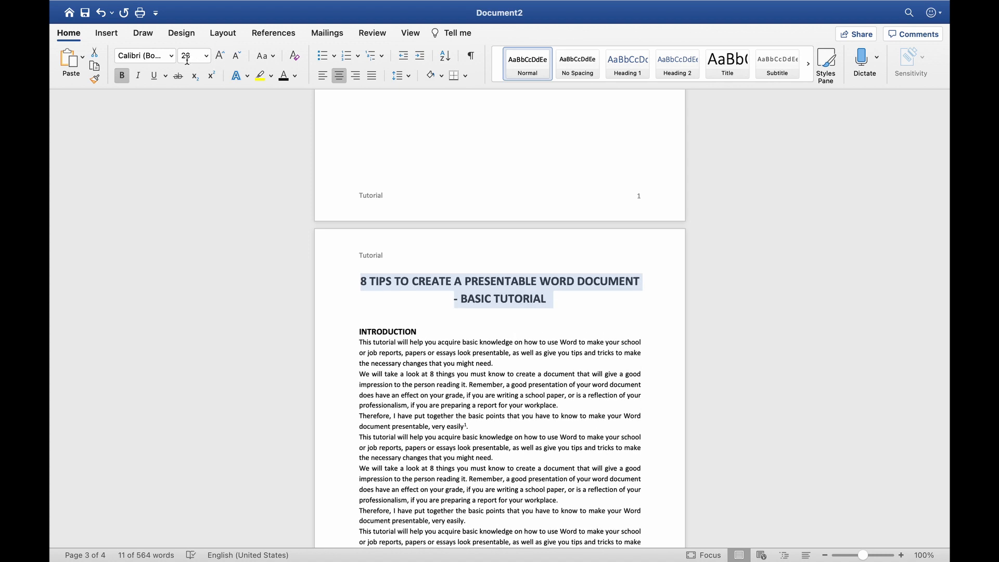
pyautogui.click(236, 60)
pyautogui.click(235, 61)
pyautogui.click(235, 61)
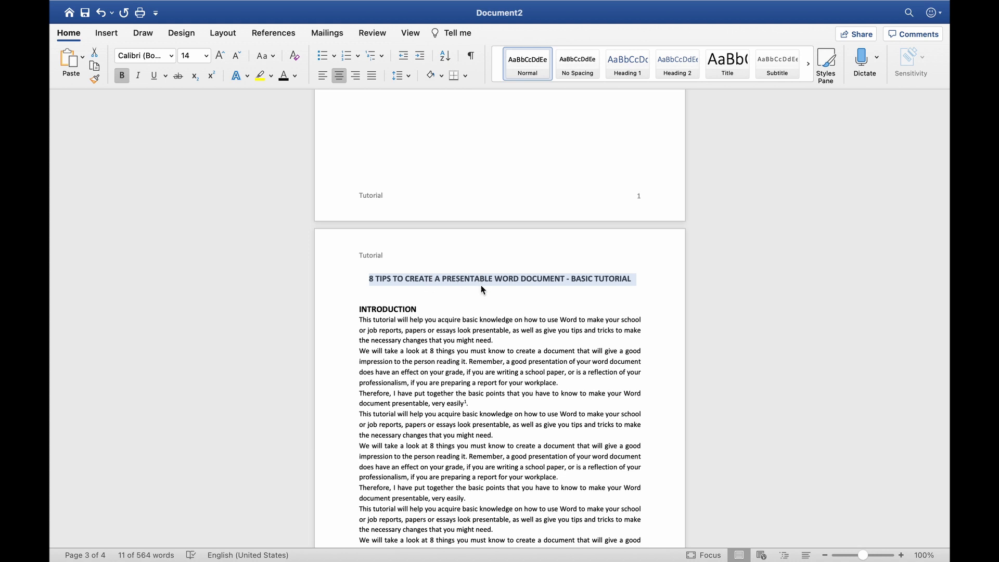
# Cycle the title through lowercase and Capitalize Each Word, finishing in UPPERCASE
pyautogui.click(273, 58)
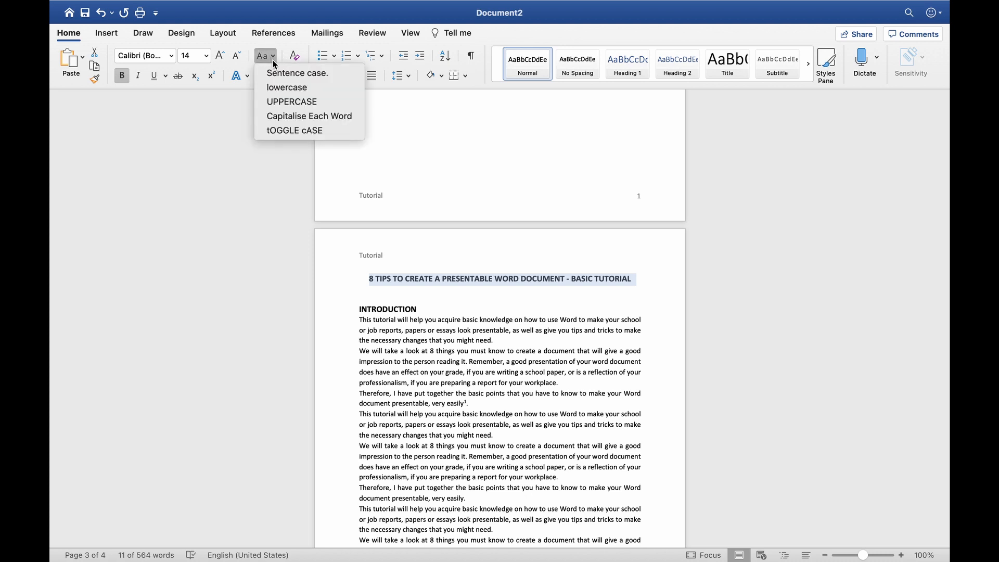
pyautogui.click(276, 87)
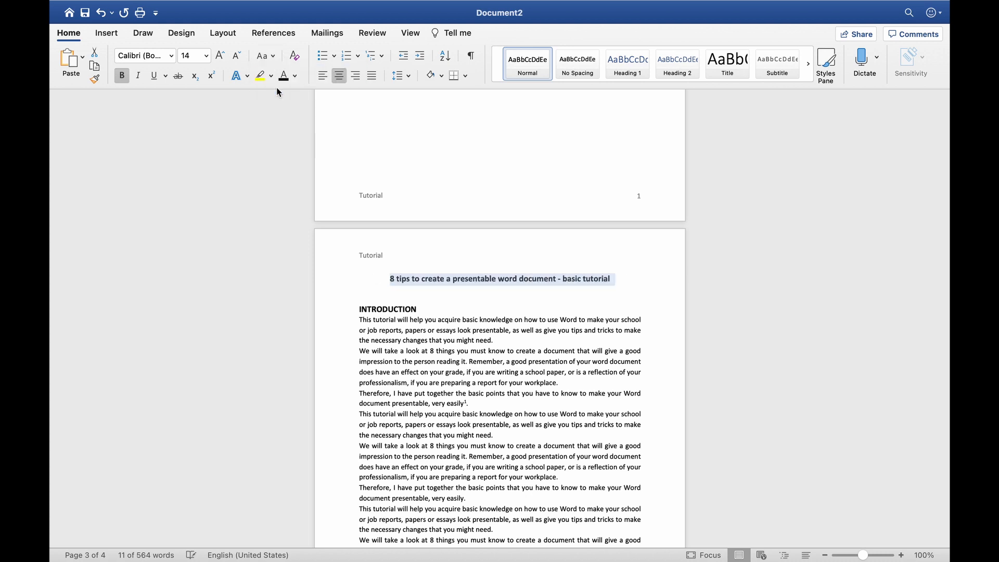
pyautogui.click(273, 57)
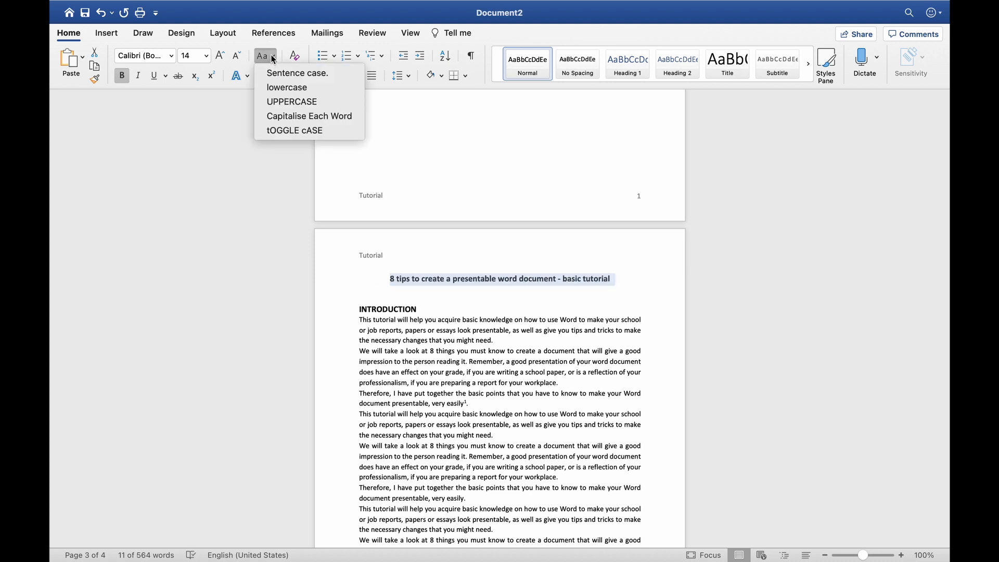
pyautogui.click(282, 117)
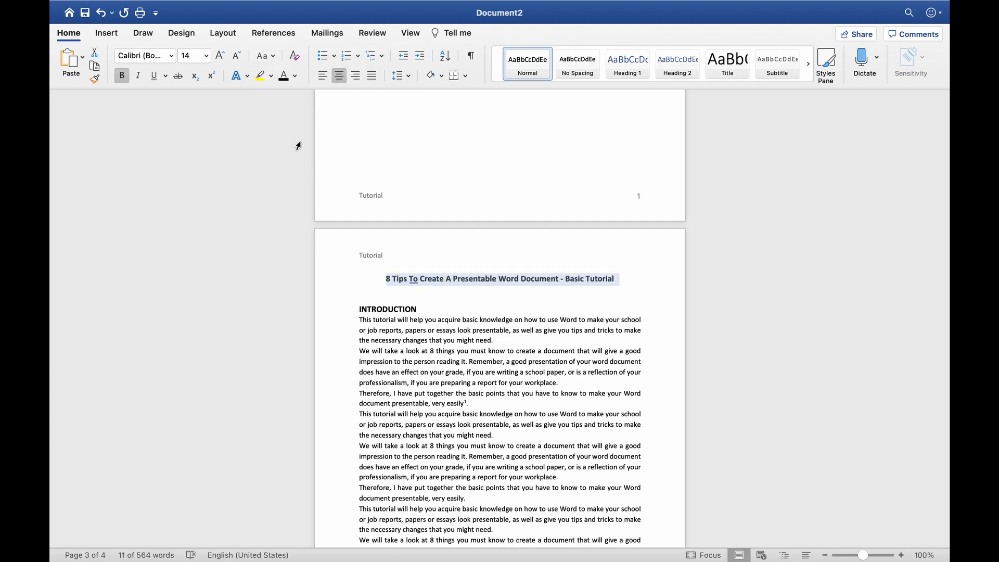
pyautogui.click(272, 57)
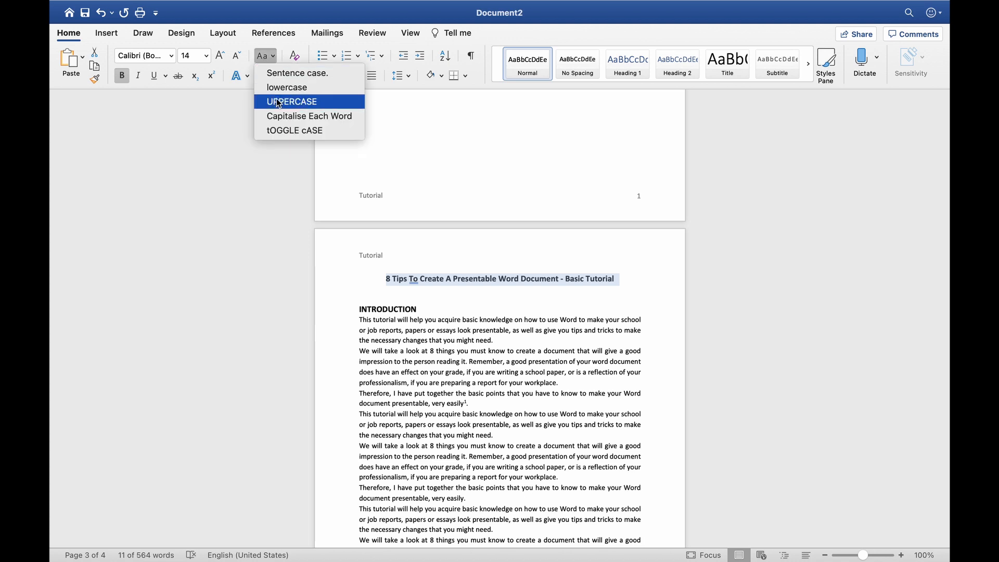
pyautogui.click(299, 103)
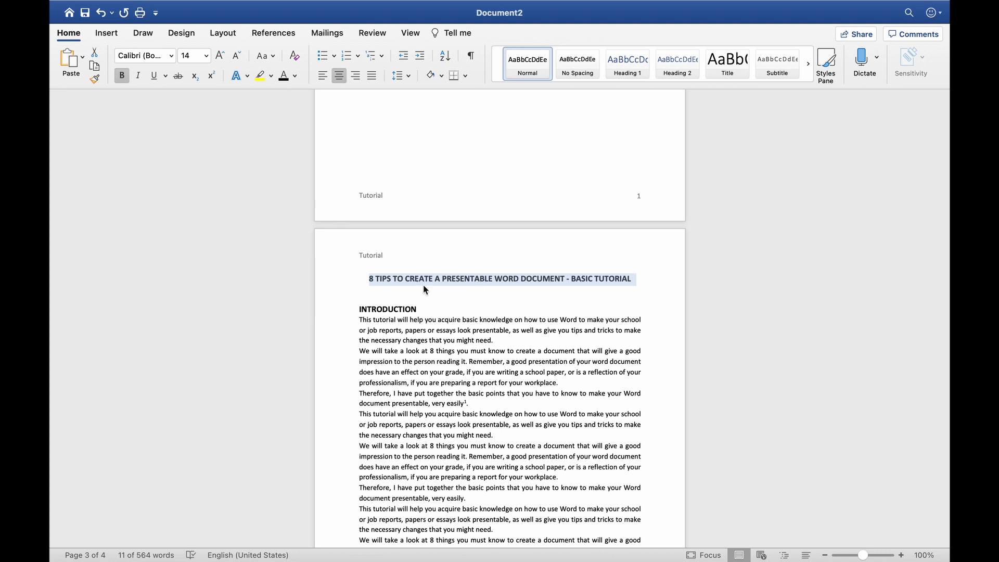
# Make the bold title italic and underlined, then test toggling bold, italic and underline with Cmd+B, Cmd+I, Cmd+U
pyautogui.click(139, 80)
pyautogui.click(154, 81)
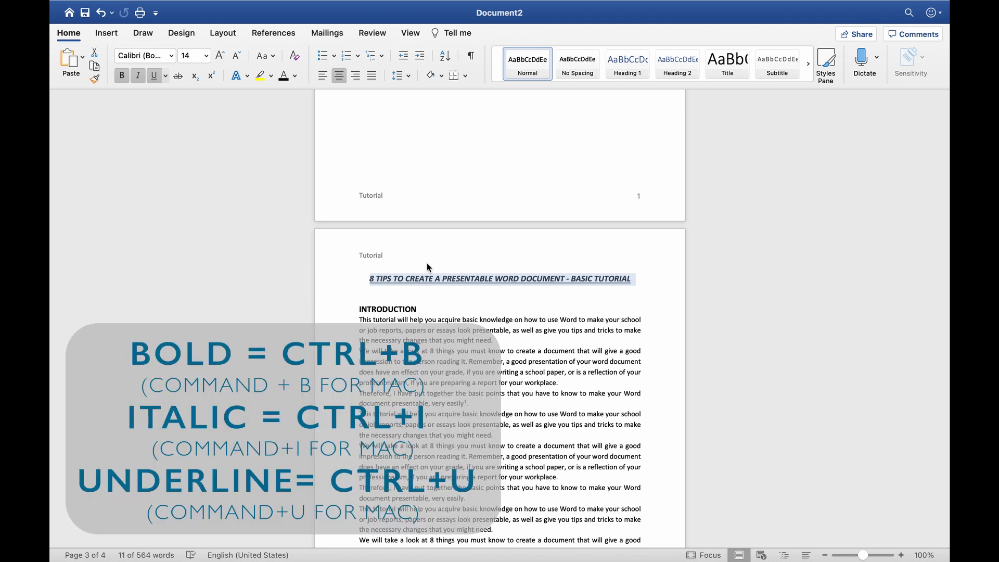
pyautogui.press('super+b')
pyautogui.press('super+b')
pyautogui.press('super+b')
pyautogui.press('super+b')
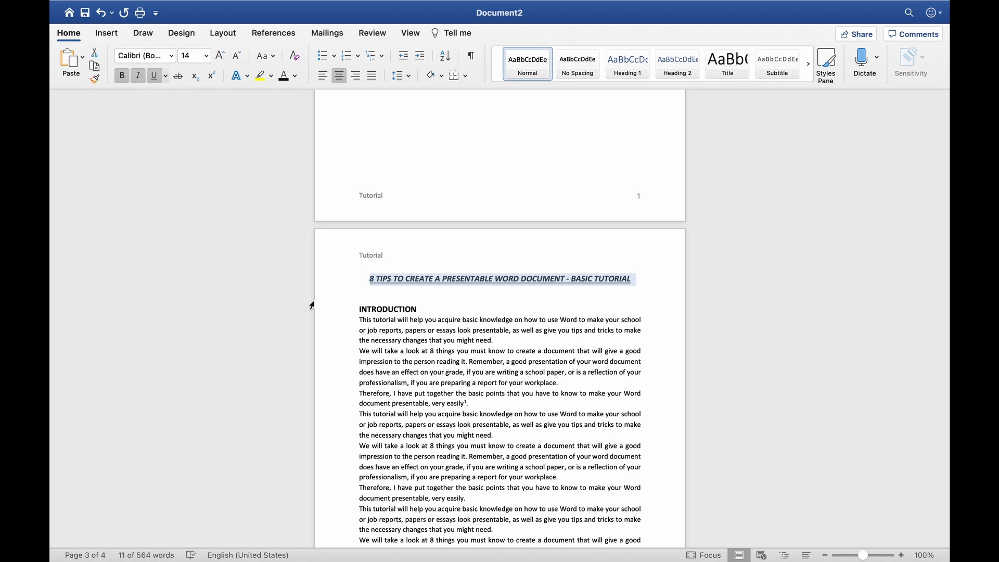
pyautogui.press('super+i')
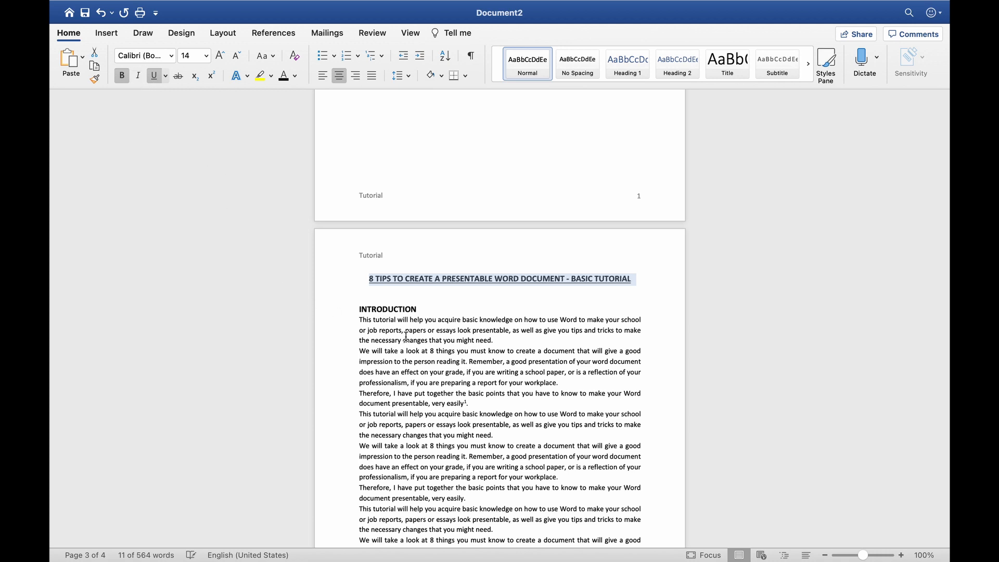
pyautogui.press('super+i')
pyautogui.press('super+i')
pyautogui.press('super+i')
pyautogui.press('super+i')
pyautogui.press('super+i')
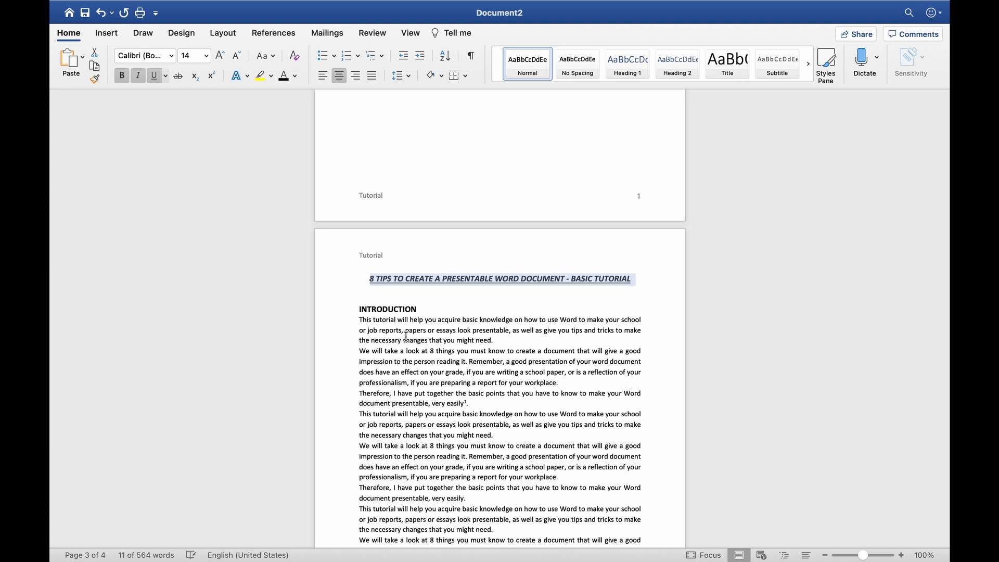
pyautogui.press('super+u')
pyautogui.press('super+u')
pyautogui.press('super+u')
pyautogui.press('super+u')
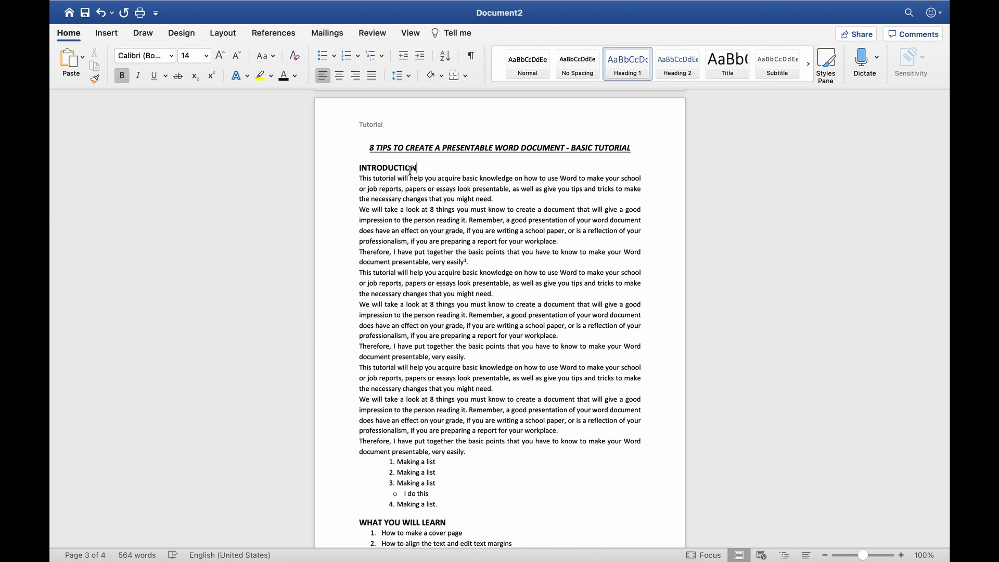
# Type a sample three-item numbered list (Fgfg, Fgfgfg, fgfgfg) below INTRODUCTION
pyautogui.press('Return')
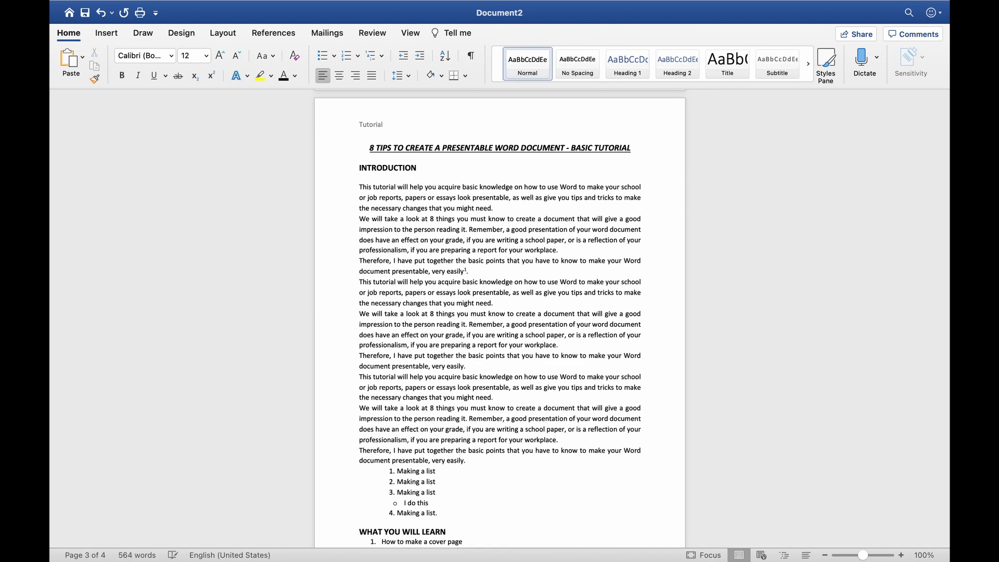
pyautogui.press('Return')
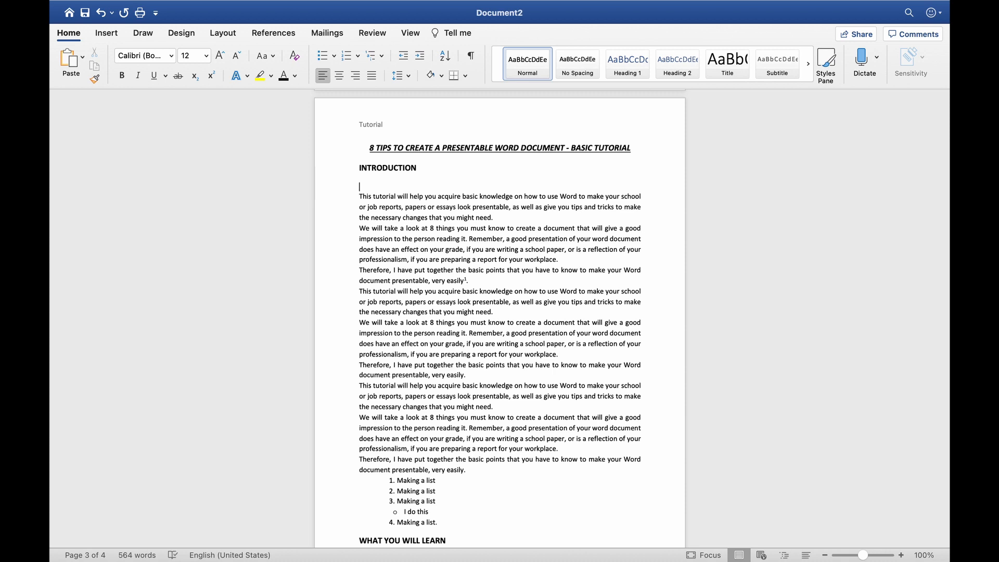
pyautogui.write('1. Fgfg')
pyautogui.press('Return')
pyautogui.write('Fgfgfg')
pyautogui.press('Return')
pyautogui.write('fgfgfg')
pyautogui.press('Return')
pyautogui.press('Return')
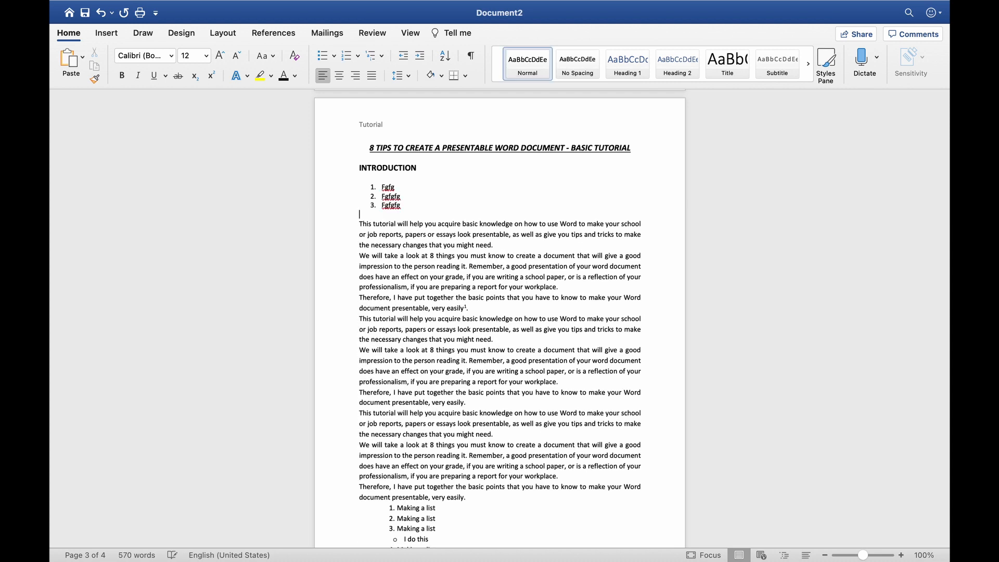
pyautogui.press('Return')
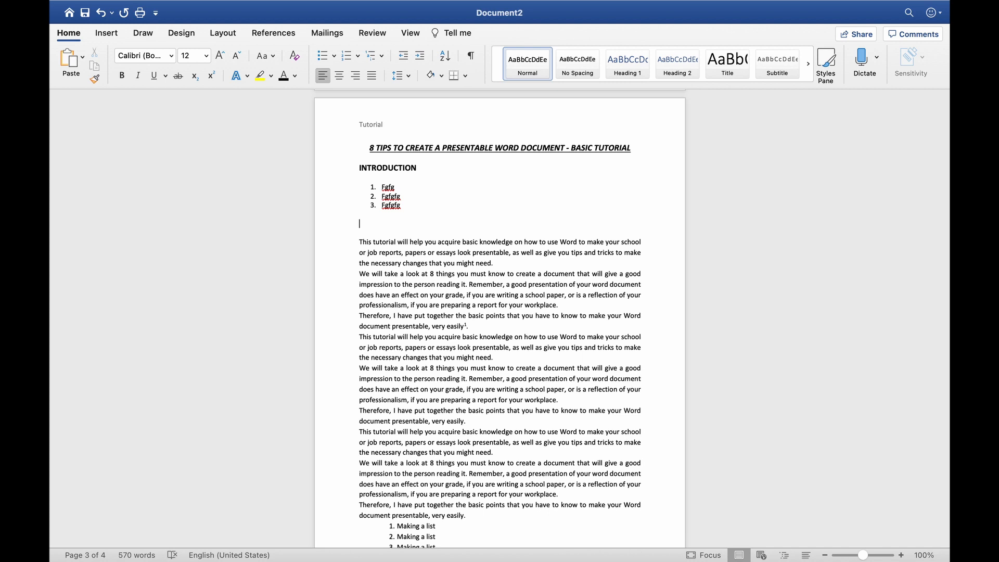
# Add a three-item '*' bulleted list and a three-item '-' dashed sample list
pyautogui.write('* ')
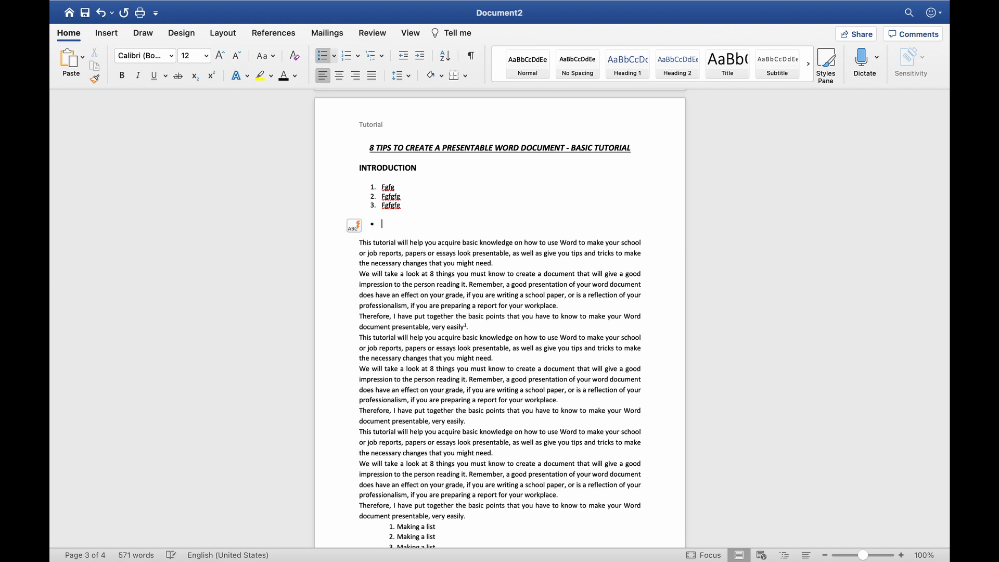
pyautogui.write('gfdgfgf')
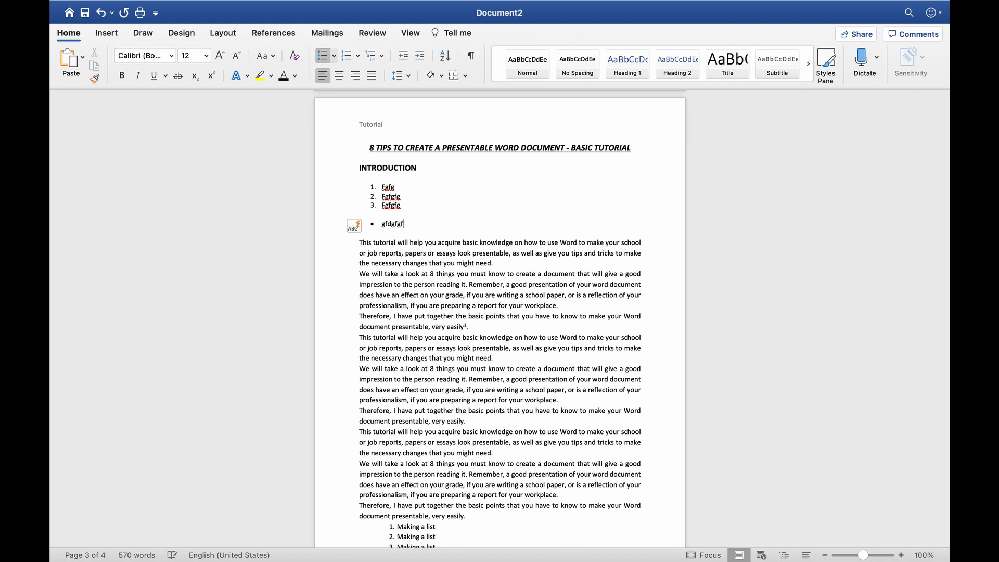
pyautogui.press('Return')
pyautogui.write('dfgdgdg')
pyautogui.press('Return')
pyautogui.write('fdgdfgdfg')
pyautogui.press('Return')
pyautogui.press('Return')
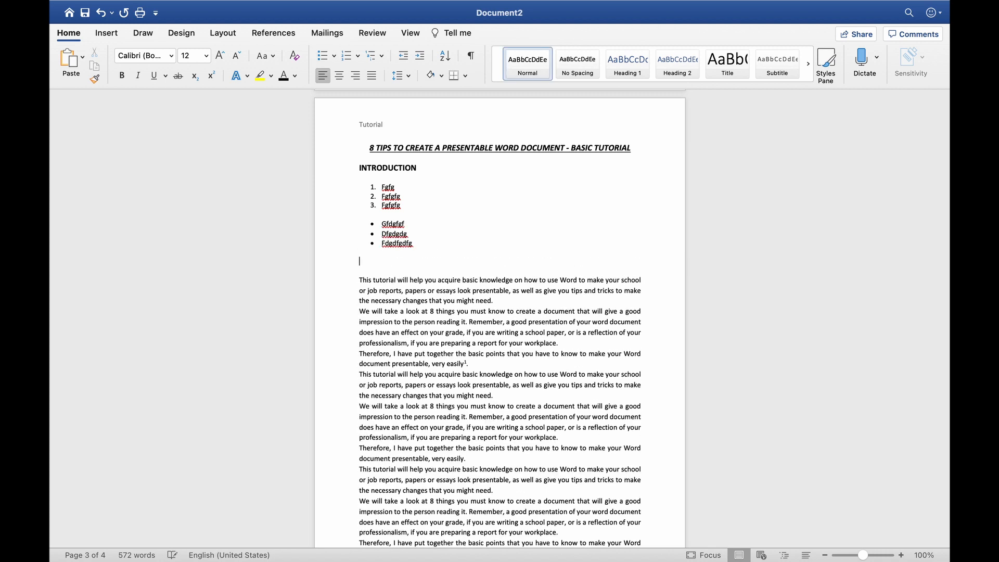
pyautogui.write('- fgdfgdfgg')
pyautogui.press('Return')
pyautogui.write('gdfgdf')
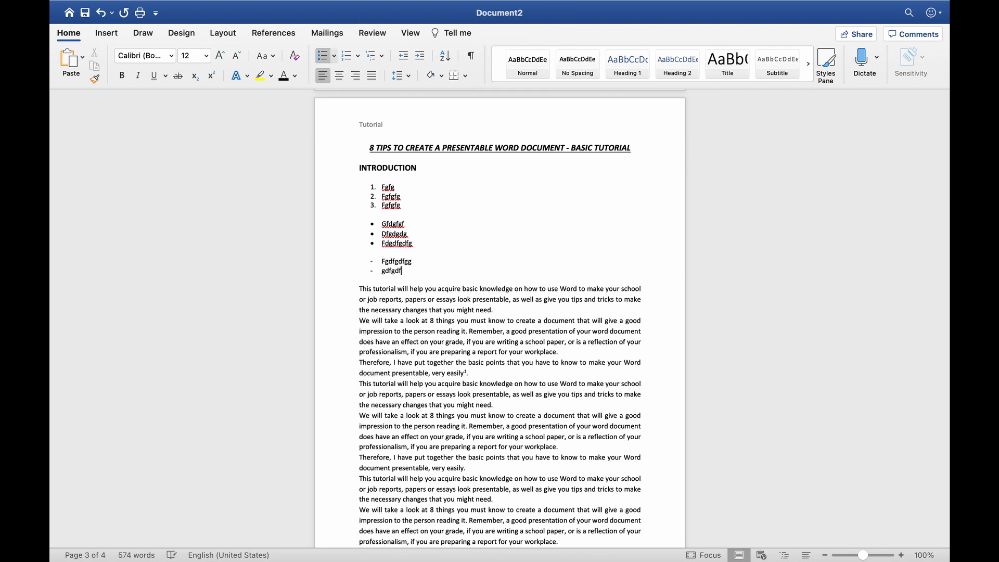
pyautogui.write('gdfg')
pyautogui.press('Return')
pyautogui.write('dfgdfgdfg')
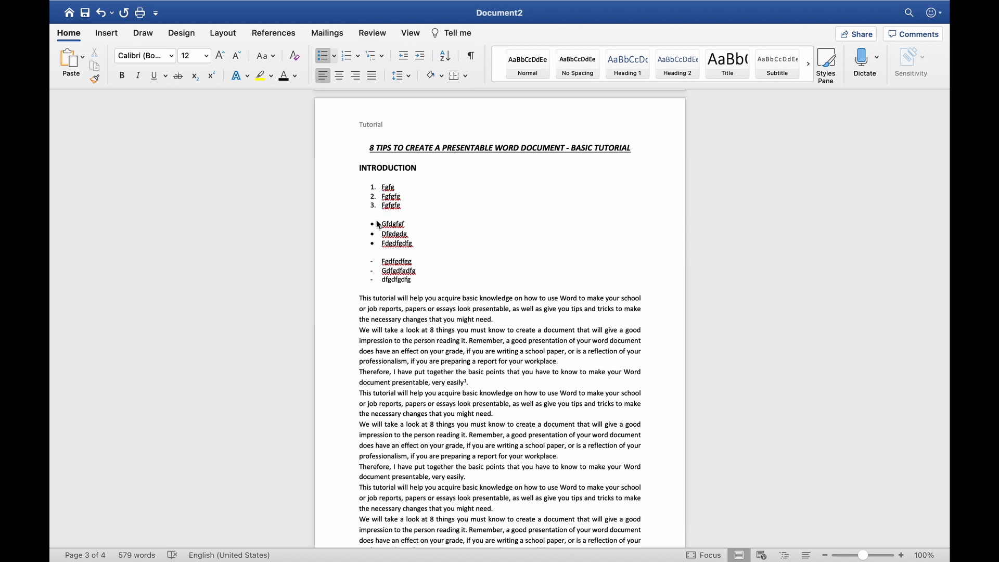
# Shift the bulleted list's indent to the left margin, then select all the sample list lines
pyautogui.moveTo(402, 249)
pyautogui.moveTo(385, 244); pyautogui.dragTo(379, 232)
pyautogui.click(379, 224)
pyautogui.press('Left')
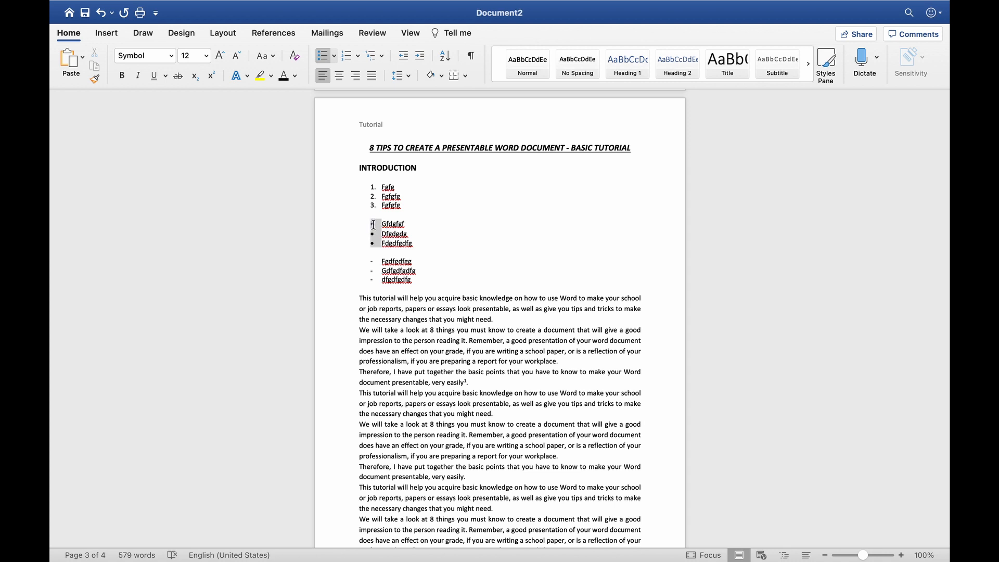
pyautogui.moveTo(374, 225); pyautogui.dragTo(329, 221)
pyautogui.click(441, 240)
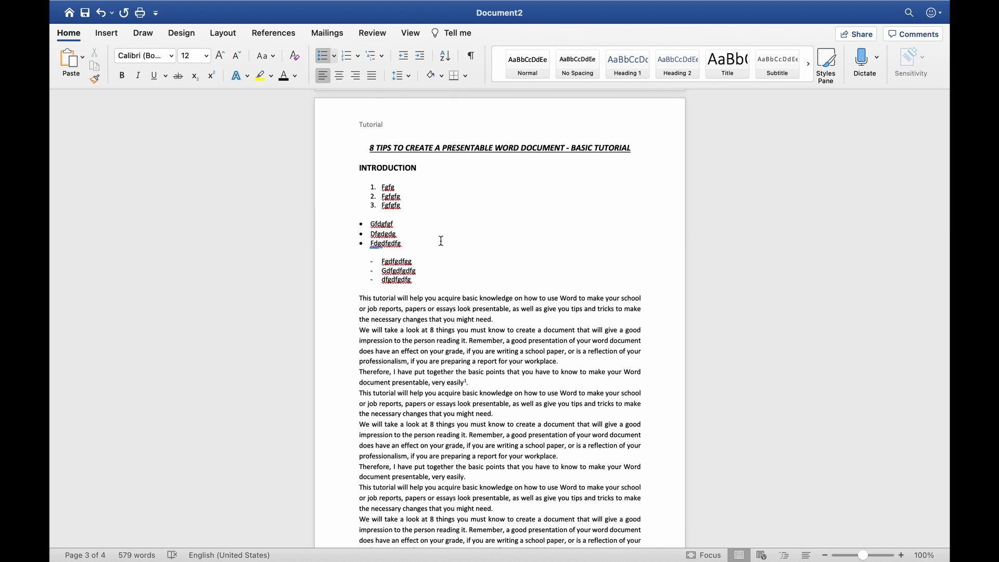
pyautogui.moveTo(430, 282); pyautogui.dragTo(380, 190)
# Replace the sample lists with a three-item numbered list, ending the numbering after item 3
pyautogui.press('BackSpace')
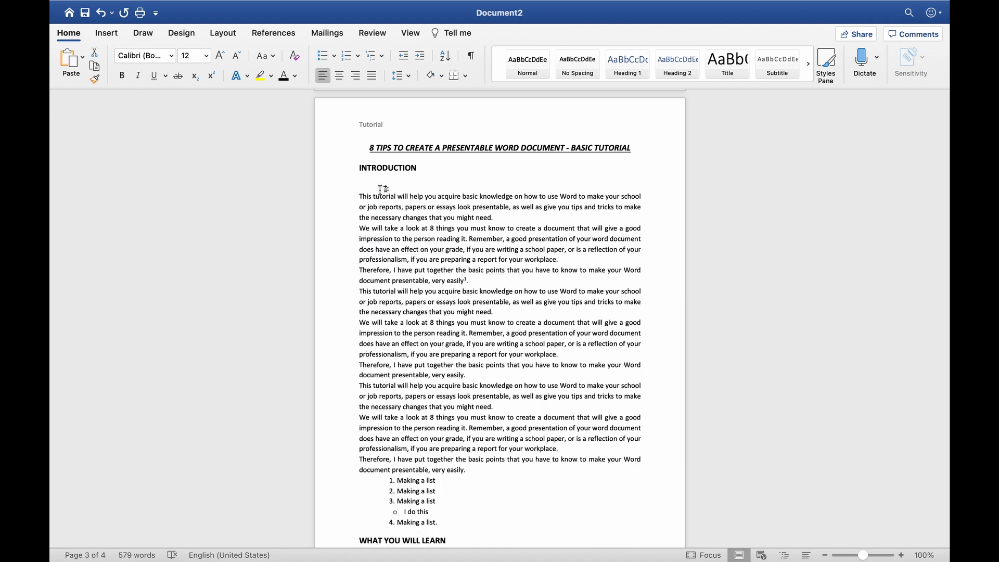
pyautogui.write('fgdfgfdg')
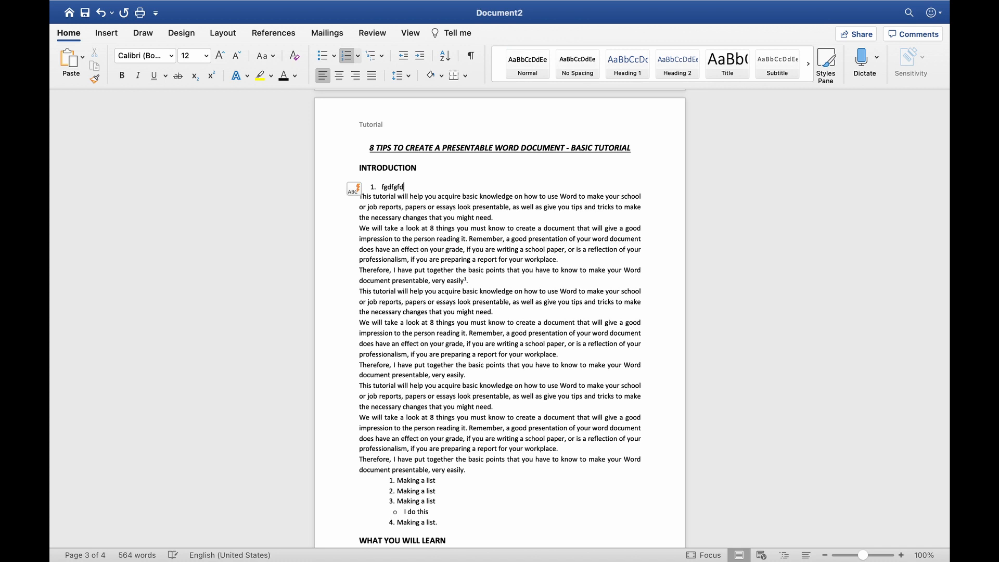
pyautogui.press('Return')
pyautogui.write('dfgdfgdfg')
pyautogui.press('Return')
pyautogui.write('dfgdgdfgdfg')
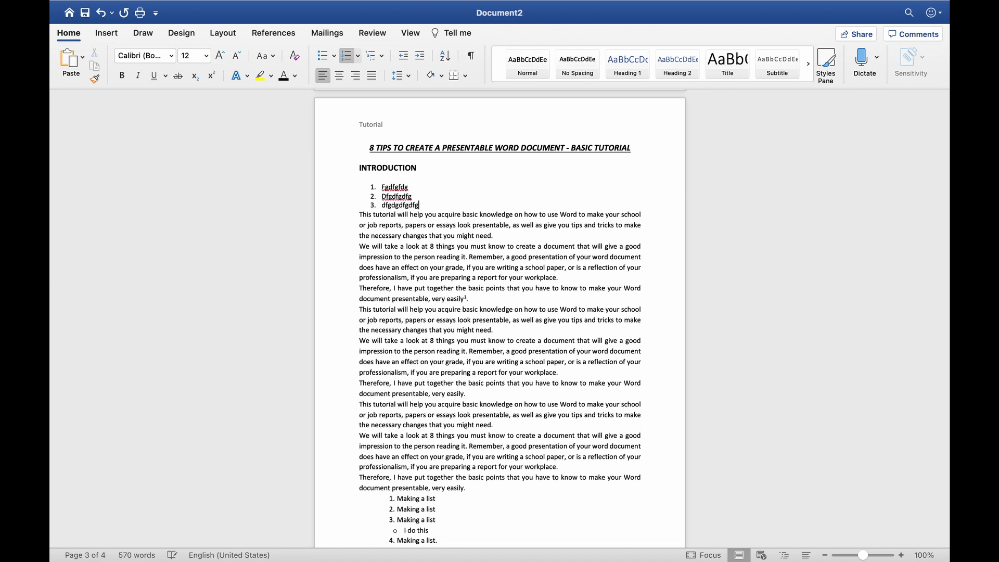
pyautogui.press('Return')
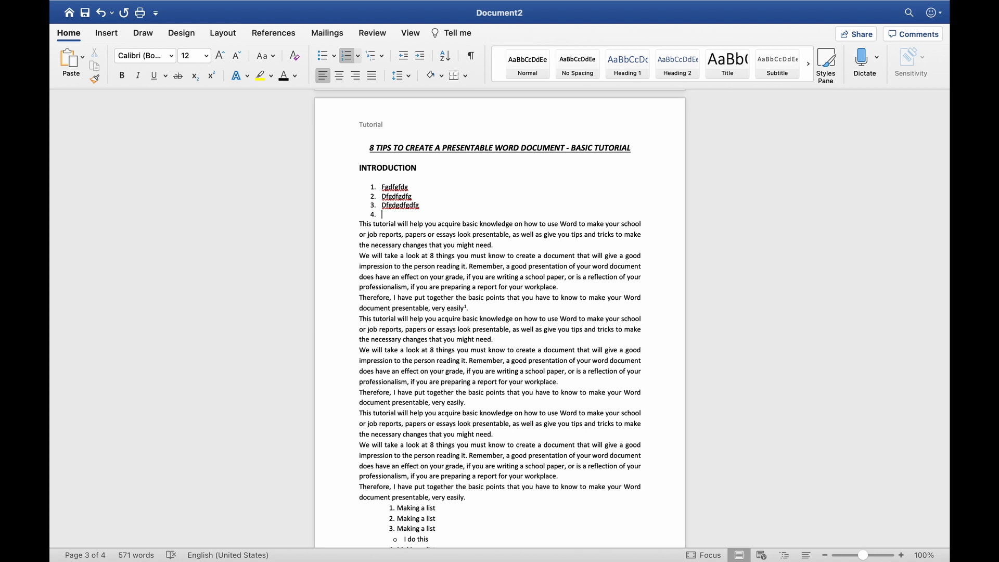
pyautogui.press('Return')
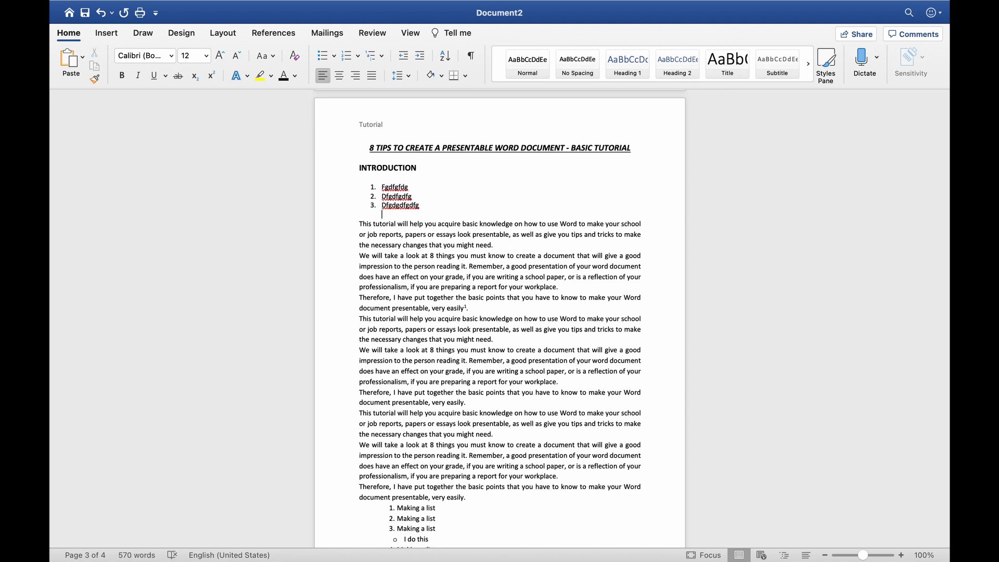
# Add three indented '*' bullet sub-items beneath the numbered items
pyautogui.write('* ')
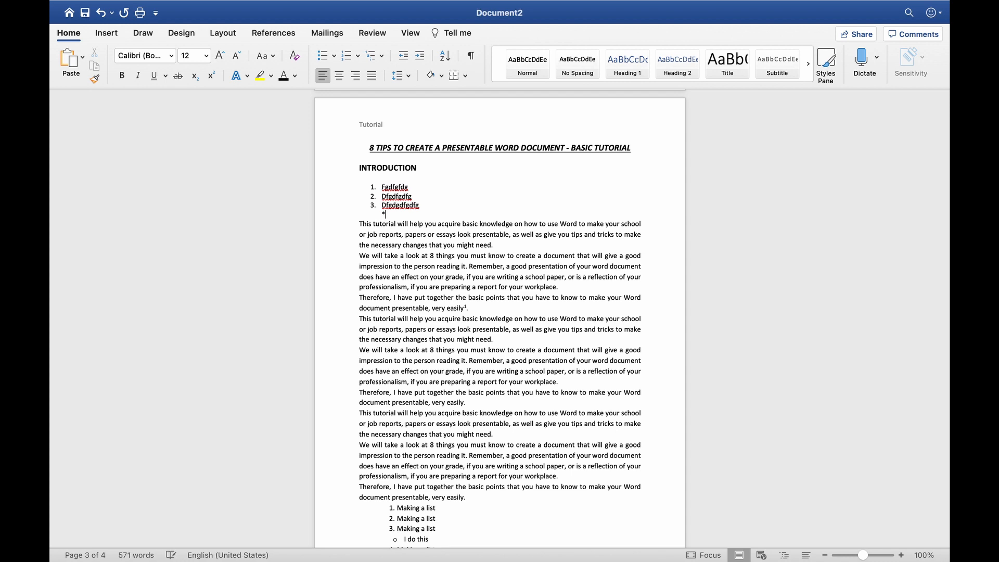
pyautogui.write('gfgdfgdfg')
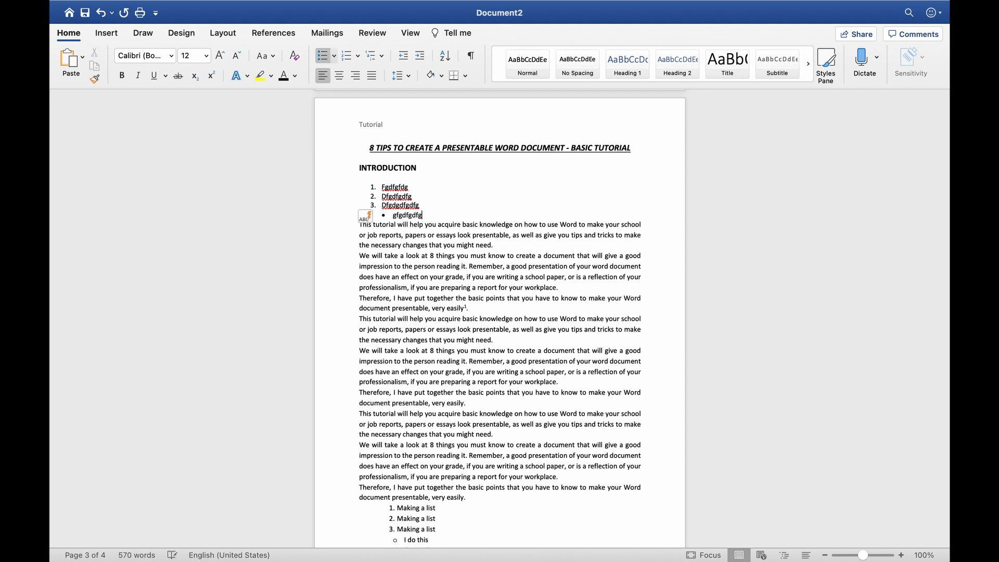
pyautogui.press('Return')
pyautogui.write('gdfgdgdg')
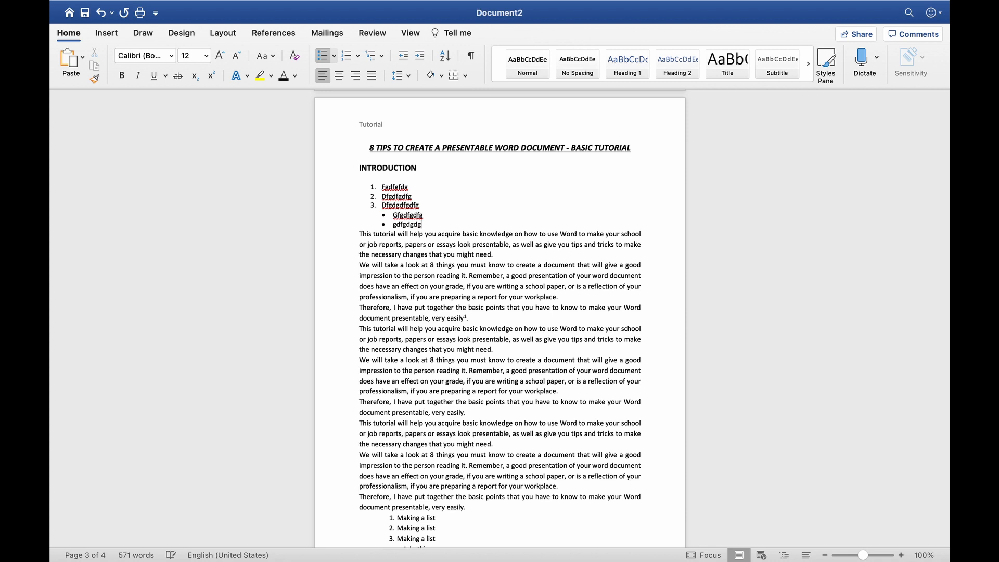
pyautogui.press('Return')
pyautogui.write('gfgdfgdfgdfg')
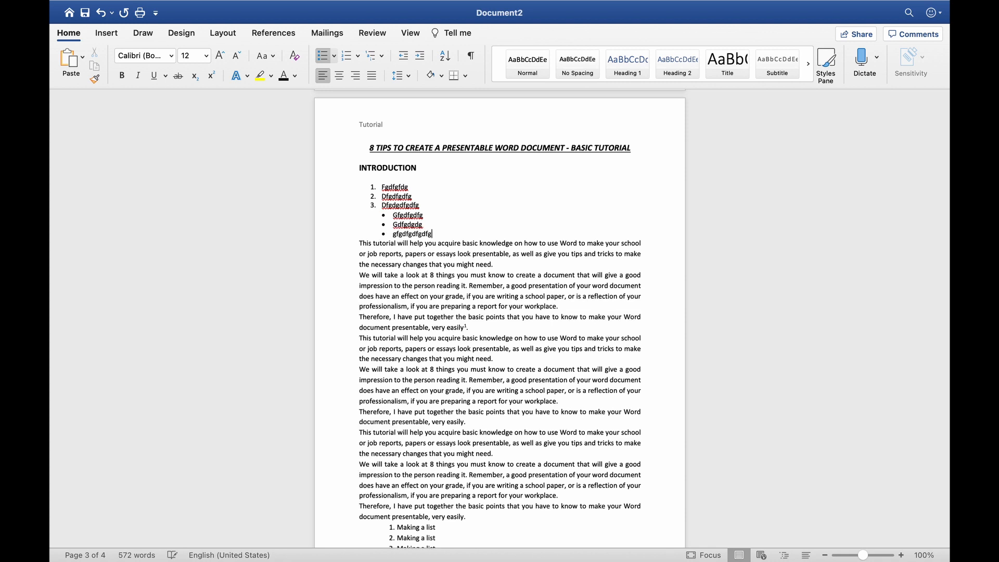
pyautogui.press('Return')
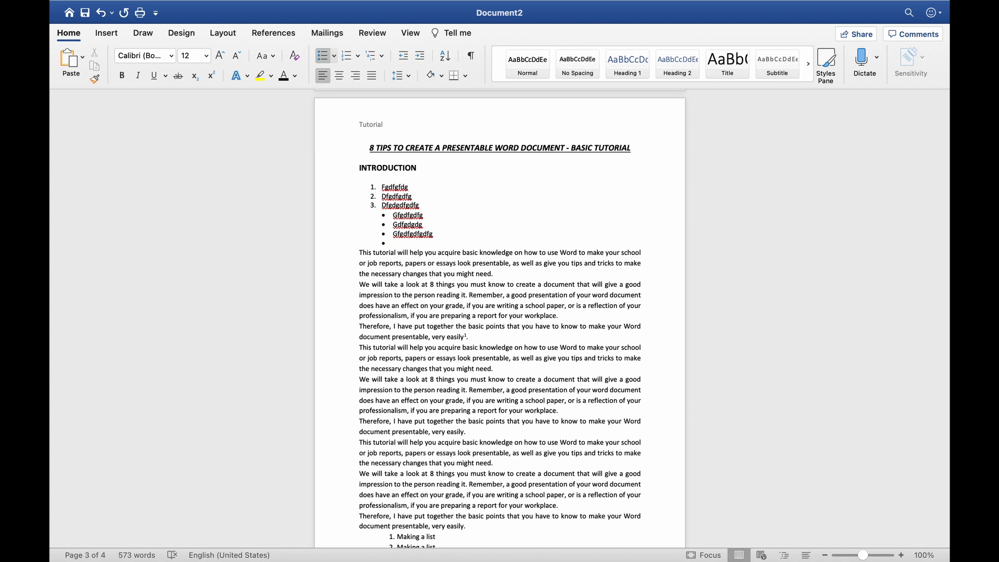
pyautogui.press('BackSpace')
# Add three '-' dash sub-items, starting with 'Tdrinrdkingdr'
pyautogui.write('- ')
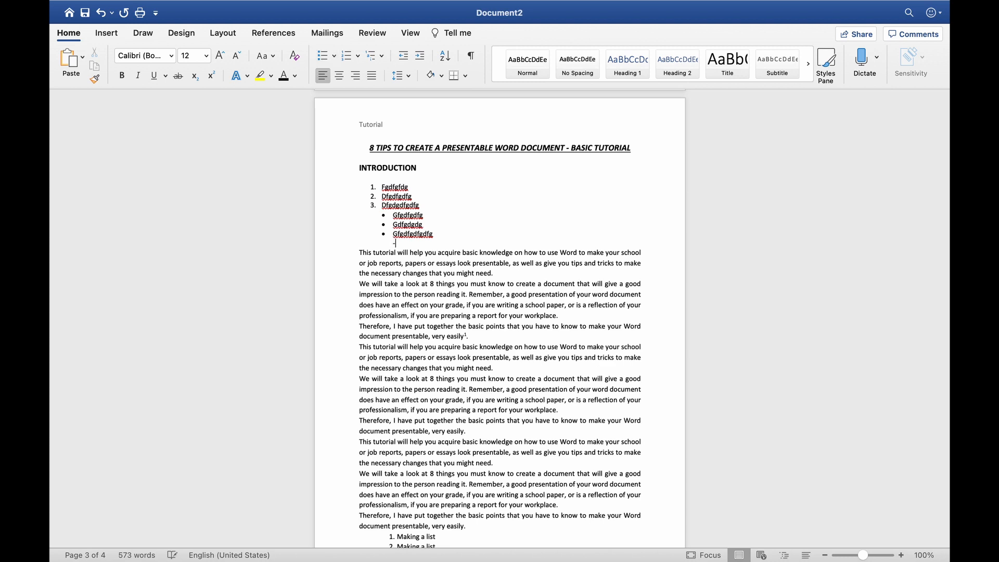
pyautogui.write('Tdrinrdkingdr')
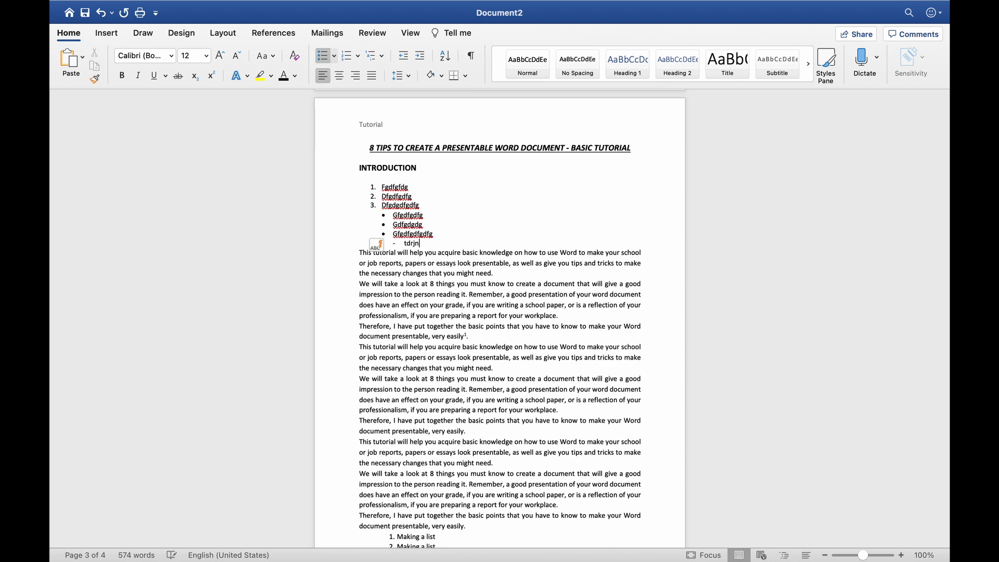
pyautogui.press('Return')
pyautogui.write('ggdgdgdg')
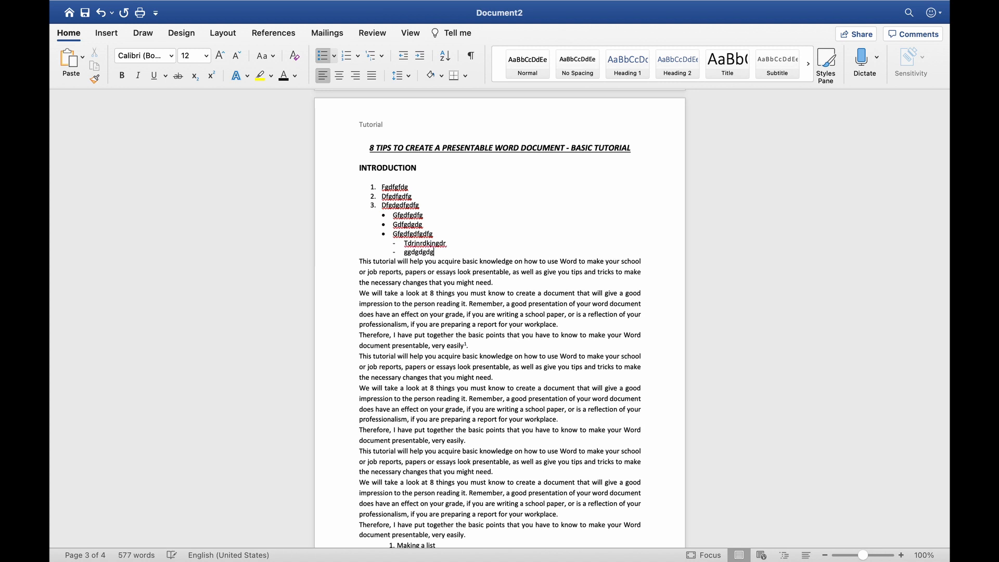
pyautogui.press('Return')
pyautogui.write('gfedgdfgd')
pyautogui.press('Return')
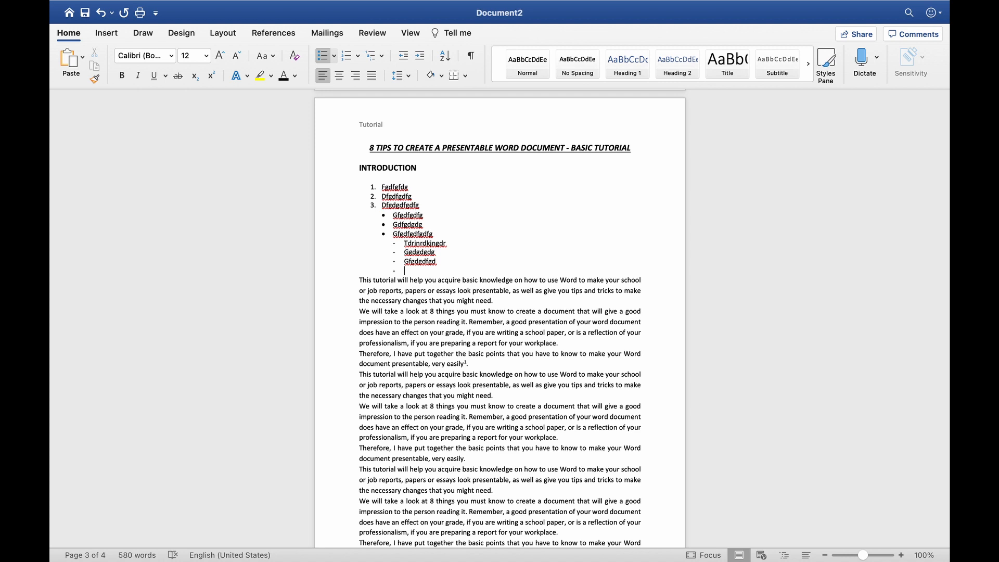
pyautogui.press('BackSpace')
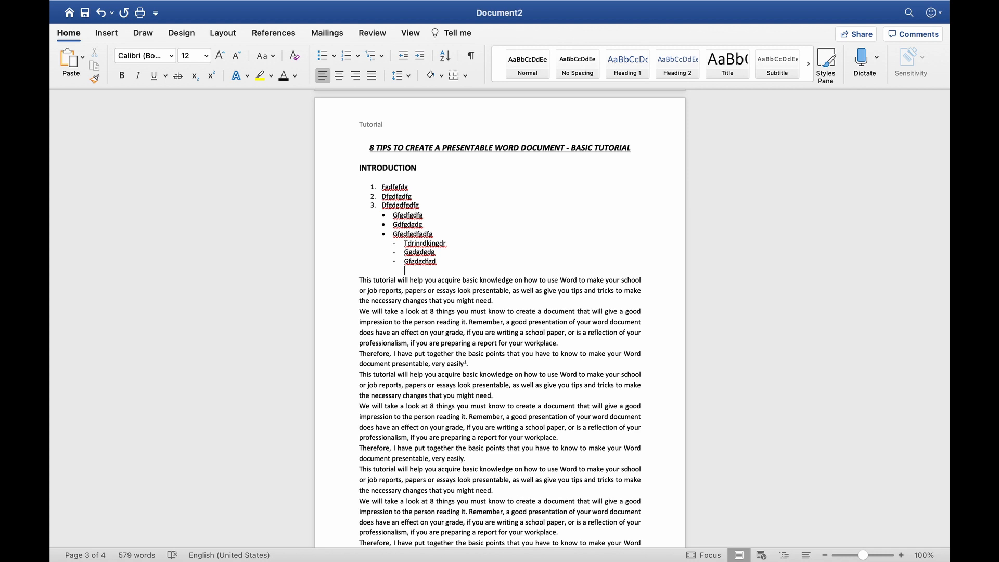
# Continue the numbering with items 4 to 6, starting '4. Ifjsdfdjgnfdjkg', then end the list
pyautogui.write('4. Ifjsdfdjgnfdjkg')
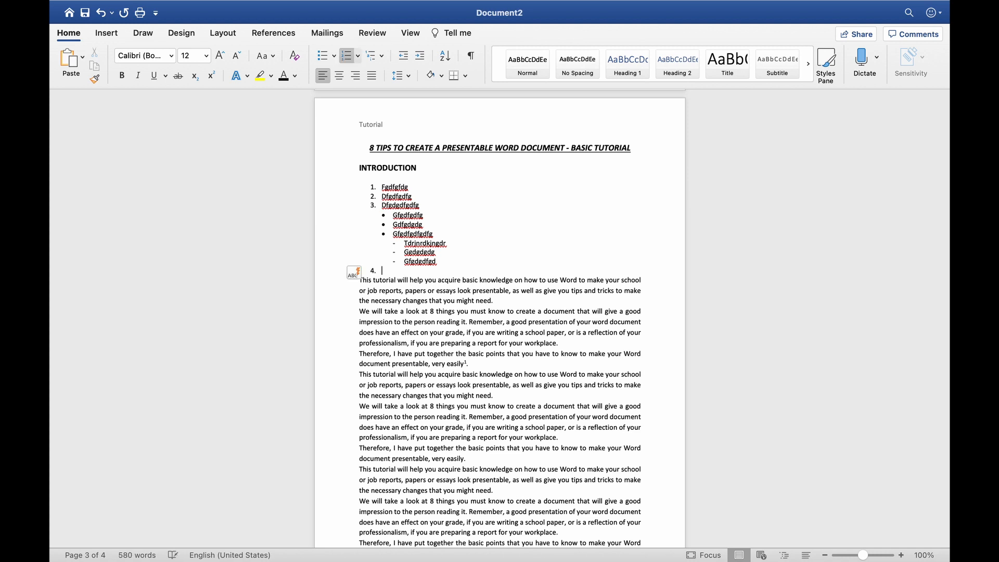
pyautogui.press('Return')
pyautogui.write('dfgdfgdfgdfg')
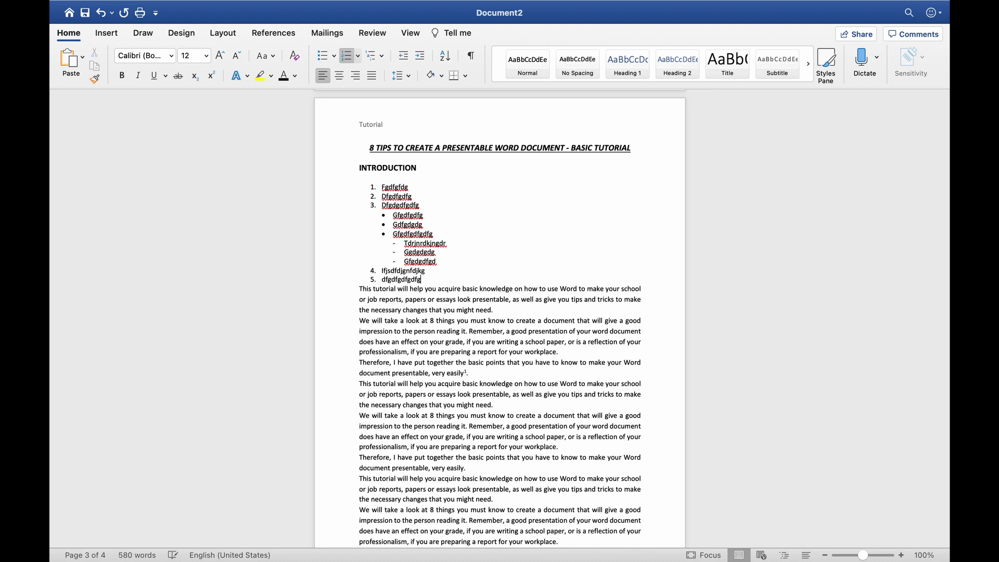
pyautogui.press('Return')
pyautogui.write('dfgdgfgfdgdfg')
pyautogui.press('Return')
pyautogui.press('Return')
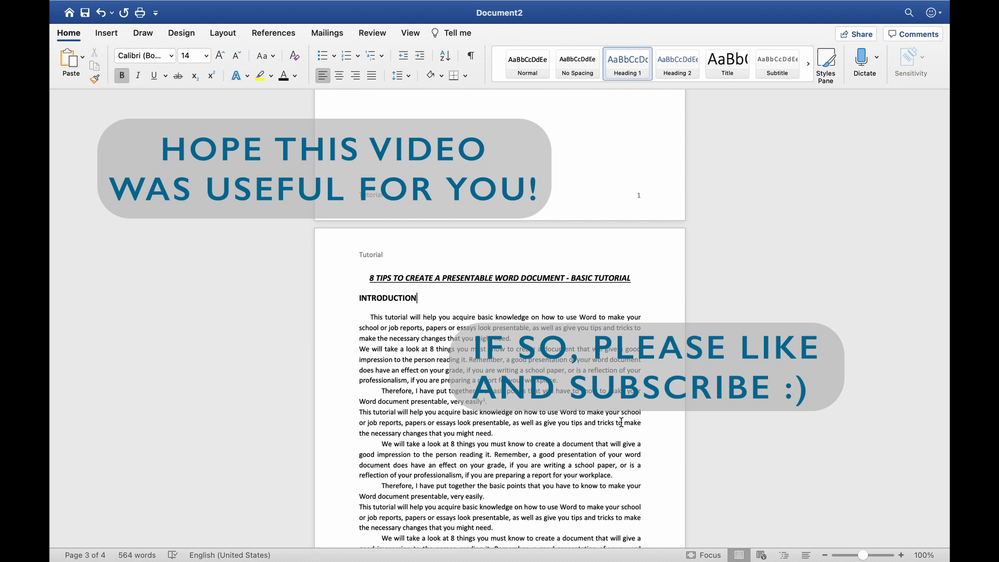
pyautogui.scroll(-2, 621, 422)
pyautogui.scroll(-1, 621, 422)
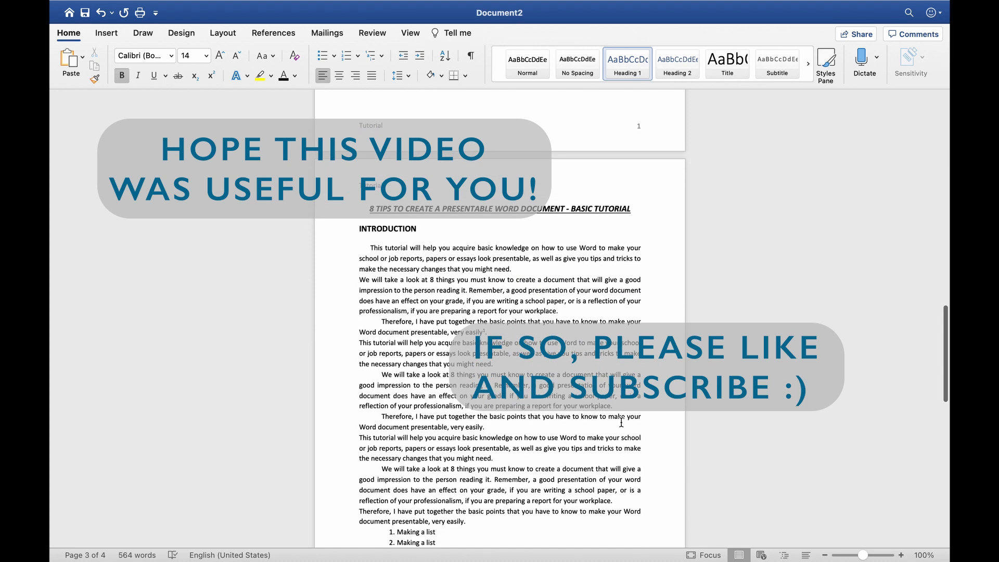